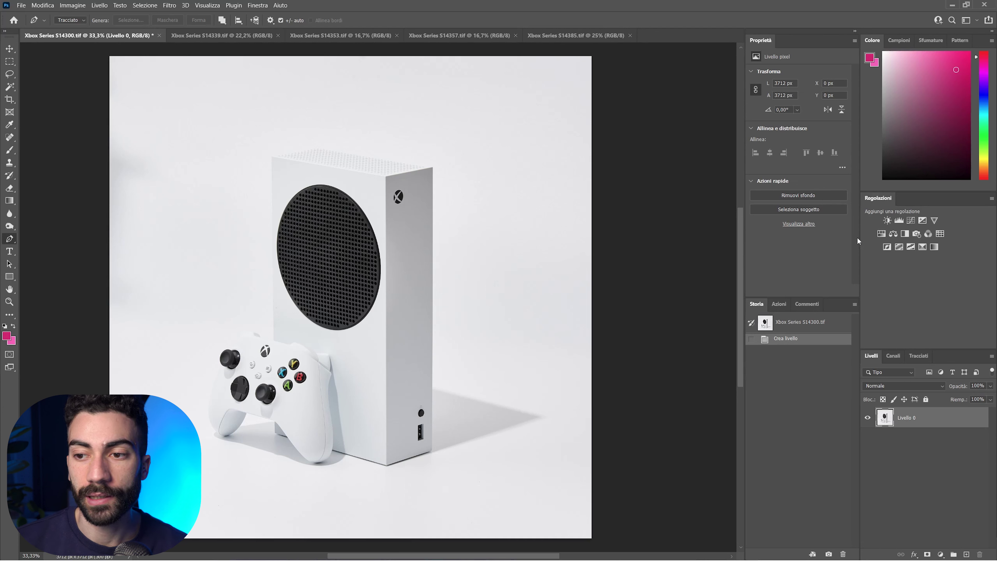
# Step: Add a Curves adjustment layer above the Xbox photo layer, Livello 0
pyautogui.click(912, 222)
# Step: Pull the curve down to about Input 169 / Output 68, then reselect Livello 0
pyautogui.moveTo(808, 126); pyautogui.dragTo(821, 150)
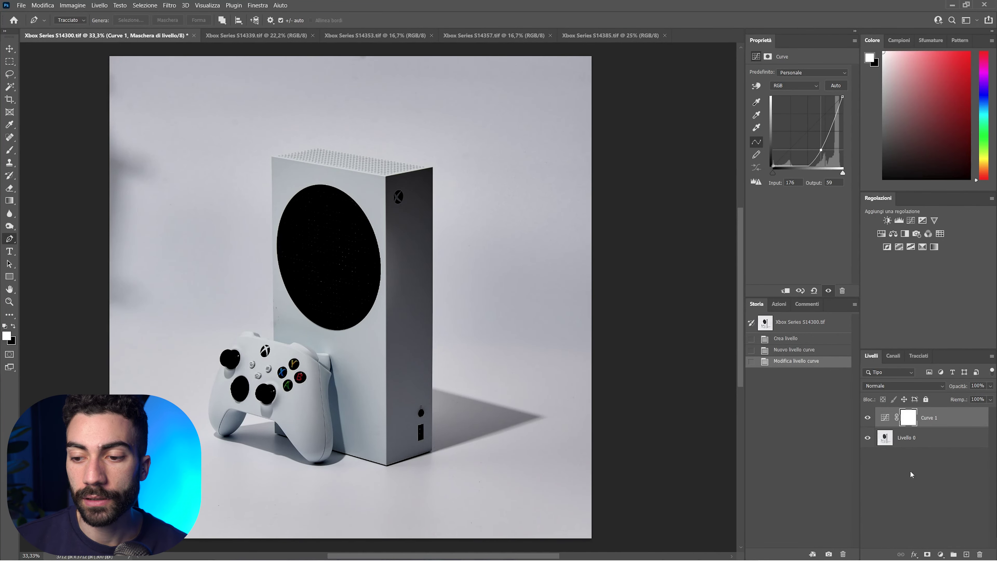
pyautogui.click(909, 440)
pyautogui.hotkey('ctrl', '+')
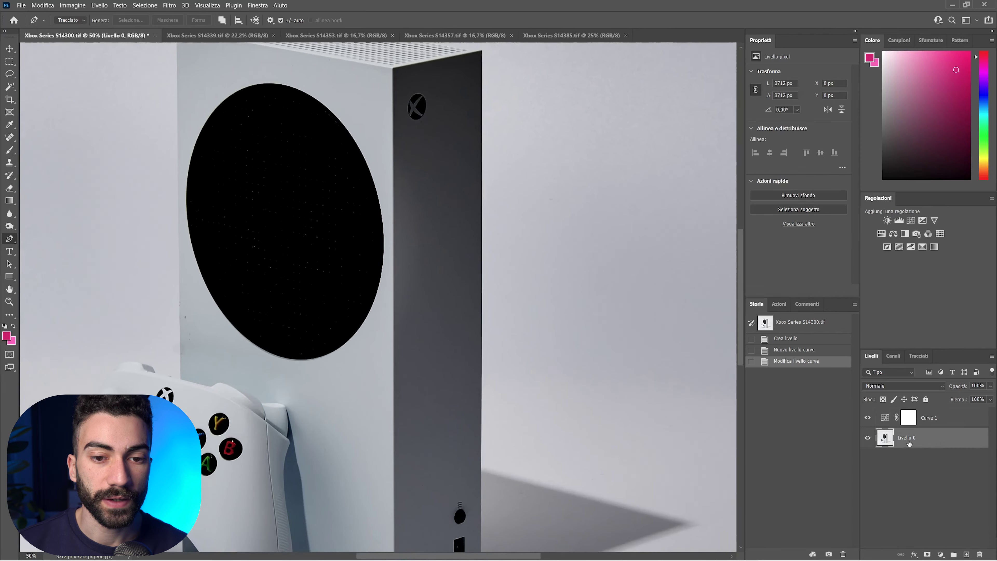
# Step: Start a Pen path at the controller's lower grip and trace up its left side
pyautogui.hotkey('ctrl', '-')
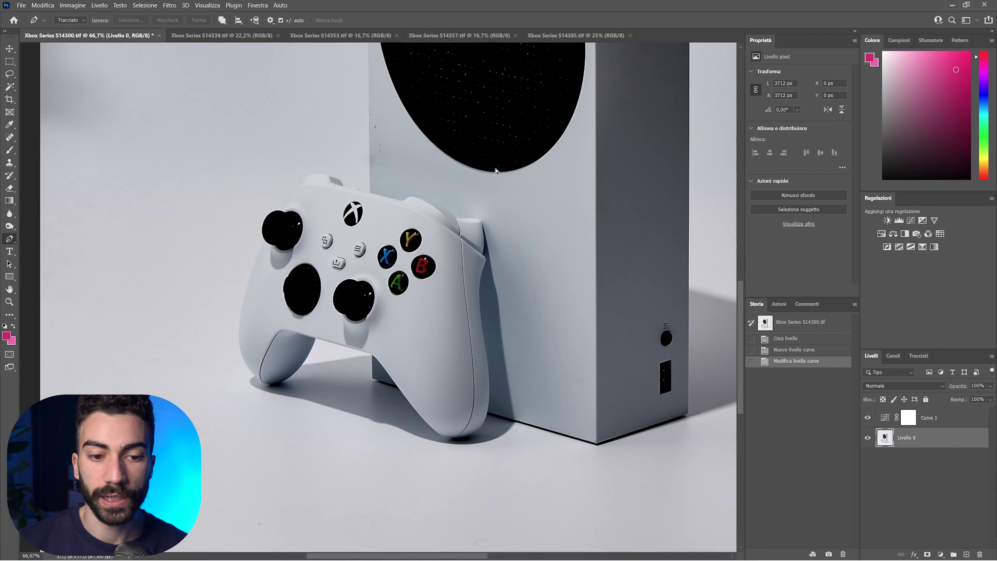
pyautogui.scroll(5, 498, 173)
pyautogui.scroll(-3, 204, 401)
pyautogui.hscroll(-4, 204, 401)
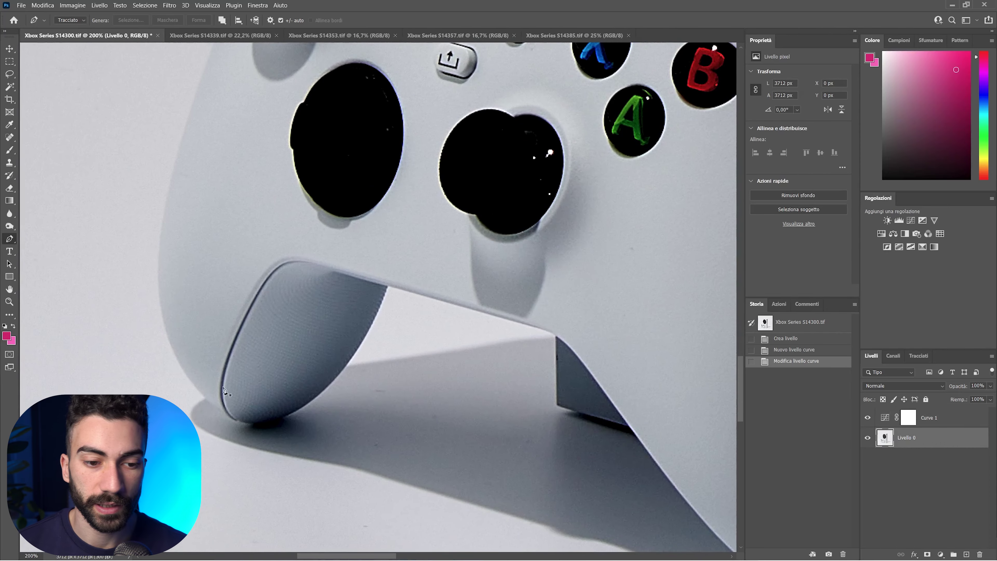
pyautogui.click(205, 398)
pyautogui.moveTo(164, 321)
pyautogui.mouseDown()
pyautogui.moveTo(157, 259)
pyautogui.moveTo(157, 278)
pyautogui.mouseUp()
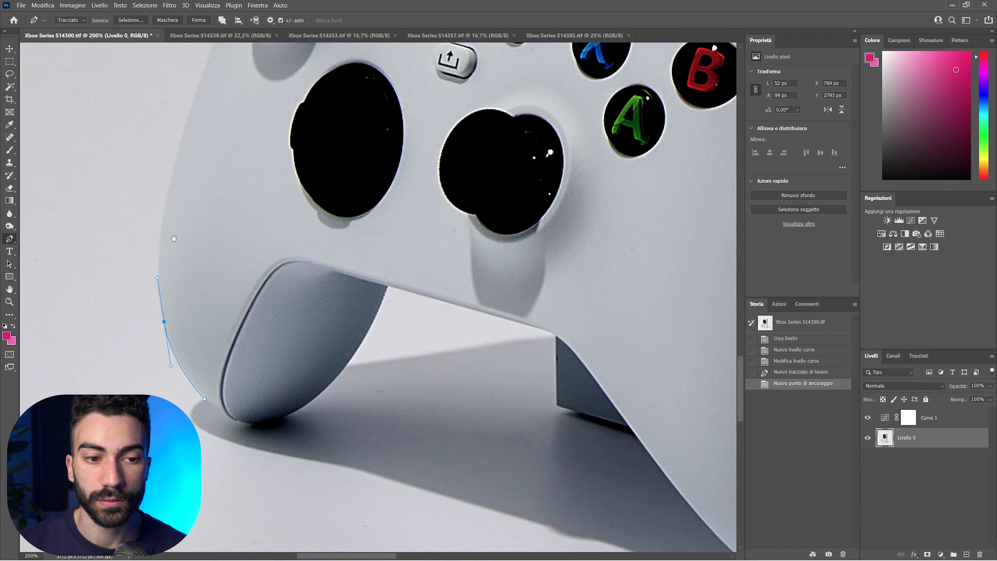
pyautogui.scroll(3, 181, 319)
pyautogui.click(198, 223)
pyautogui.moveTo(228, 186); pyautogui.dragTo(216, 345)
# Step: Trace the path around the left joystick and over the controller's top edge
pyautogui.click(222, 292)
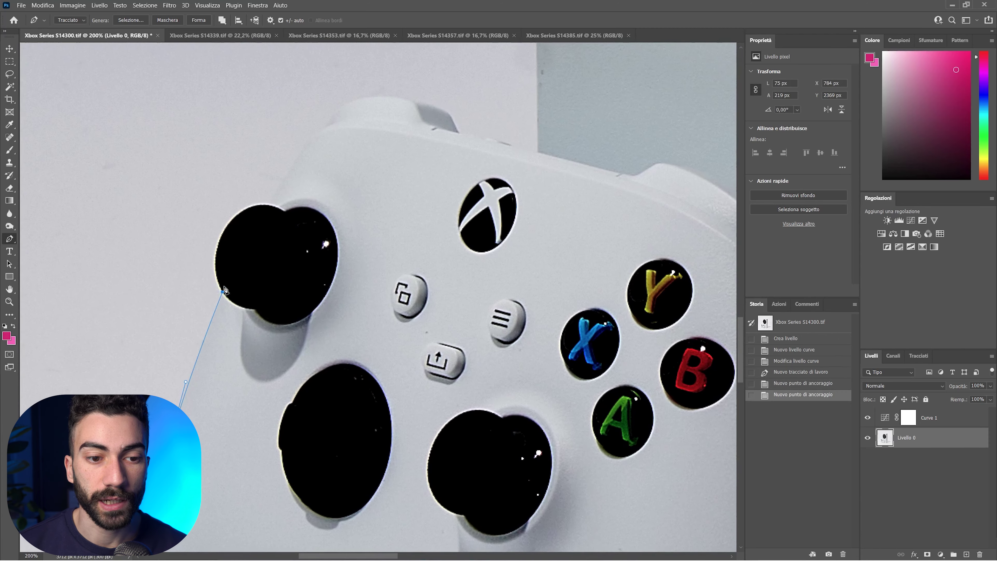
pyautogui.click(223, 231)
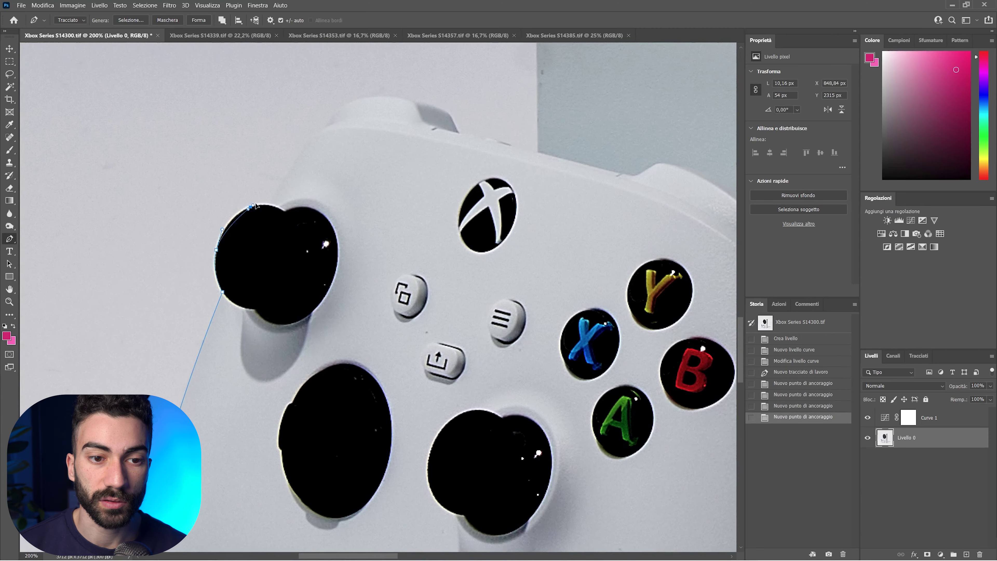
pyautogui.moveTo(251, 207); pyautogui.dragTo(268, 201)
pyautogui.click(271, 205)
pyautogui.click(309, 142)
pyautogui.hotkey('ctrl', 'z')
pyautogui.click(327, 126)
pyautogui.moveTo(334, 109); pyautogui.dragTo(416, 99)
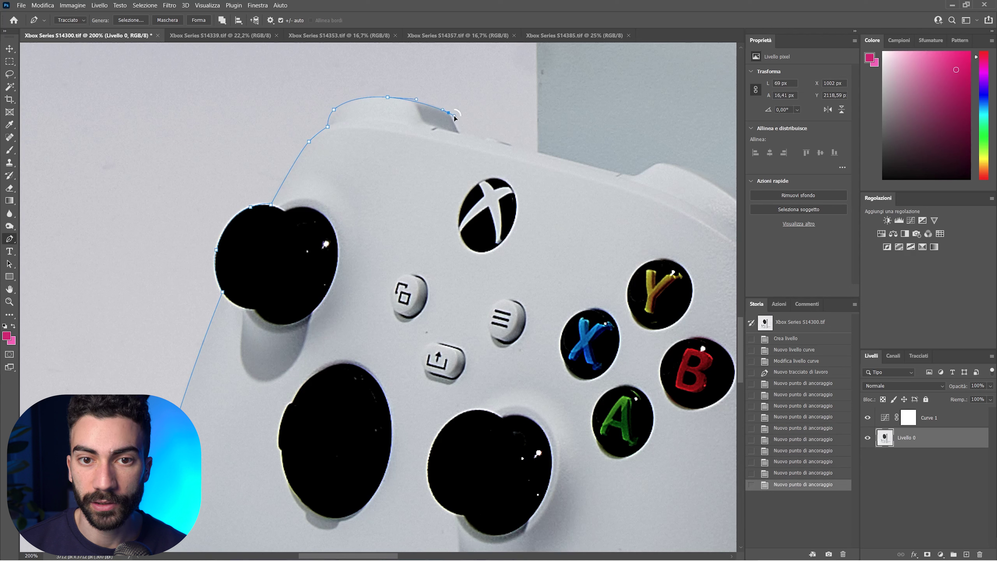
# Step: Continue the outline along the controller top to the console corner and close the path
pyautogui.moveTo(455, 117); pyautogui.dragTo(457, 130)
pyautogui.click(457, 129)
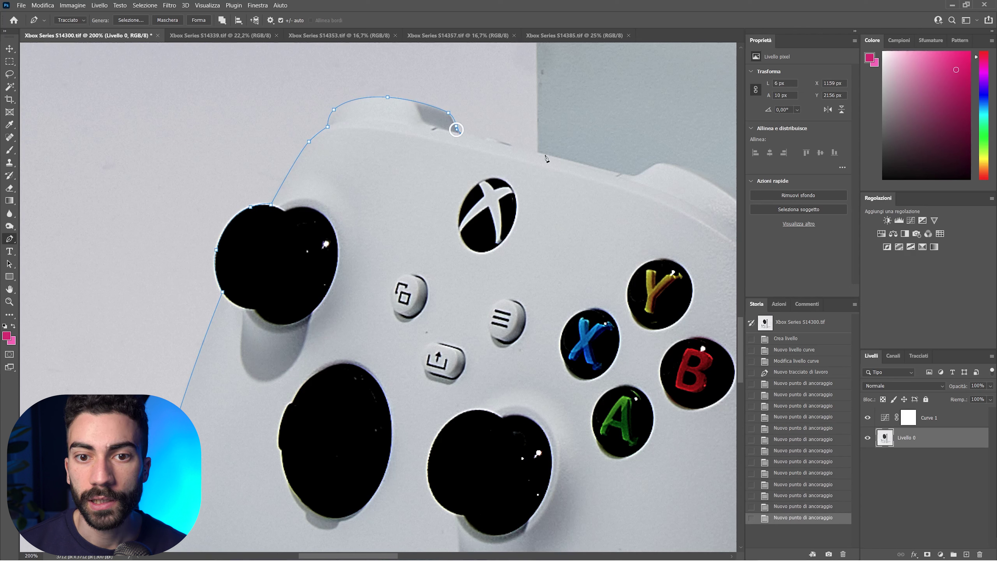
pyautogui.click(486, 139)
pyautogui.click(542, 155)
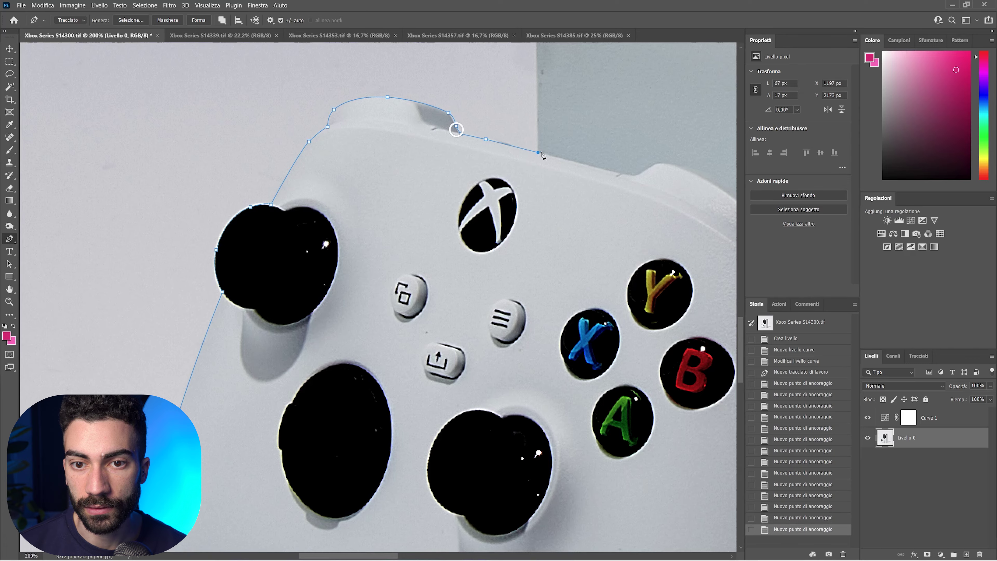
pyautogui.moveTo(541, 155); pyautogui.dragTo(402, 378)
pyautogui.scroll(5, 403, 378)
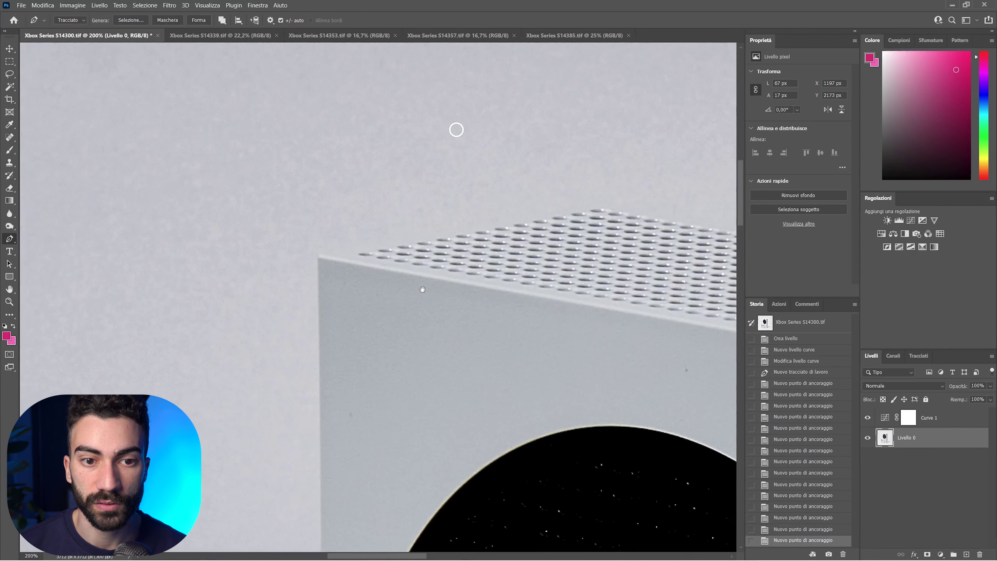
pyautogui.click(320, 258)
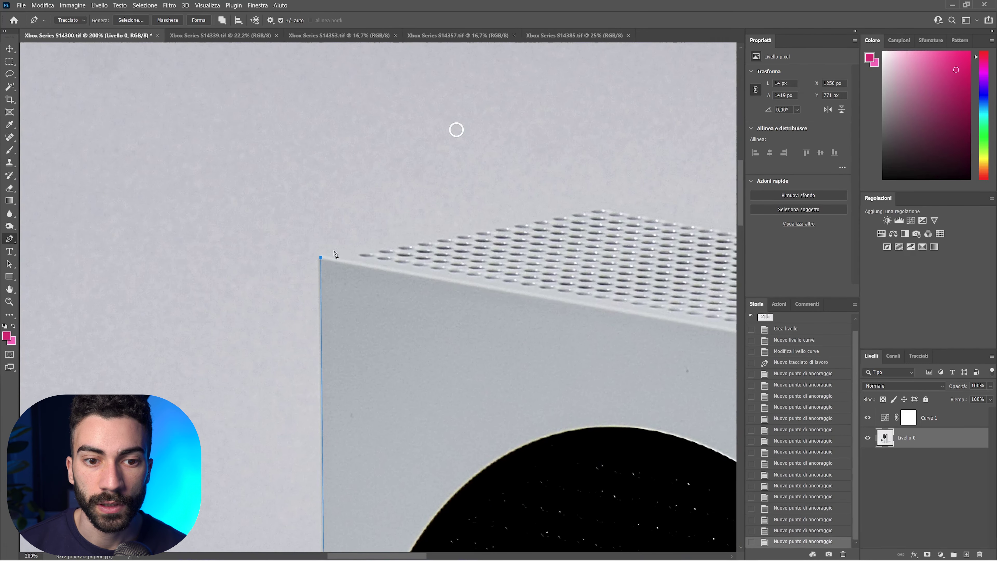
pyautogui.moveTo(330, 254); pyautogui.dragTo(337, 252)
pyautogui.click(599, 208)
pyautogui.hotkey('ctrl', '-')
pyautogui.hotkey('ctrl', '-')
pyautogui.hotkey('ctrl', '-')
pyautogui.hotkey('ctrl', '-')
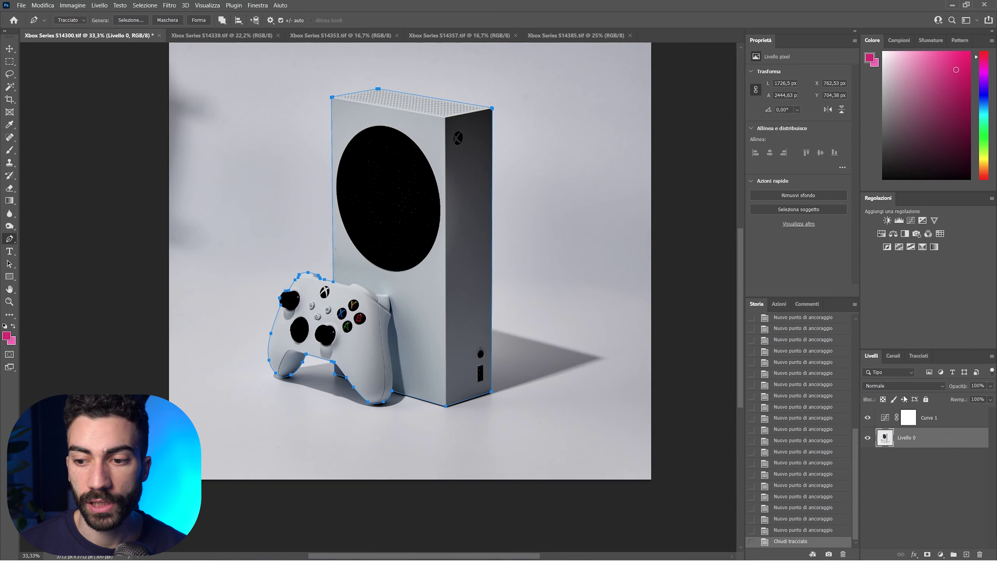
pyautogui.click(940, 424)
pyautogui.press('Delete')
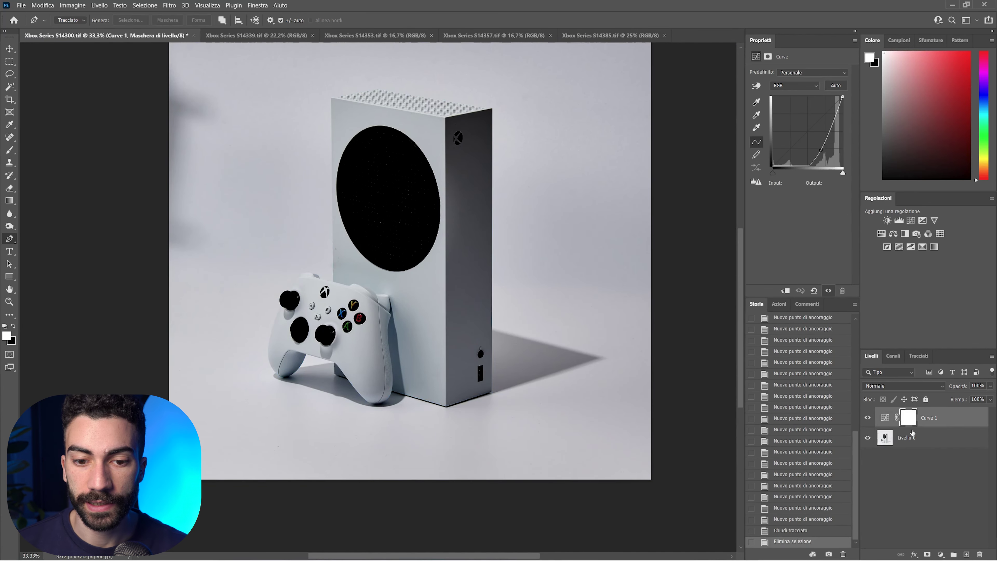
pyautogui.press('Delete')
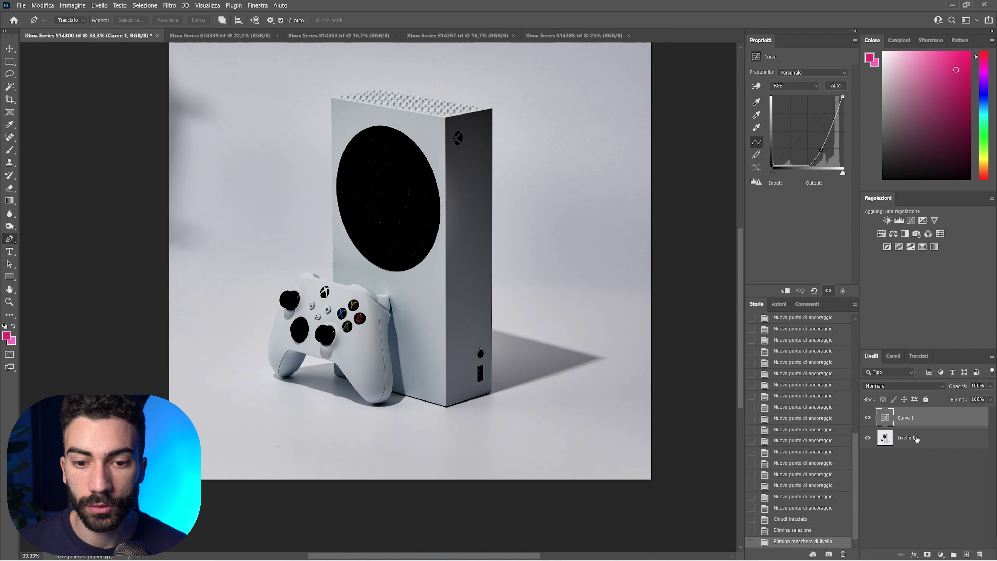
pyautogui.hotkey('ctrl', 'z')
pyautogui.hotkey('ctrl', 'z')
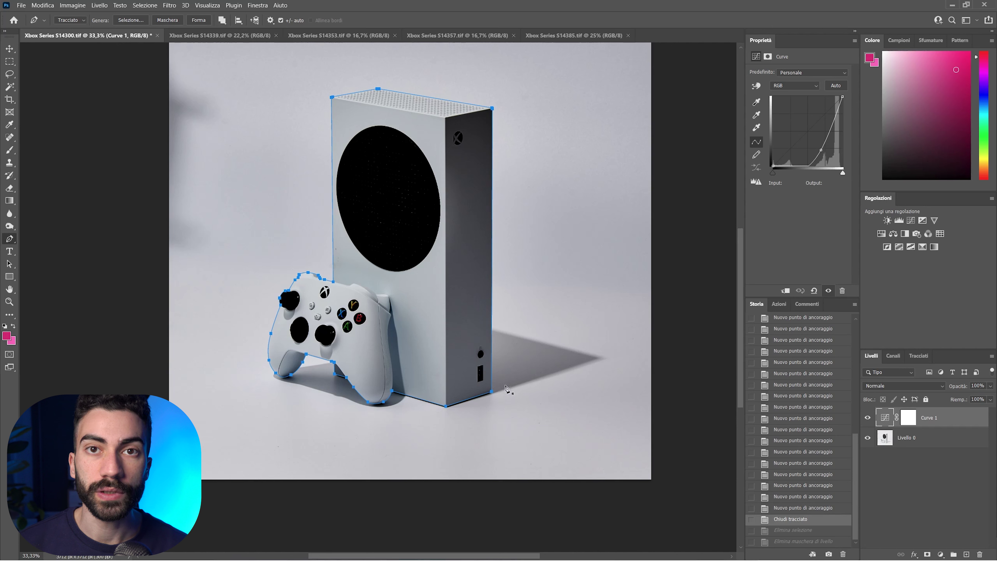
pyautogui.hotkey('ctrl', '+')
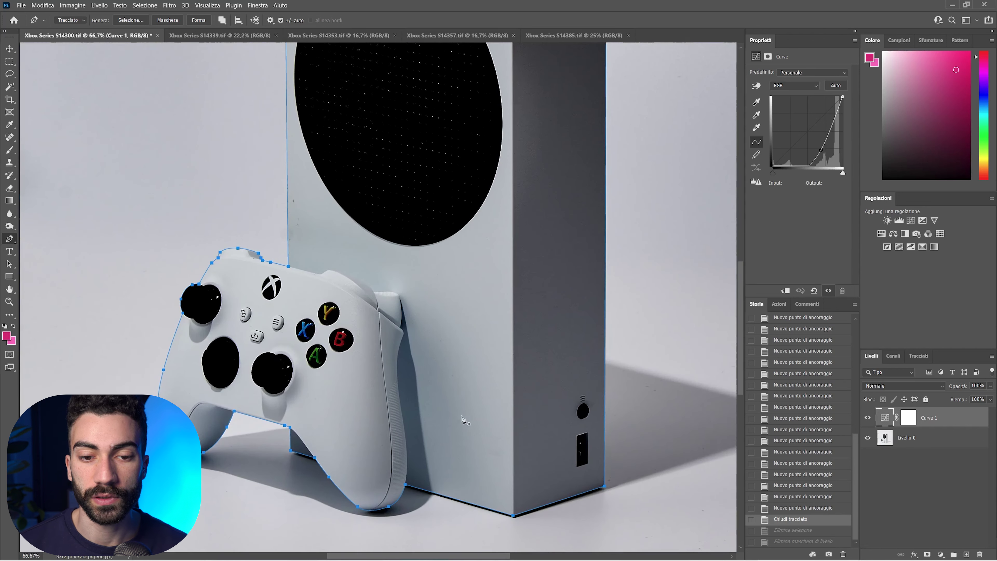
pyautogui.moveTo(433, 463); pyautogui.dragTo(453, 379)
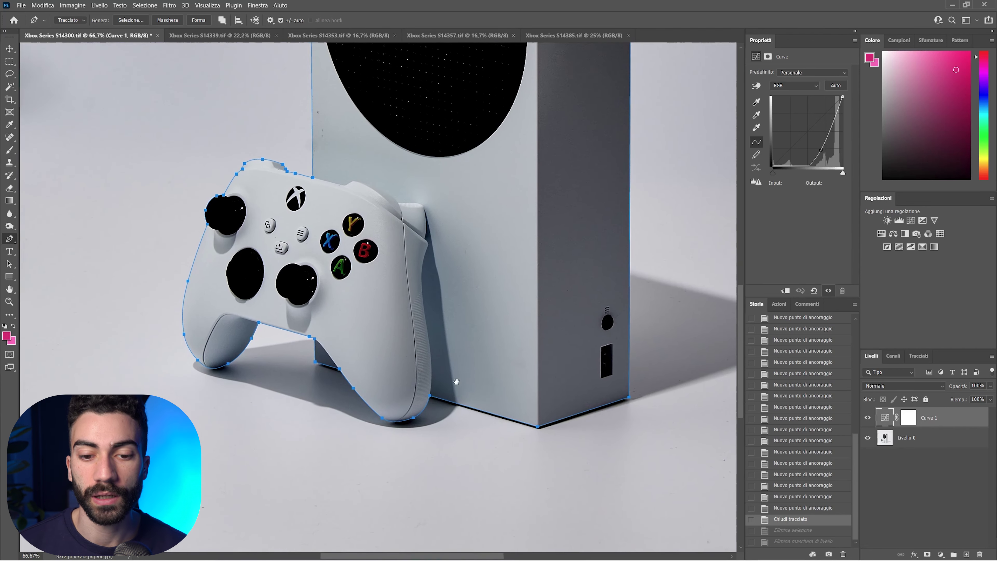
pyautogui.click(914, 439)
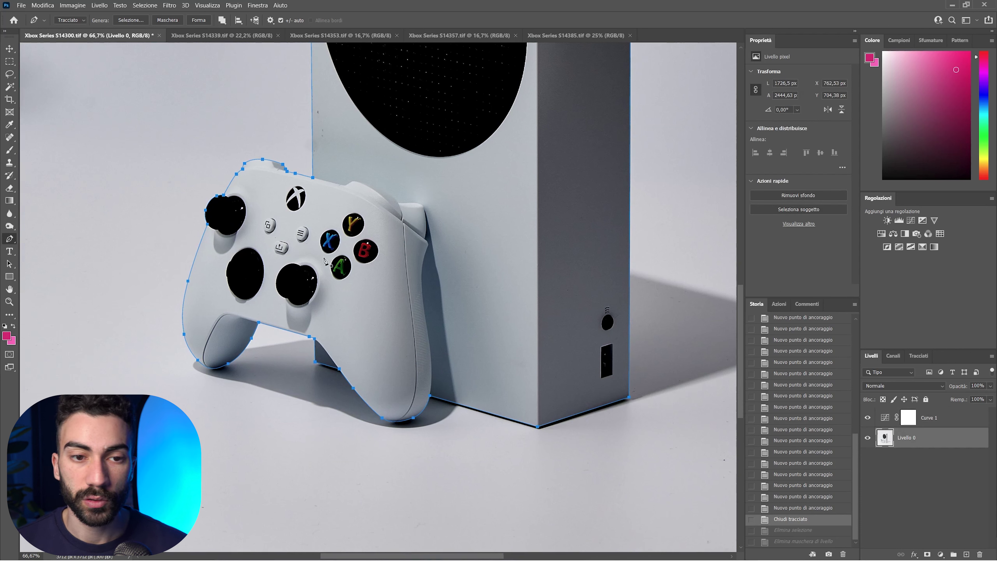
pyautogui.hotkey('ctrl', 'Return')
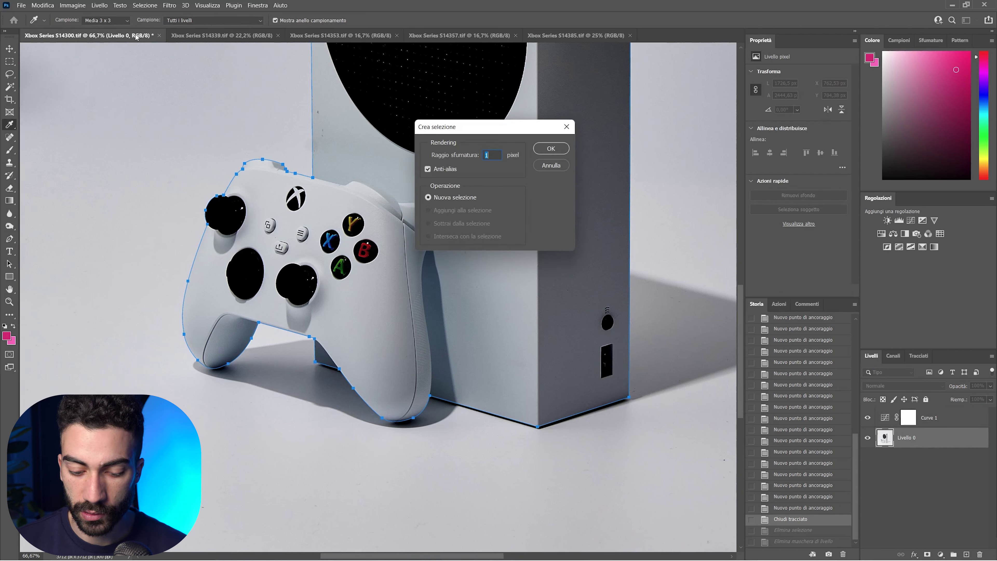
# Step: Turn the path into a selection, copy it onto new layer Livello 1, and hide Livello 0
pyautogui.press('Return')
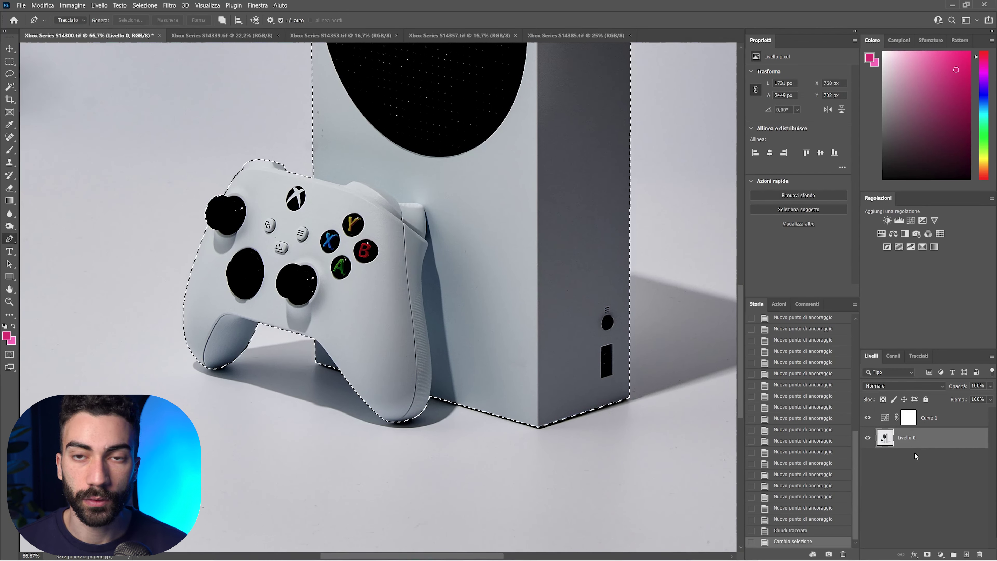
pyautogui.hotkey('ctrl', 'j')
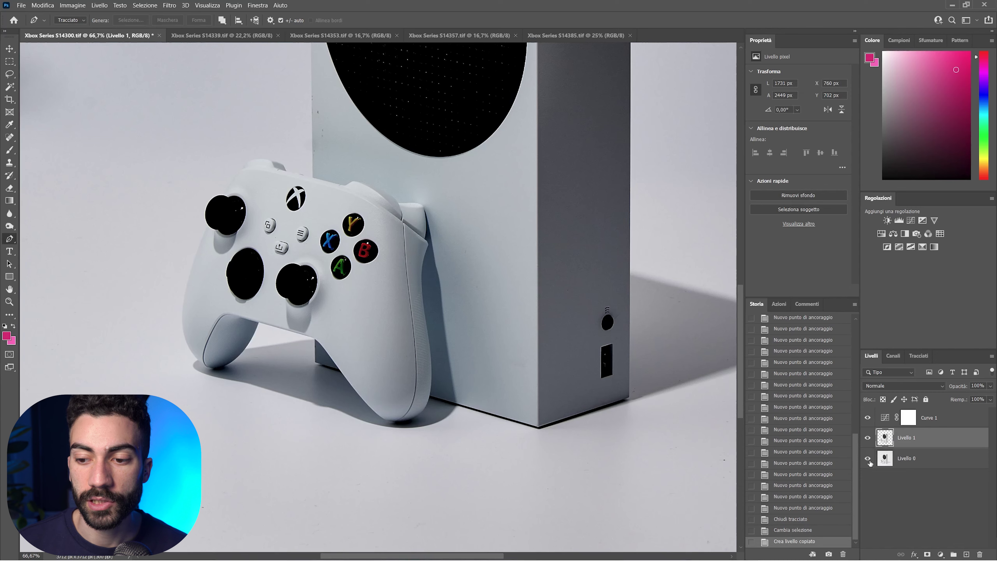
pyautogui.click(868, 458)
# Step: Delete the Curve 1 adjustment layer and show and reselect Livello 0
pyautogui.click(938, 417)
pyautogui.press('Delete')
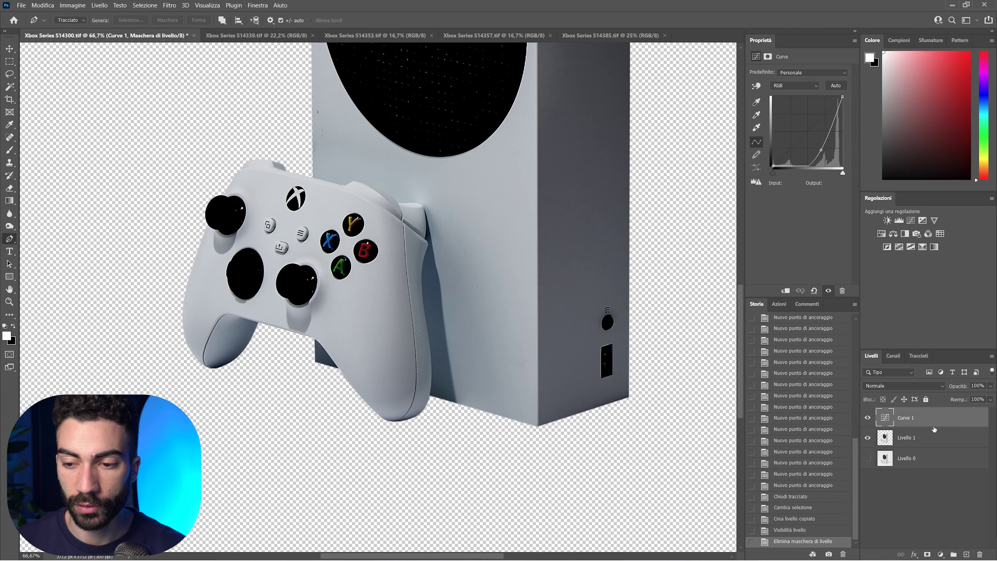
pyautogui.press('Delete')
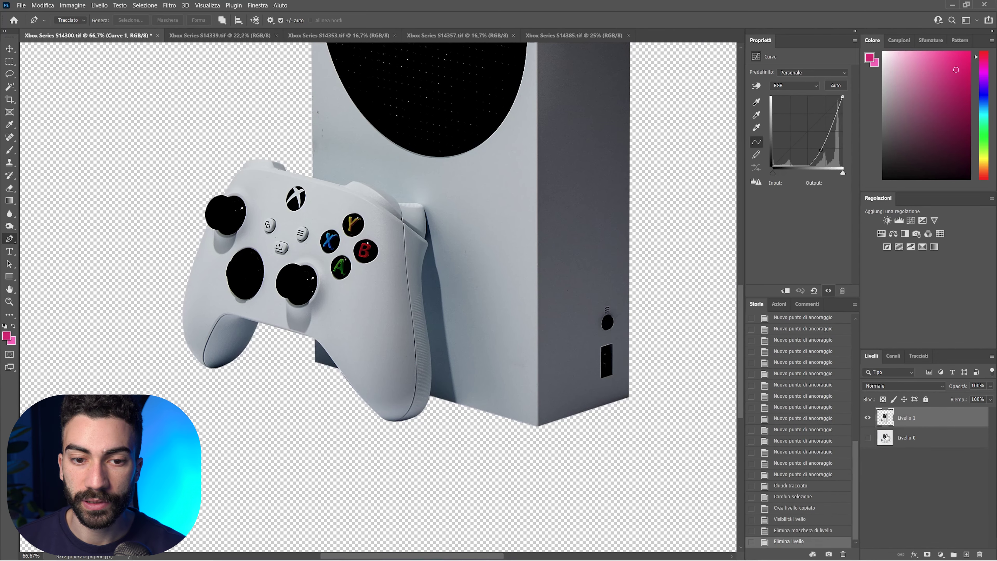
pyautogui.click(868, 437)
pyautogui.click(903, 438)
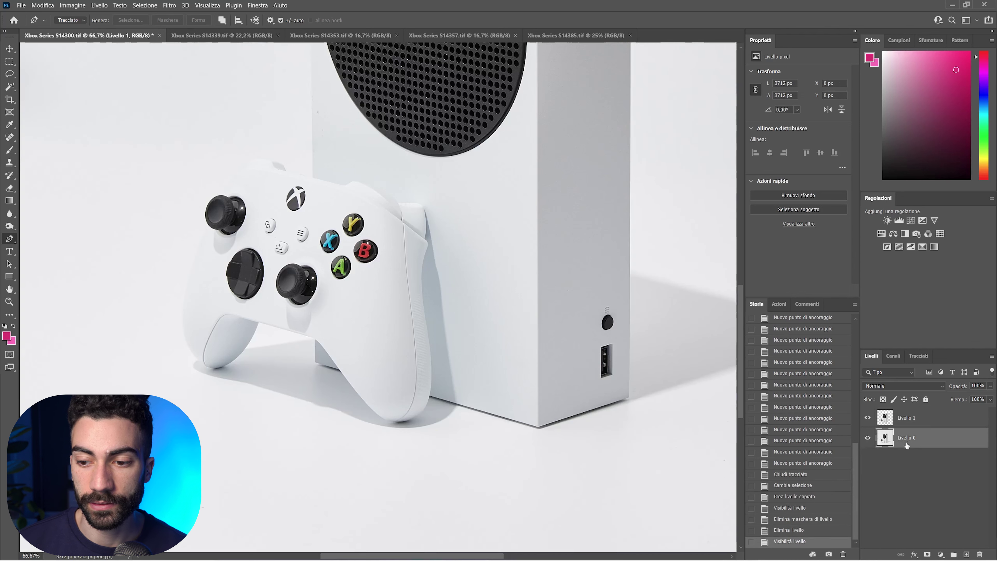
pyautogui.hotkey('ctrl', '1')
pyautogui.hotkey('ctrl', '-')
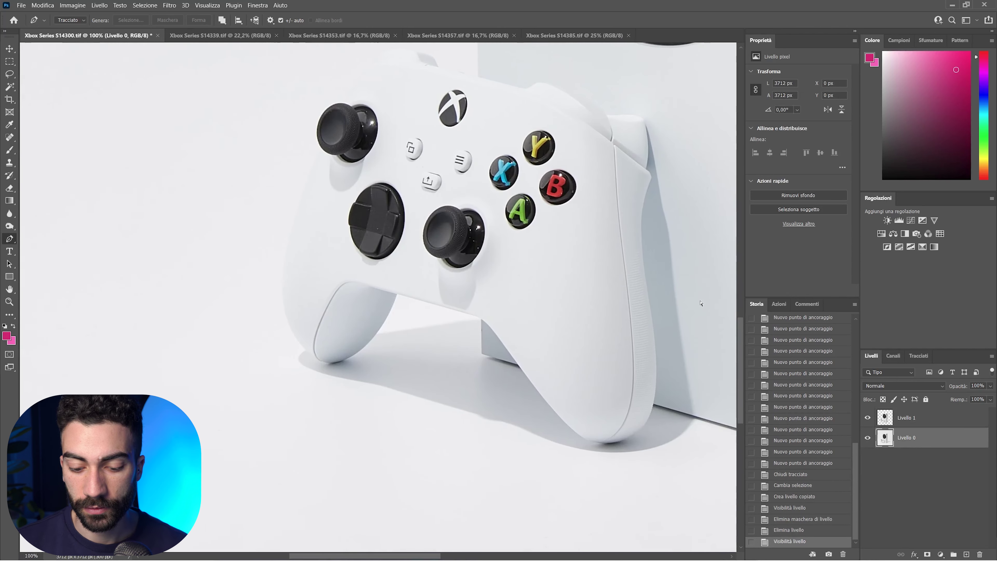
pyautogui.hotkey('ctrl', '+')
pyautogui.hotkey('ctrl', '+')
# Step: Trace a Pen path around the floor shadow beneath the console and controller
pyautogui.click(586, 340)
pyautogui.moveTo(376, 370); pyautogui.dragTo(343, 375)
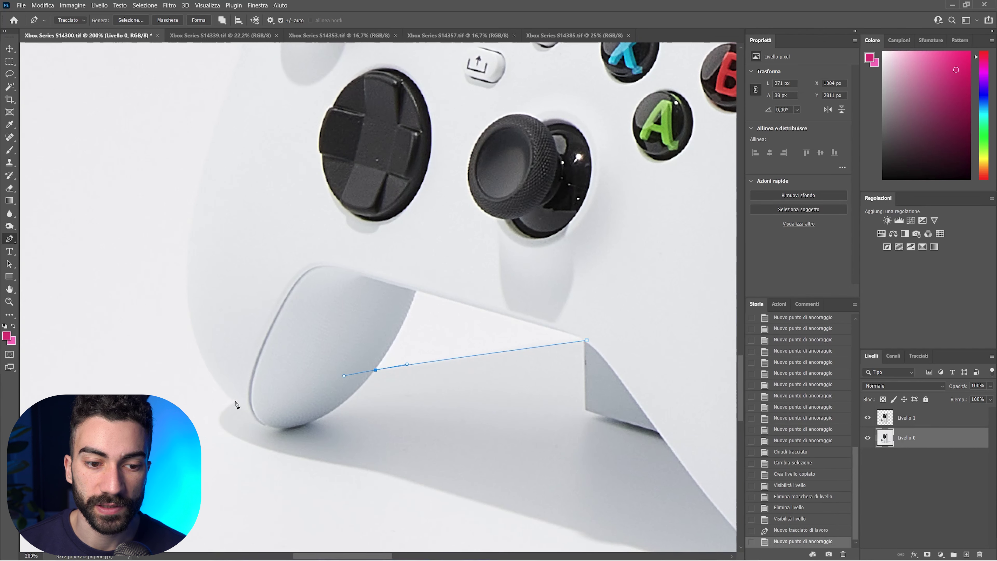
pyautogui.moveTo(235, 401); pyautogui.dragTo(221, 409)
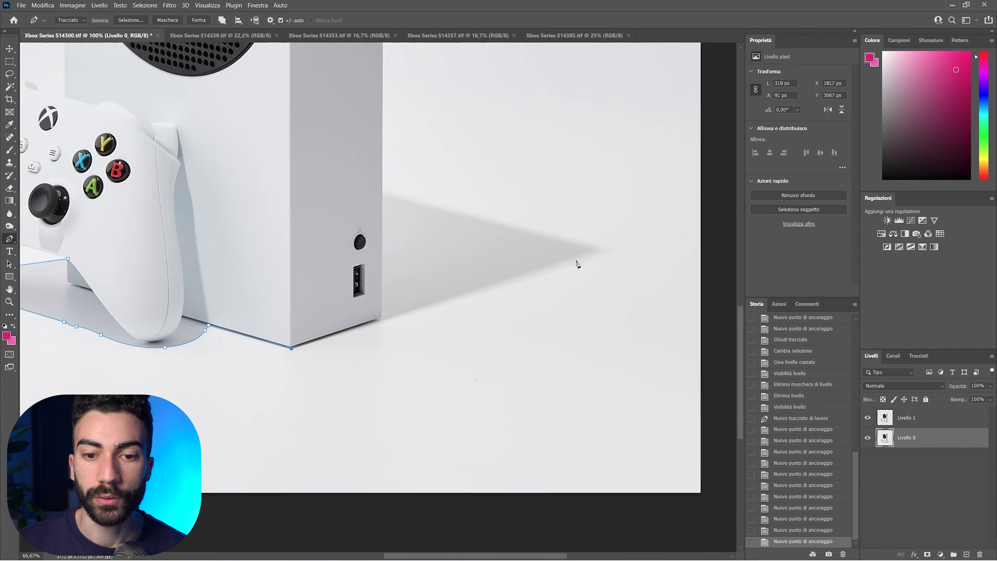
pyautogui.click(623, 305)
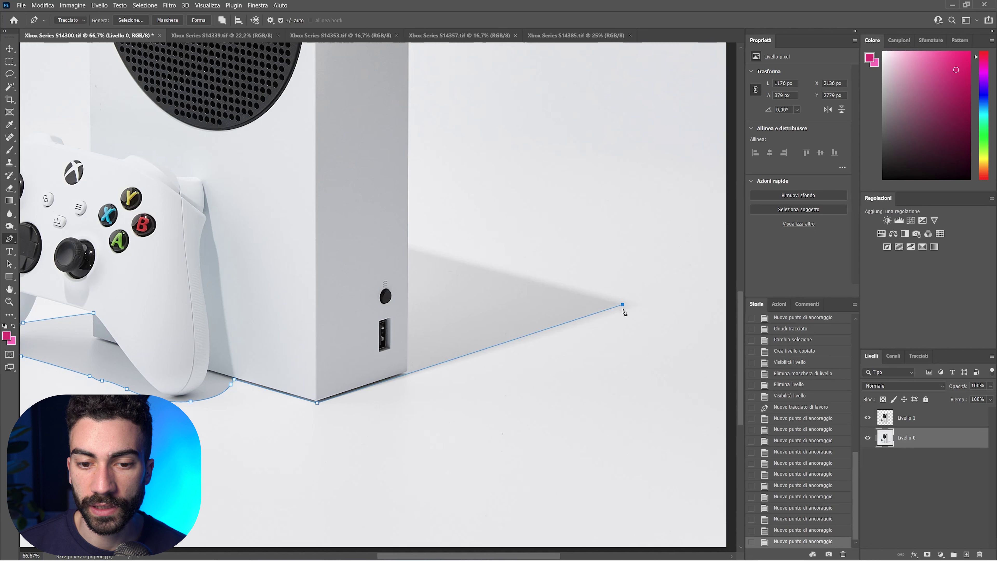
pyautogui.hotkey('ctrl', 'z')
pyautogui.click(624, 304)
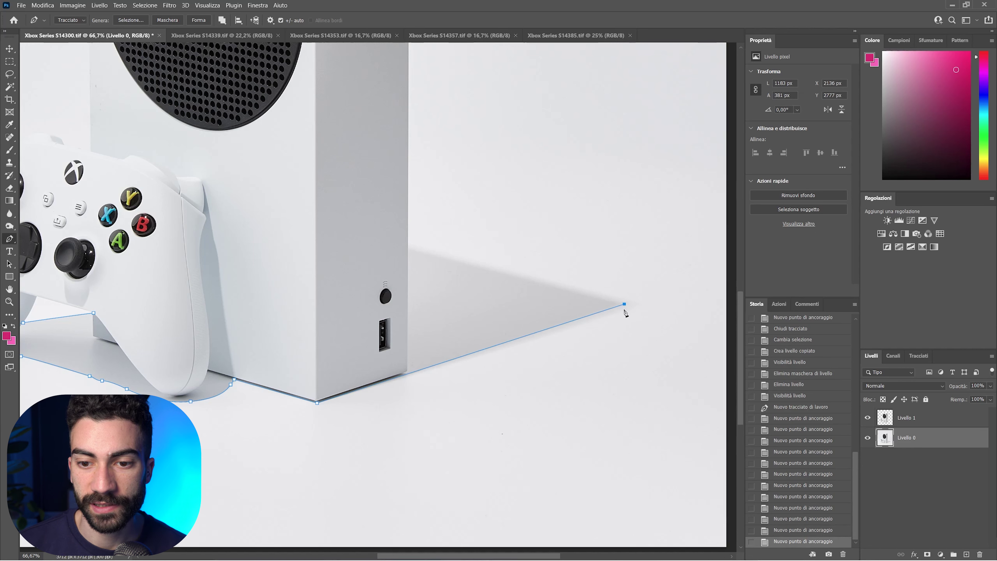
pyautogui.click(406, 248)
pyautogui.hotkey('ctrl', '-')
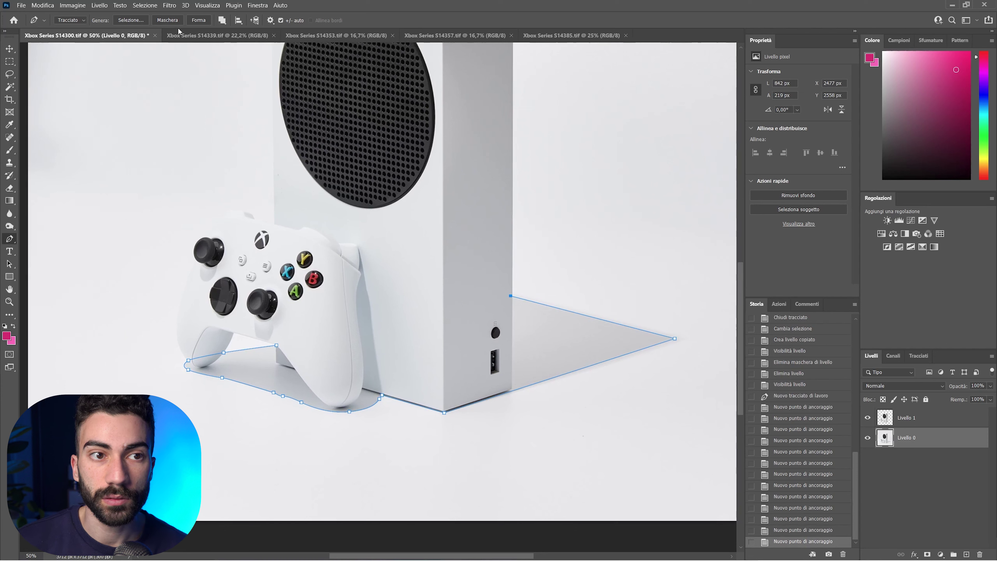
# Step: Make a 3 px feathered selection from the path, copy it to Livello 2, and hide Livello 0
pyautogui.press('i')
pyautogui.hotkey('ctrl', 'Return')
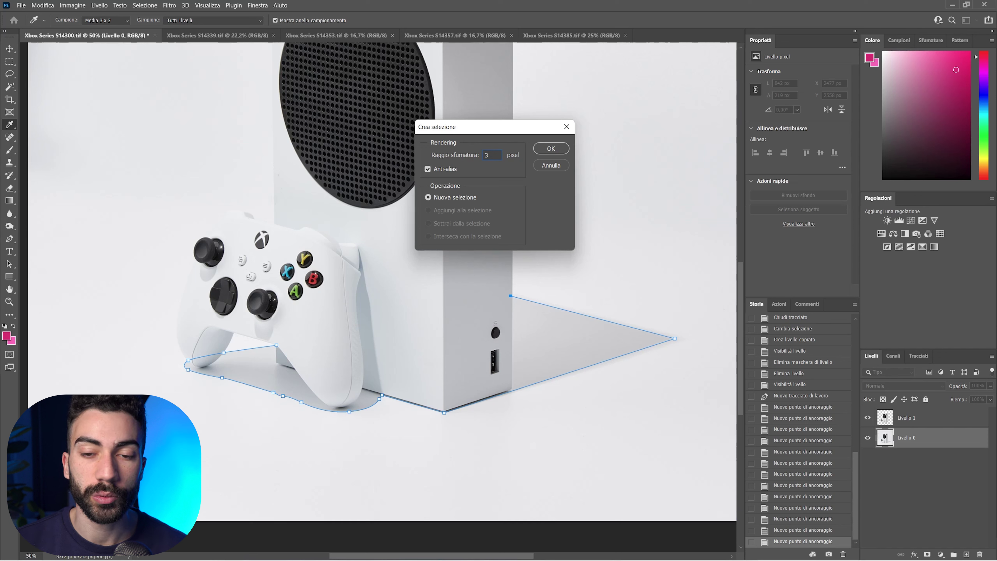
pyautogui.press('Return')
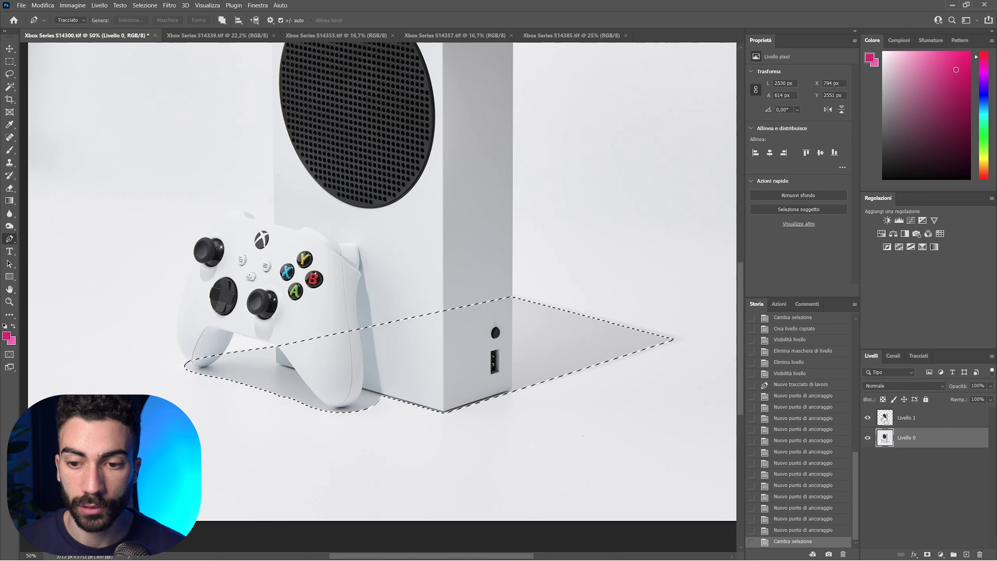
pyautogui.hotkey('ctrl', 'j')
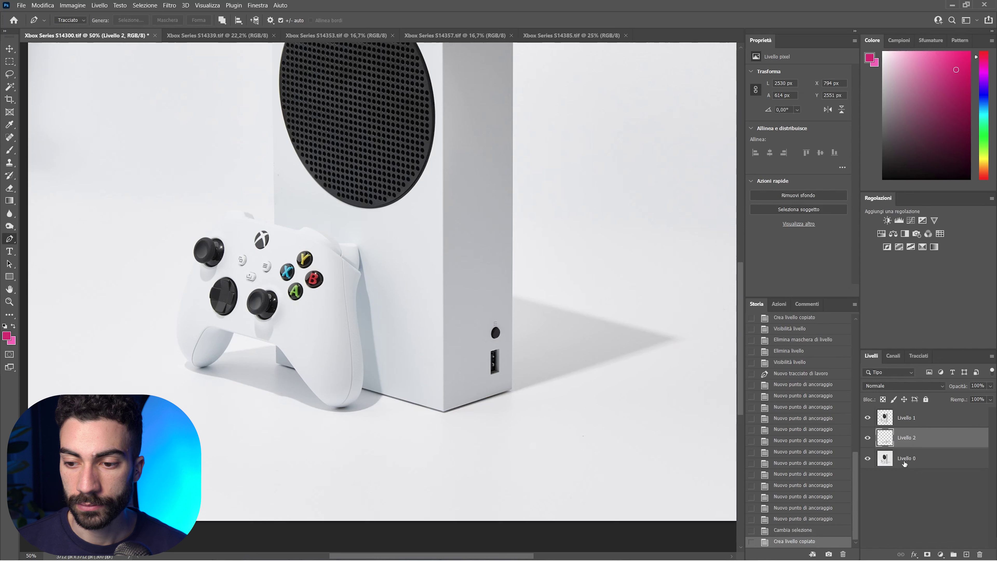
pyautogui.click(904, 459)
pyautogui.click(868, 458)
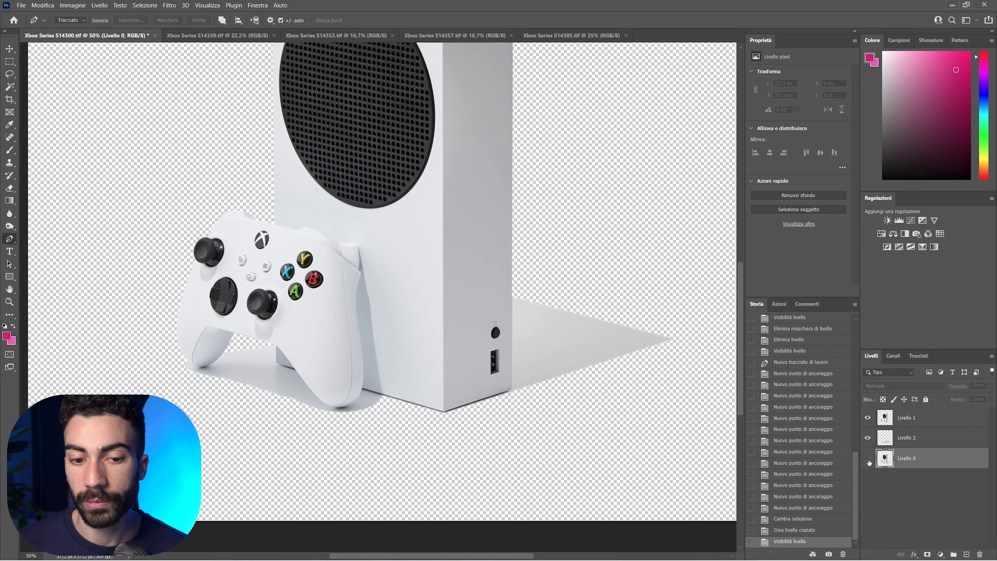
# Step: Show Livello 0, reset colours to black and white, and undo a trial white fill
pyautogui.click(868, 459)
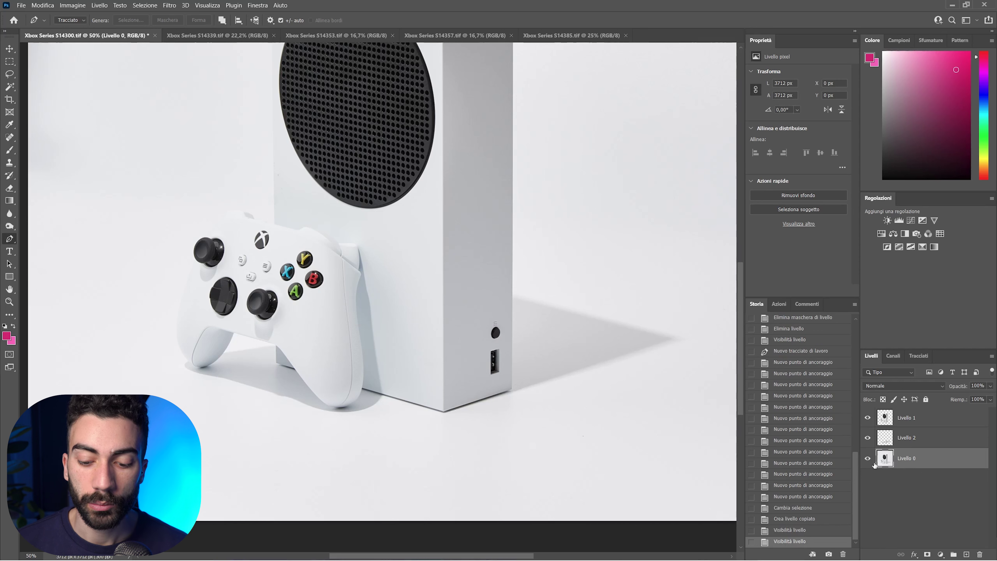
pyautogui.press('d')
pyautogui.hotkey('ctrl', 'BackSpace')
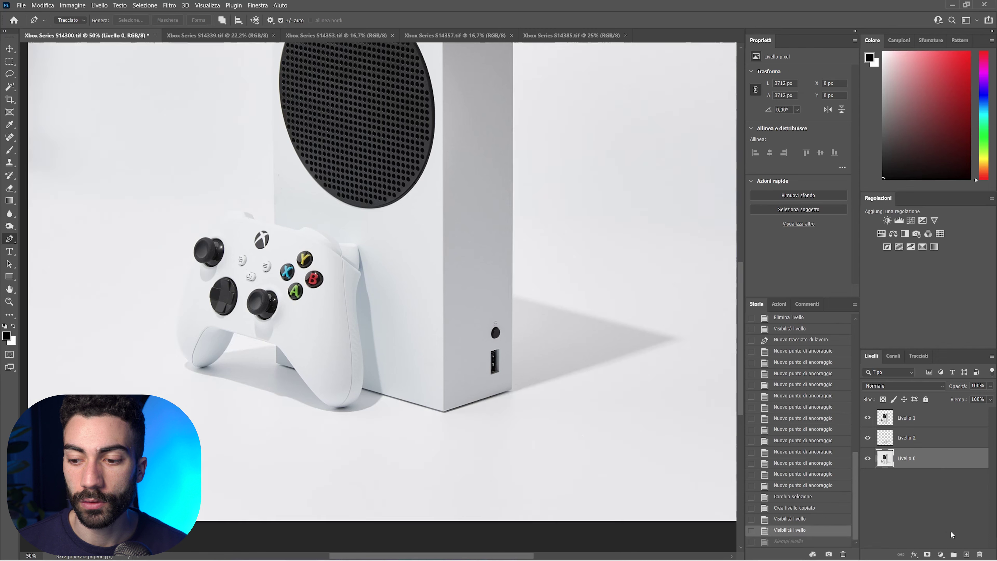
pyautogui.hotkey('ctrl', 'z')
# Step: Add a Solid Color fill layer with colour ffffff and fit the image on screen
pyautogui.click(941, 555)
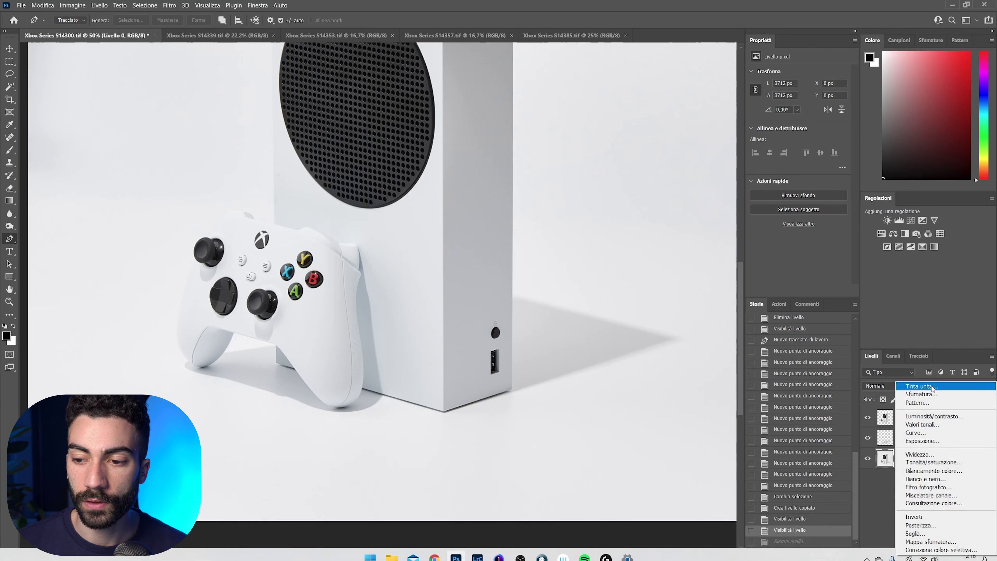
pyautogui.click(935, 387)
pyautogui.write('ffffff')
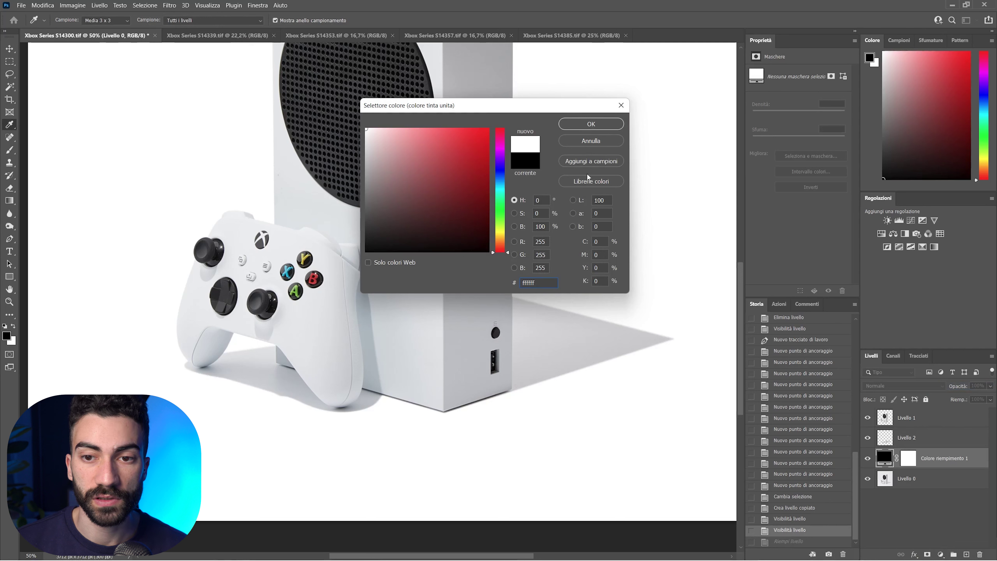
pyautogui.click(591, 124)
pyautogui.hotkey('ctrl', '0')
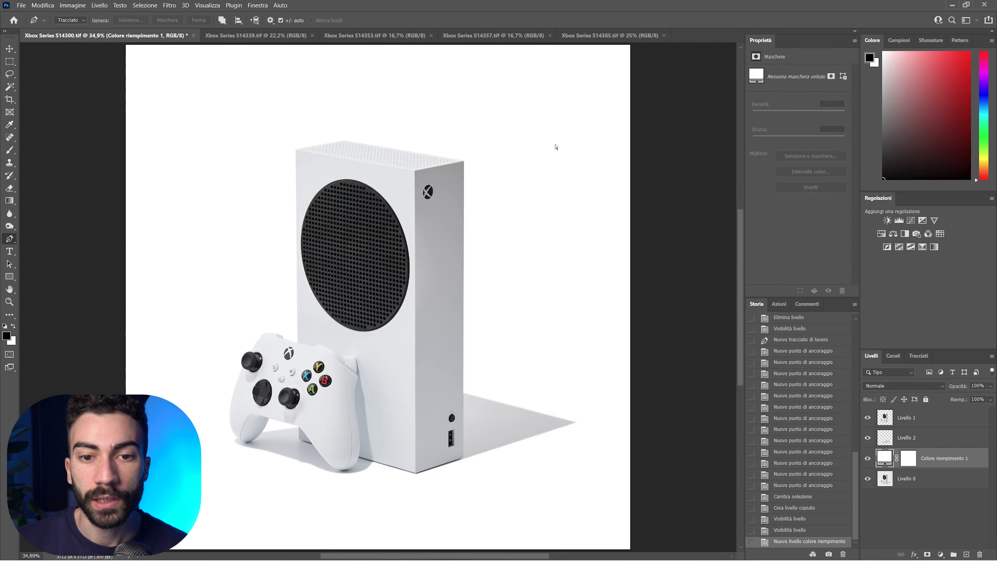
pyautogui.hotkey('ctrl', '-')
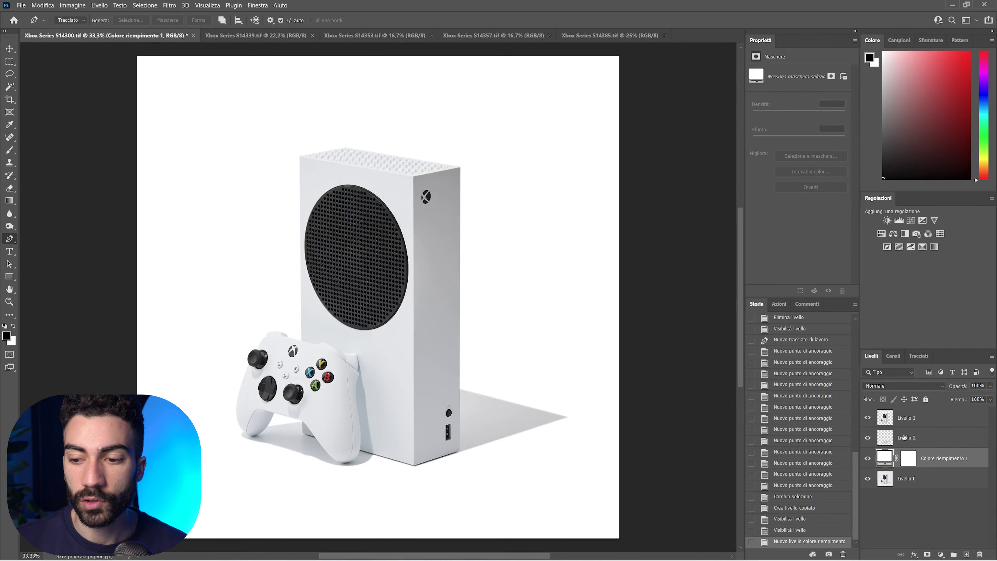
pyautogui.click(930, 443)
pyautogui.click(910, 426)
# Step: Load Livello 1 as a selection, zoom to 200%, and spot-heal specks on the console body
pyautogui.keyDown('ctrl'); pyautogui.click(885, 418); pyautogui.keyUp('ctrl')
pyautogui.hotkey('ctrl', '+')
pyautogui.hotkey('ctrl', '+')
pyautogui.hotkey('ctrl', '+')
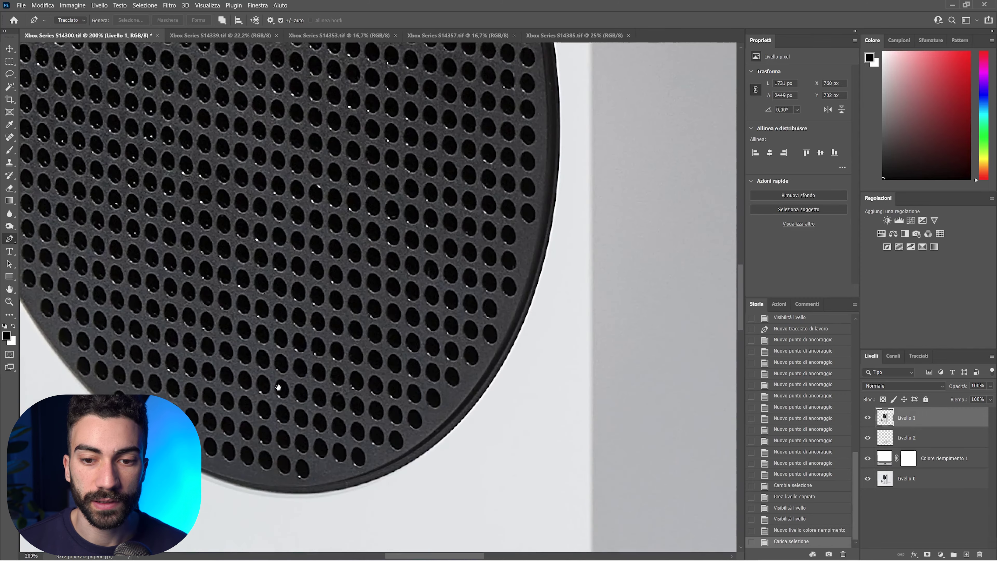
pyautogui.moveTo(279, 388); pyautogui.dragTo(661, 196)
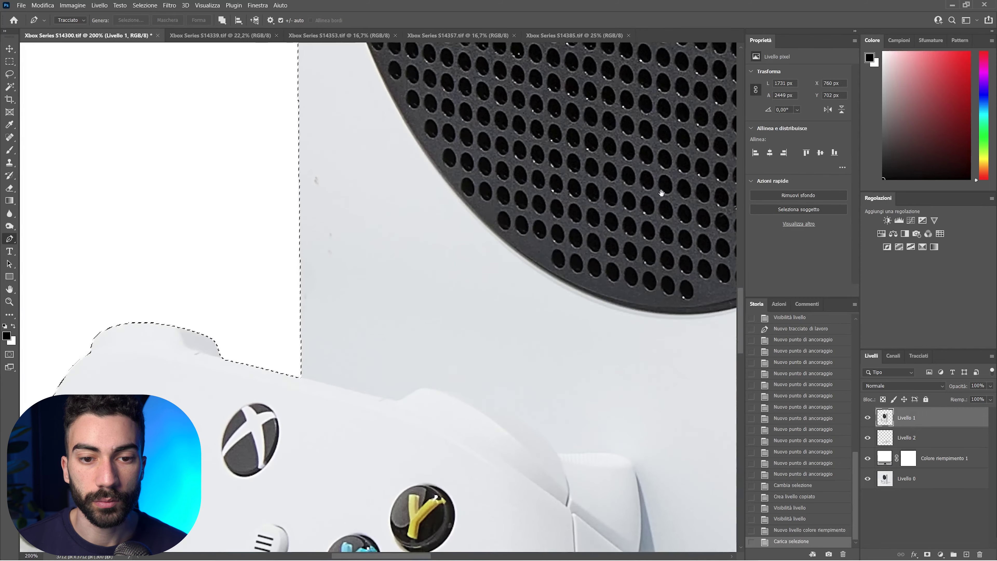
pyautogui.press('j')
pyautogui.click(316, 180)
pyautogui.moveTo(330, 234); pyautogui.dragTo(329, 251)
pyautogui.click(342, 194)
pyautogui.moveTo(474, 130)
pyautogui.mouseDown()
pyautogui.moveTo(512, 141)
pyautogui.moveTo(521, 114)
pyautogui.mouseUp()
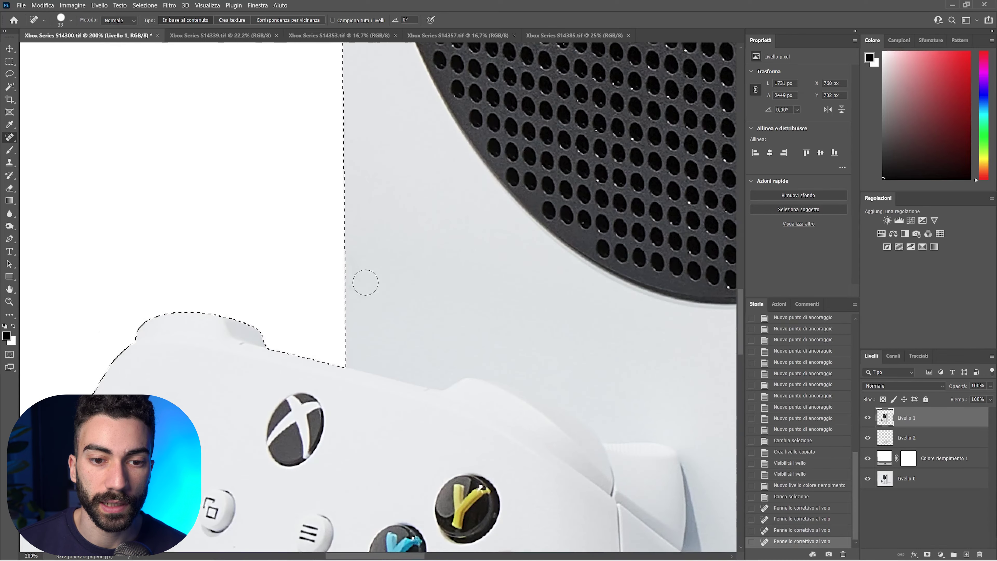
pyautogui.click(361, 283)
pyautogui.moveTo(551, 300)
pyautogui.mouseDown()
pyautogui.moveTo(636, 244)
pyautogui.moveTo(417, 367)
pyautogui.moveTo(143, 160)
pyautogui.mouseUp()
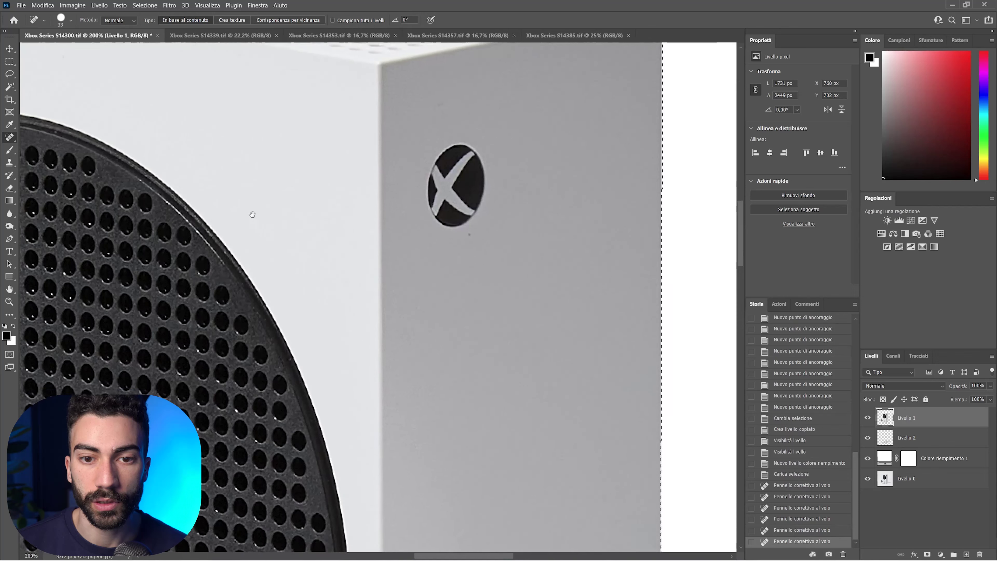
pyautogui.click(471, 238)
pyautogui.click(443, 105)
pyautogui.moveTo(559, 299); pyautogui.dragTo(561, 60)
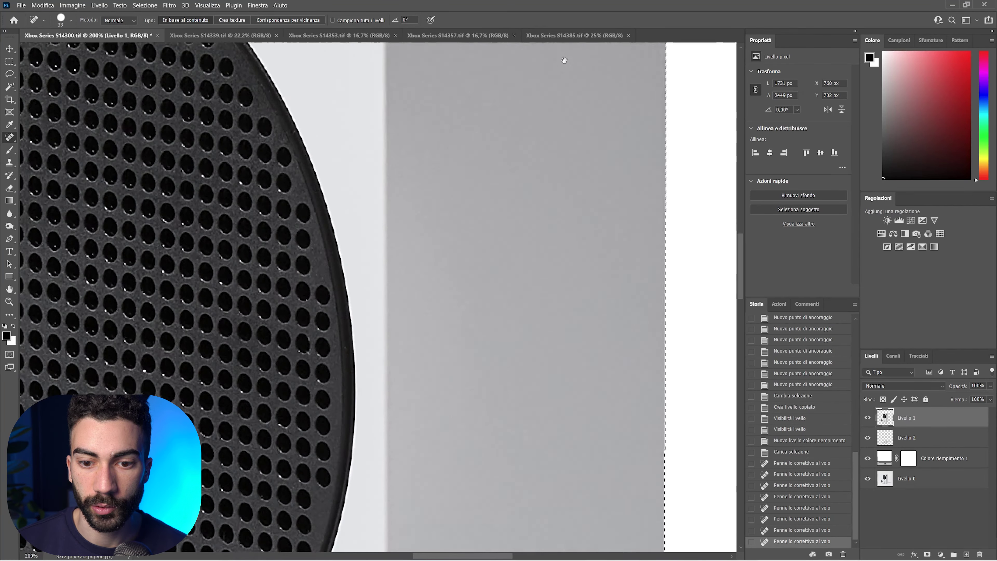
pyautogui.moveTo(581, 240); pyautogui.dragTo(585, 74)
pyautogui.moveTo(586, 275)
pyautogui.mouseDown()
pyautogui.moveTo(584, 65)
pyautogui.moveTo(382, 40)
pyautogui.mouseUp()
# Step: Deselect and spot-heal the dark spot and small specks on the floor shadow, Livello 2
pyautogui.hotkey('ctrl', 'd')
pyautogui.click(920, 443)
pyautogui.click(492, 398)
pyautogui.moveTo(510, 393); pyautogui.dragTo(342, 487)
pyautogui.click(447, 226)
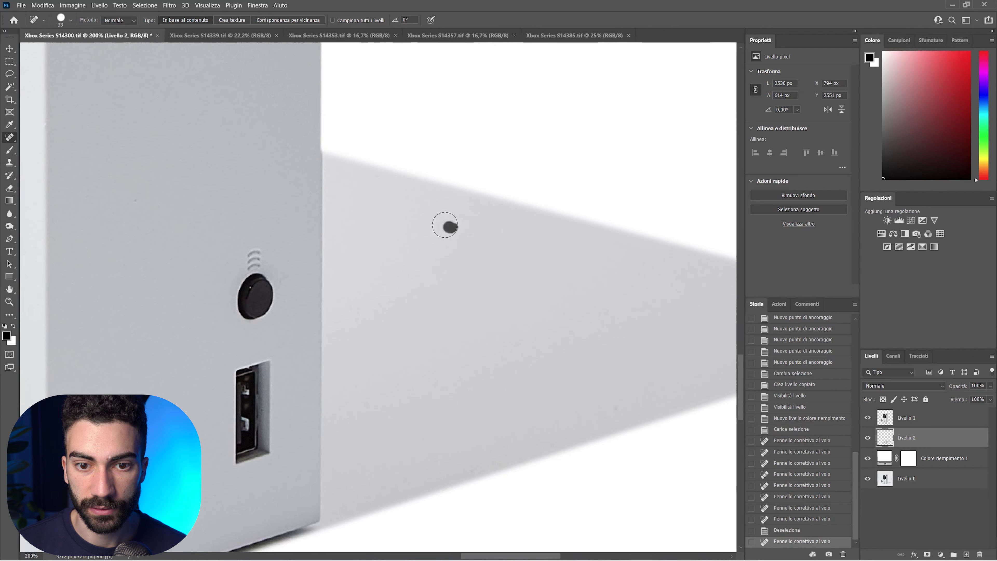
pyautogui.click(481, 216)
pyautogui.moveTo(719, 364); pyautogui.dragTo(507, 293)
pyautogui.click(538, 258)
pyautogui.click(579, 288)
pyautogui.click(394, 333)
pyautogui.moveTo(231, 276)
pyautogui.mouseDown()
pyautogui.moveTo(590, 252)
pyautogui.moveTo(561, 232)
pyautogui.mouseUp()
pyautogui.moveTo(308, 266); pyautogui.dragTo(559, 301)
pyautogui.moveTo(314, 189); pyautogui.dragTo(557, 296)
pyautogui.click(346, 360)
pyautogui.click(338, 392)
pyautogui.moveTo(443, 290); pyautogui.dragTo(433, 459)
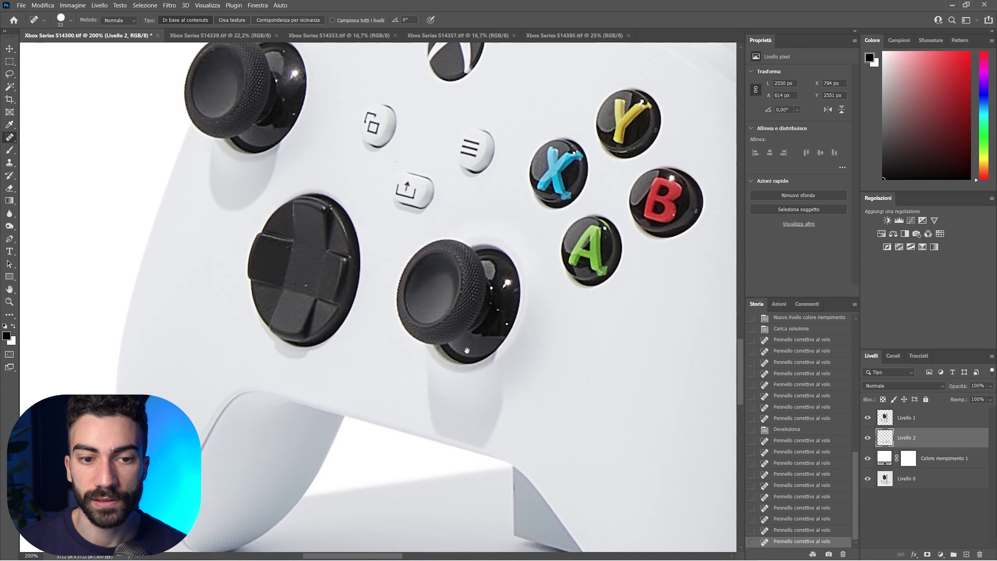
# Step: Spot-heal specks on the controller's D-pad and thumbsticks on Livello 1, then fit the screen
pyautogui.hotkey('alt', ']')
pyautogui.click(301, 290)
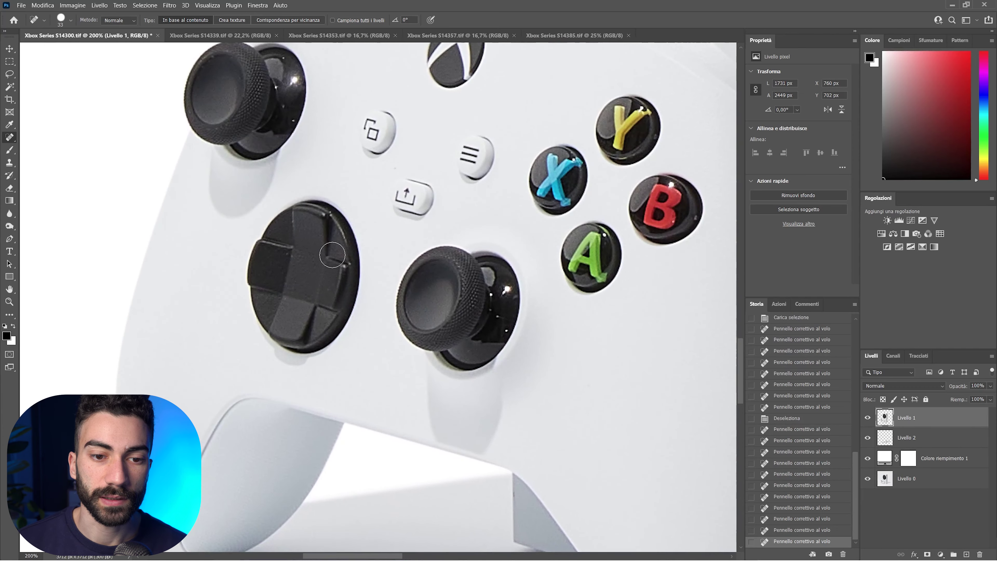
pyautogui.moveTo(331, 259); pyautogui.dragTo(312, 334)
pyautogui.click(311, 353)
pyautogui.click(286, 337)
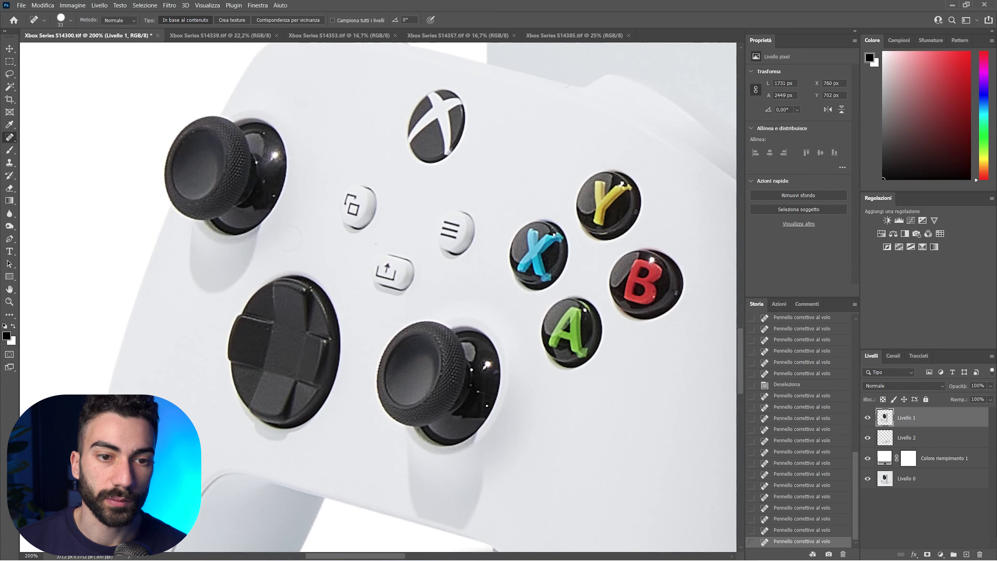
pyautogui.click(271, 188)
pyautogui.click(265, 133)
pyautogui.click(487, 363)
pyautogui.hotkey('ctrl', '0')
pyautogui.hotkey('ctrl', '-')
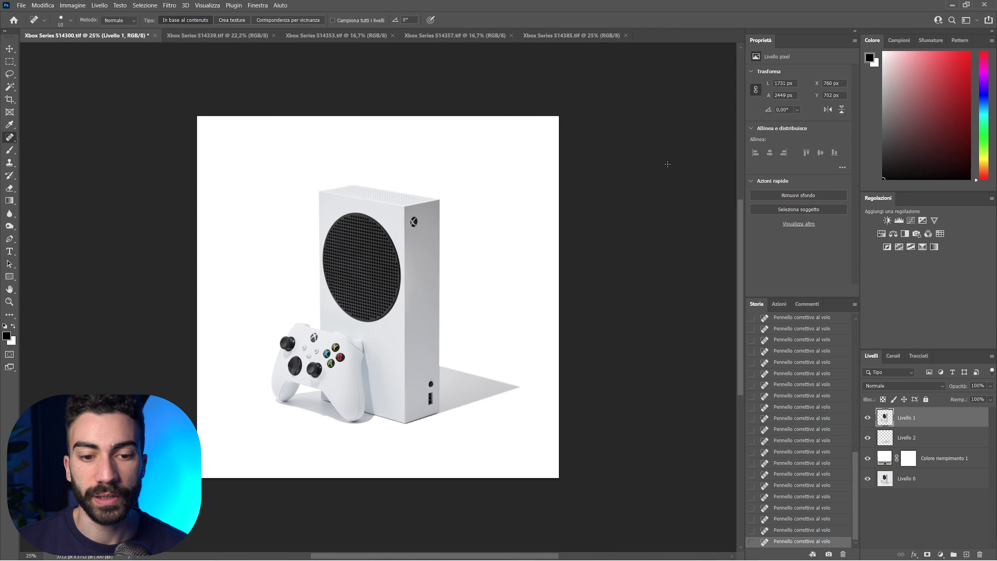
# Step: Crop the canvas to a 1:1 square with the console and controller centred
pyautogui.press('c')
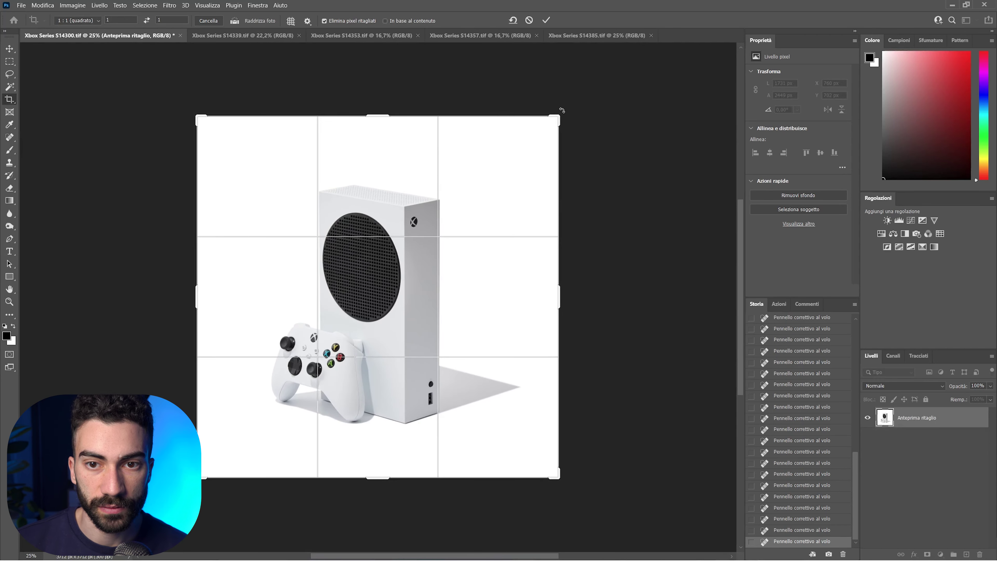
pyautogui.hotkey('shift', 'Right')
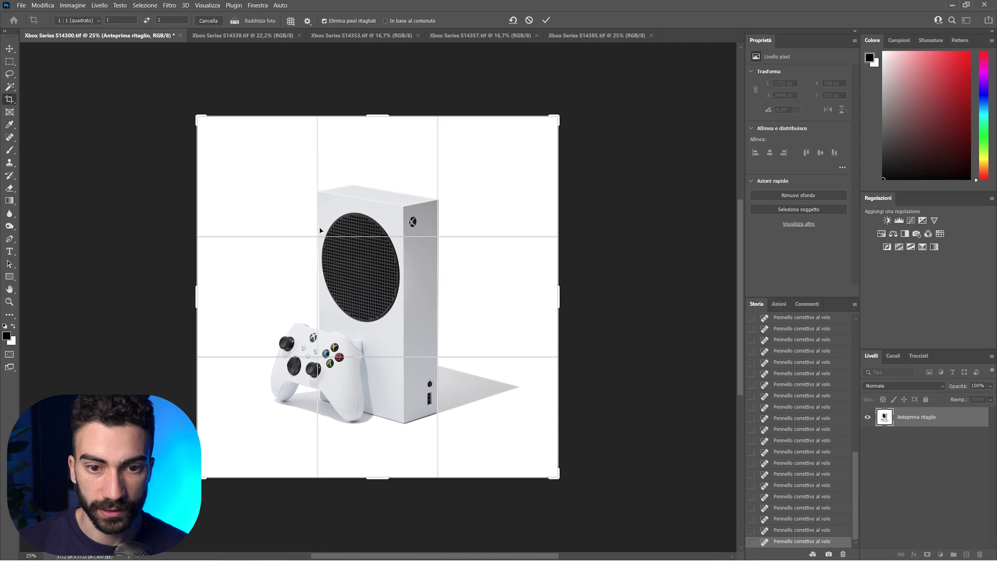
pyautogui.hotkey('shift', 'Right')
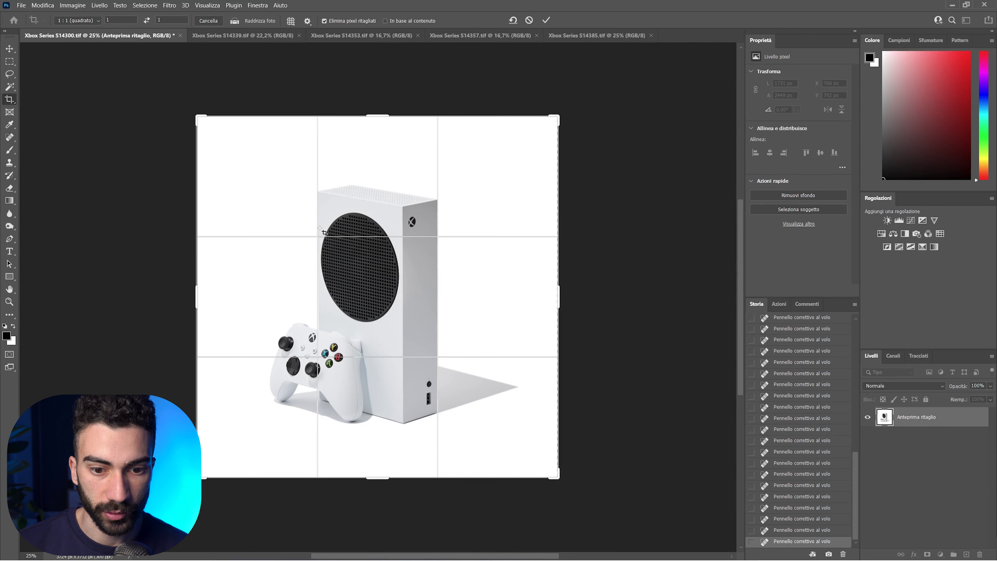
pyautogui.hotkey('shift', 'Down')
pyautogui.hotkey('shift', 'Down')
pyautogui.hotkey('shift', 'Down')
pyautogui.hotkey('shift', 'Down')
pyautogui.hotkey('shift', 'Down')
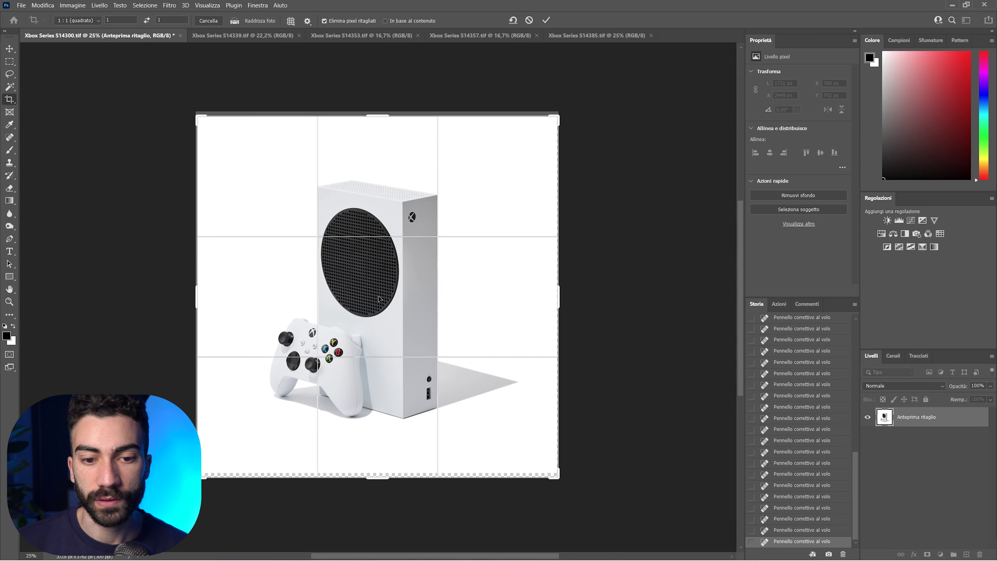
pyautogui.hotkey('shift', 'Left')
pyautogui.hotkey('shift', 'Left')
pyautogui.hotkey('shift', 'Left')
pyautogui.hotkey('shift', 'Left')
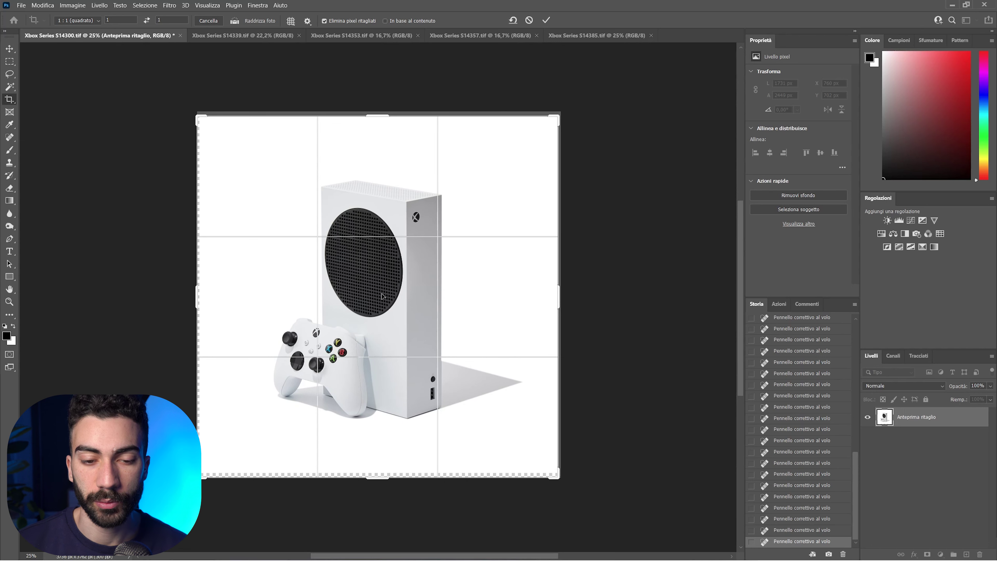
pyautogui.press('Return')
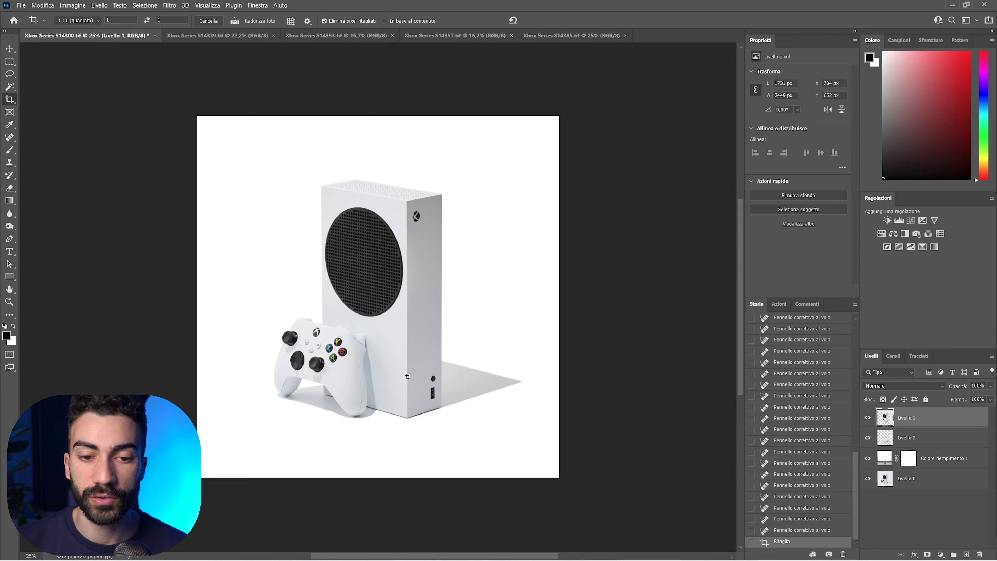
pyautogui.hotkey('ctrl', '+')
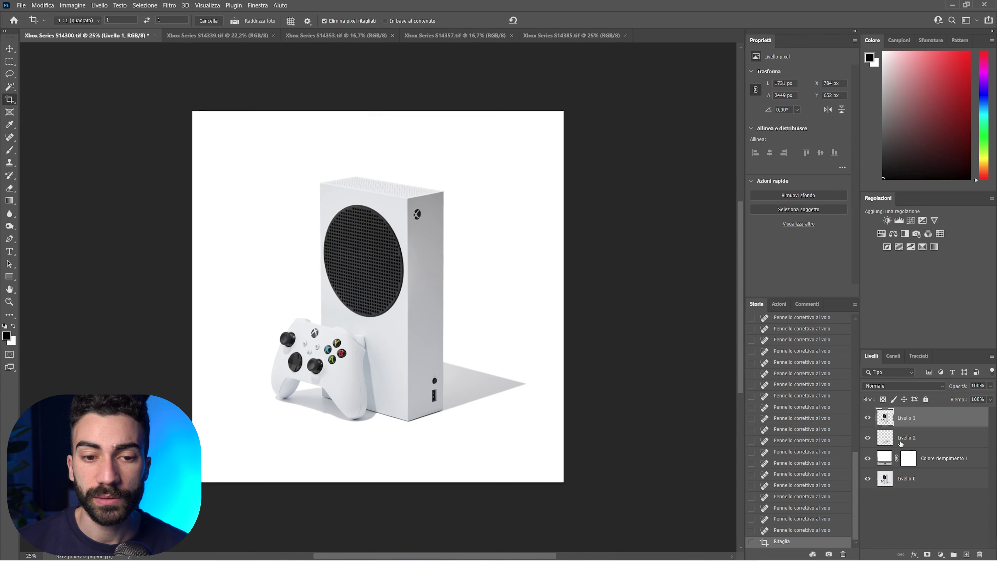
# Step: Nudge the image slightly, then duplicate Livello 1 as Livello 1 copia
pyautogui.moveTo(465, 332); pyautogui.dragTo(468, 330)
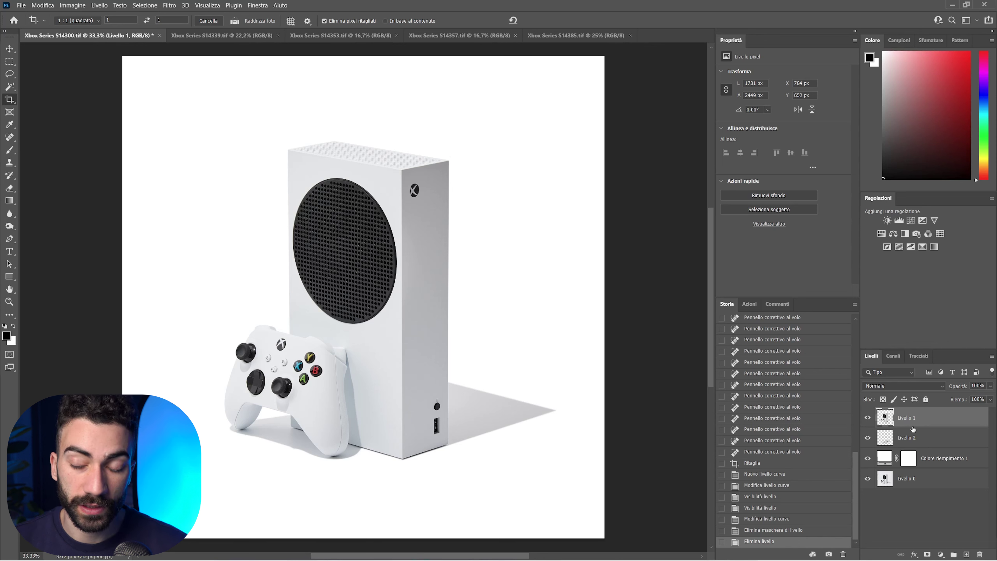
pyautogui.hotkey('ctrl', 'j')
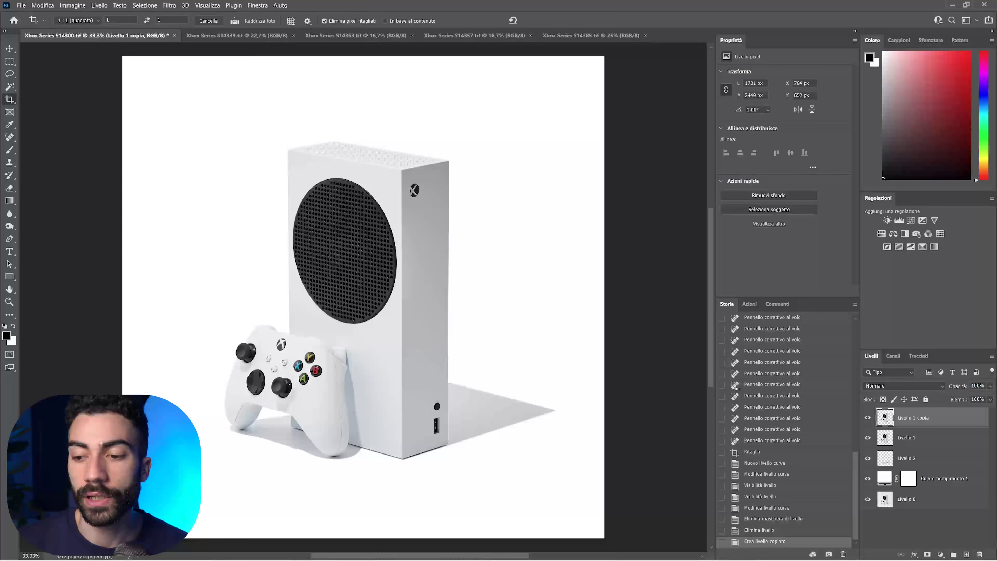
# Step: Preview Camera Raw without applying, delete Livello 1 copia, and stamp visible layers into Livello 3
pyautogui.hotkey('ctrl', 'shift', 'a')
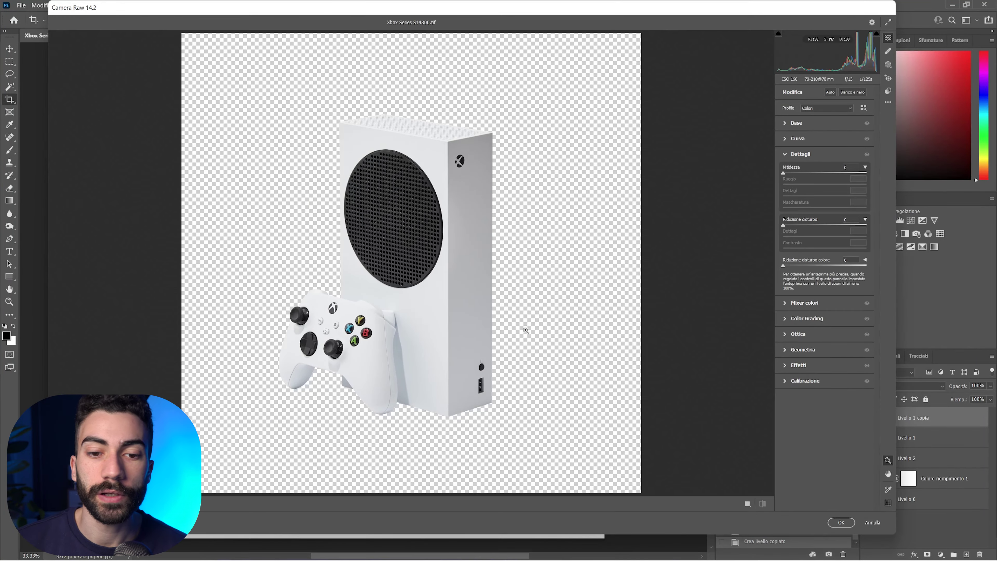
pyautogui.click(527, 317)
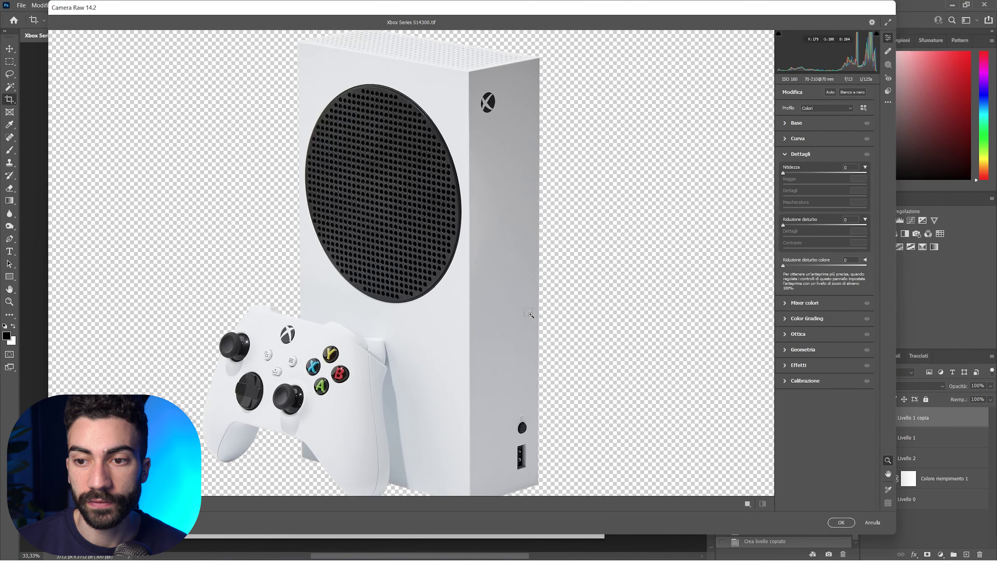
pyautogui.click(528, 313)
pyautogui.moveTo(528, 314); pyautogui.dragTo(572, 189)
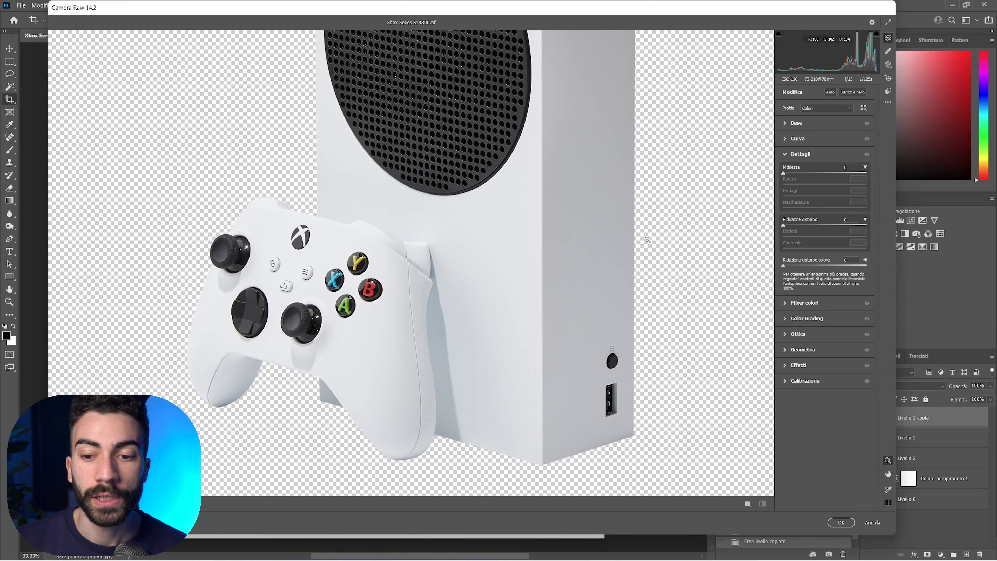
pyautogui.press('Escape')
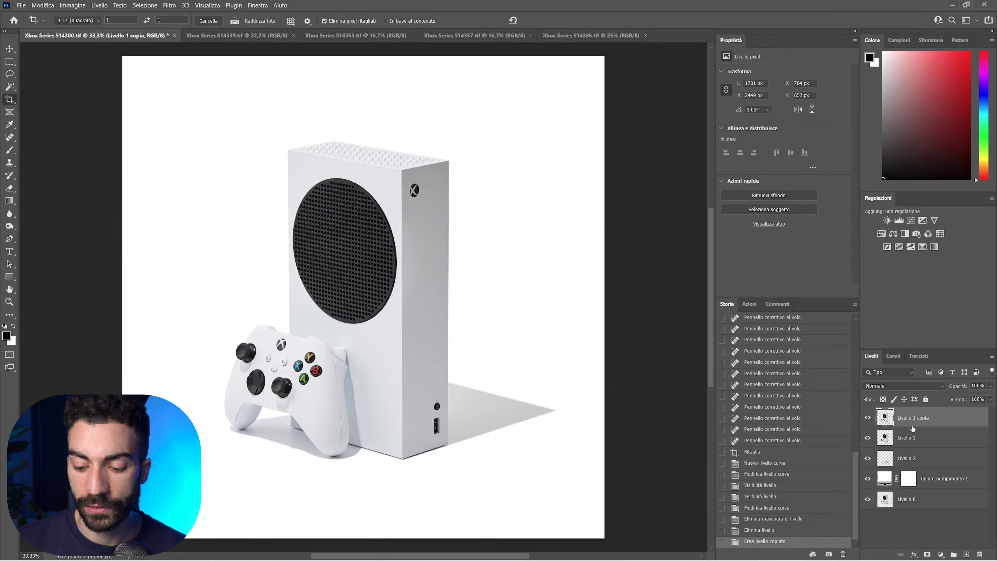
pyautogui.press('Delete')
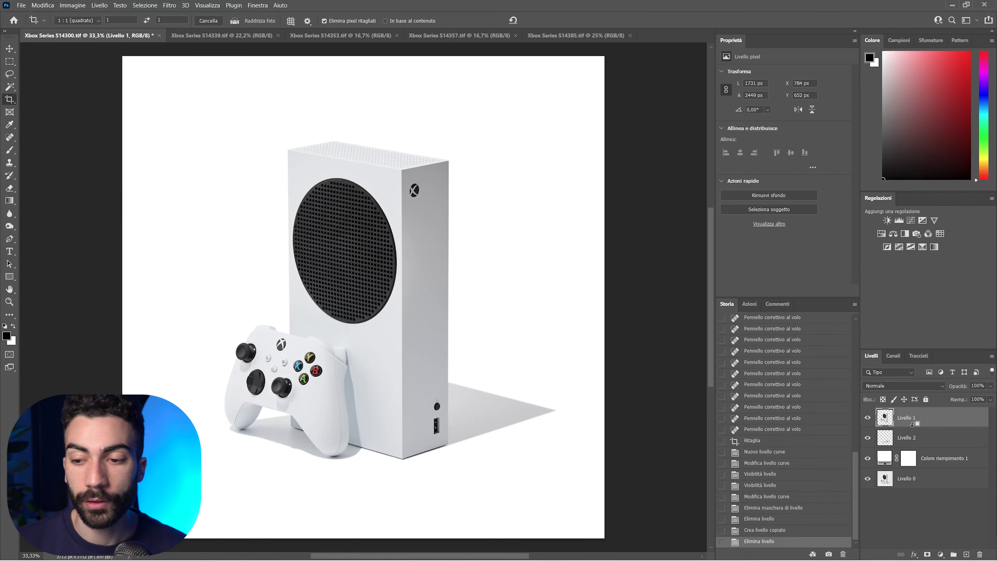
pyautogui.hotkey('ctrl', 'shift', 'alt', 'e')
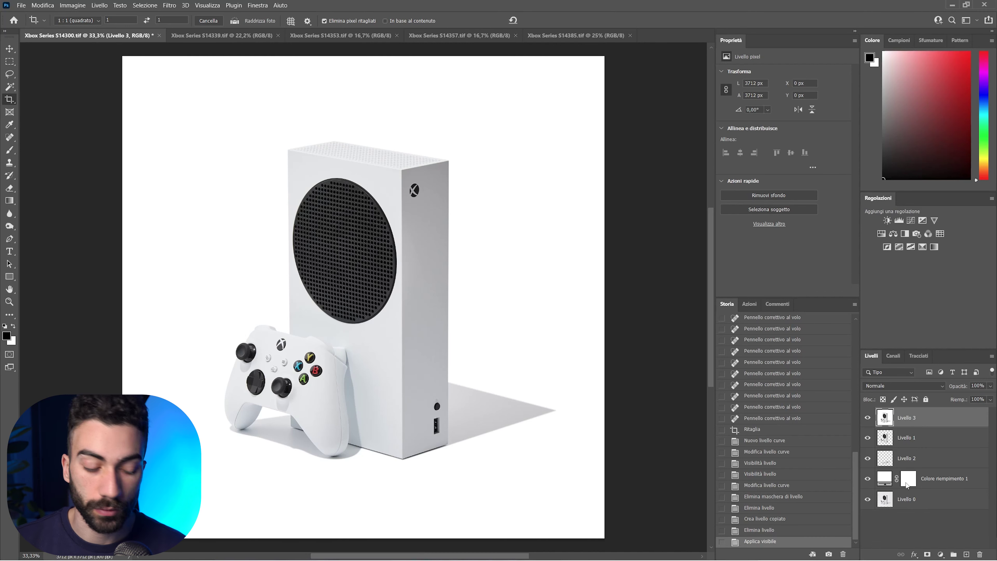
# Step: Open Camera Raw on the merged layer; raise Texture, Clarity, Highlights (+28) and Whites
pyautogui.hotkey('shift', 'ctrl', 'a')
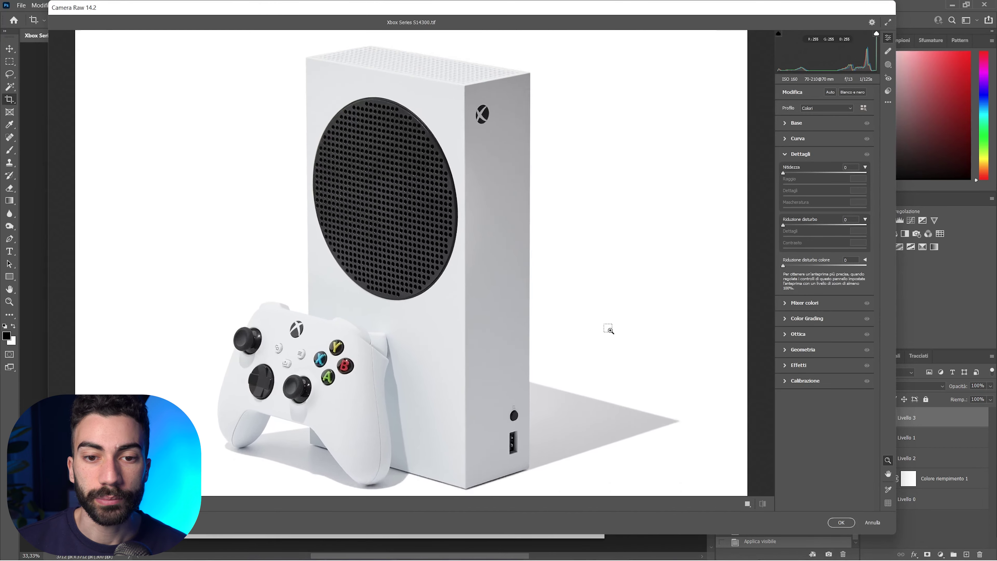
pyautogui.click(609, 329)
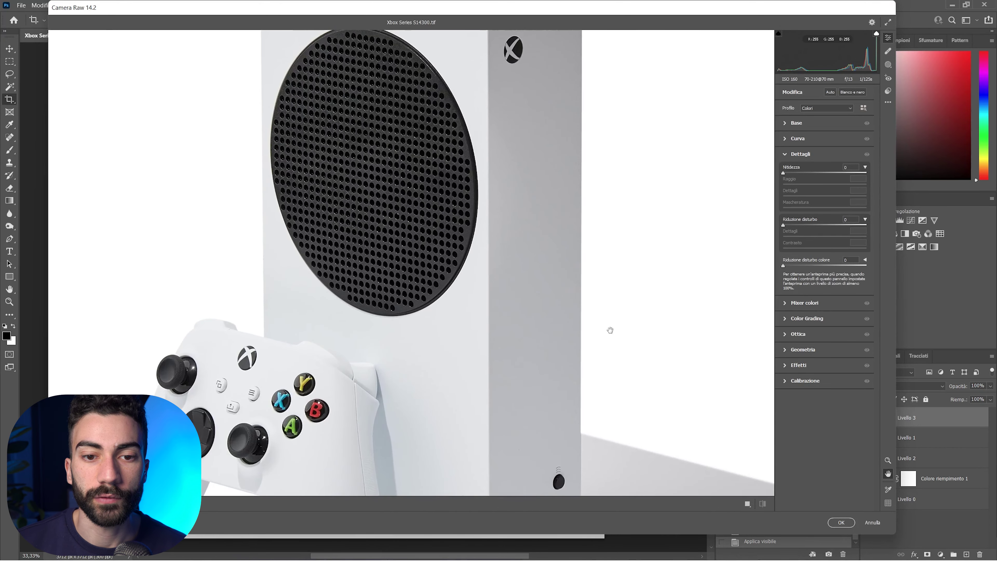
pyautogui.moveTo(611, 329); pyautogui.dragTo(654, 187)
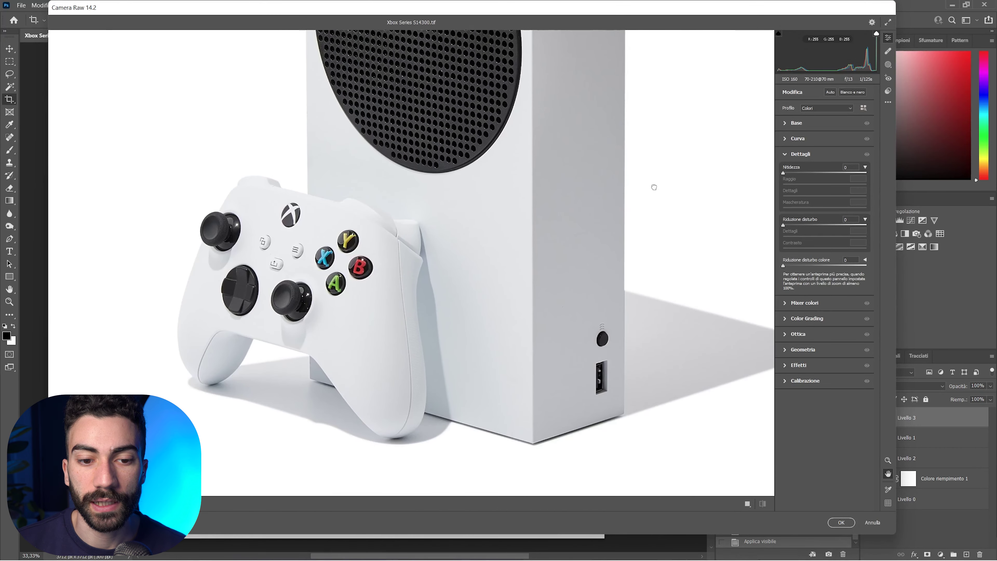
pyautogui.click(784, 123)
pyautogui.moveTo(843, 262); pyautogui.dragTo(846, 263)
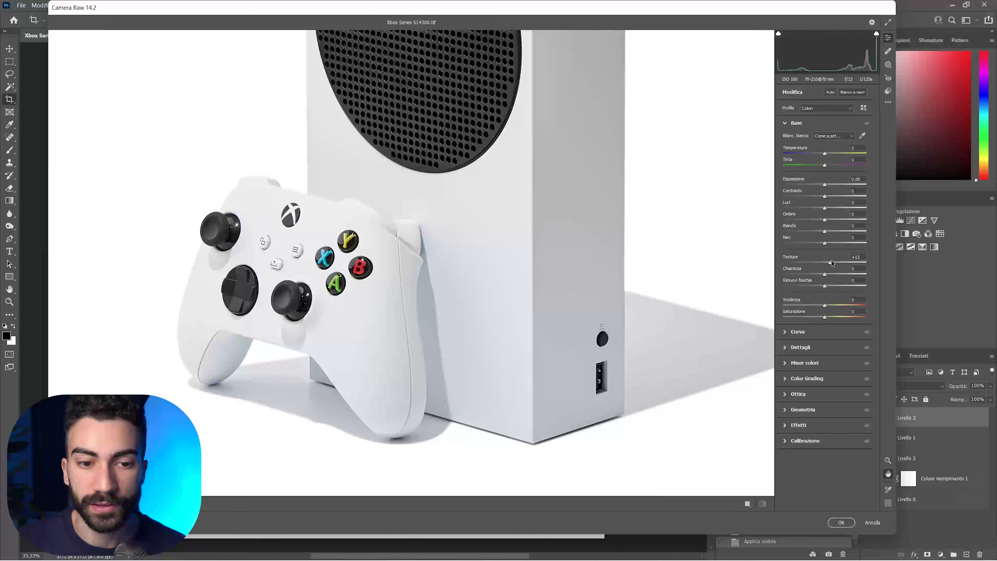
pyautogui.moveTo(843, 263)
pyautogui.mouseDown()
pyautogui.moveTo(832, 275)
pyautogui.moveTo(841, 276)
pyautogui.mouseUp()
pyautogui.keyDown('alt'); pyautogui.click(590, 221); pyautogui.keyUp('alt')
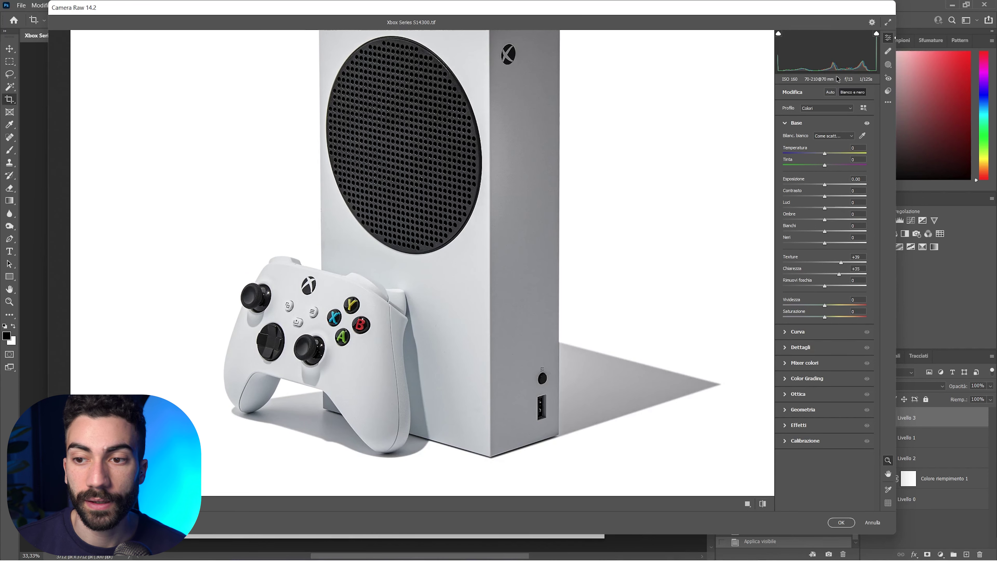
pyautogui.moveTo(825, 208)
pyautogui.mouseDown()
pyautogui.moveTo(837, 208)
pyautogui.moveTo(831, 197)
pyautogui.moveTo(824, 220)
pyautogui.mouseUp()
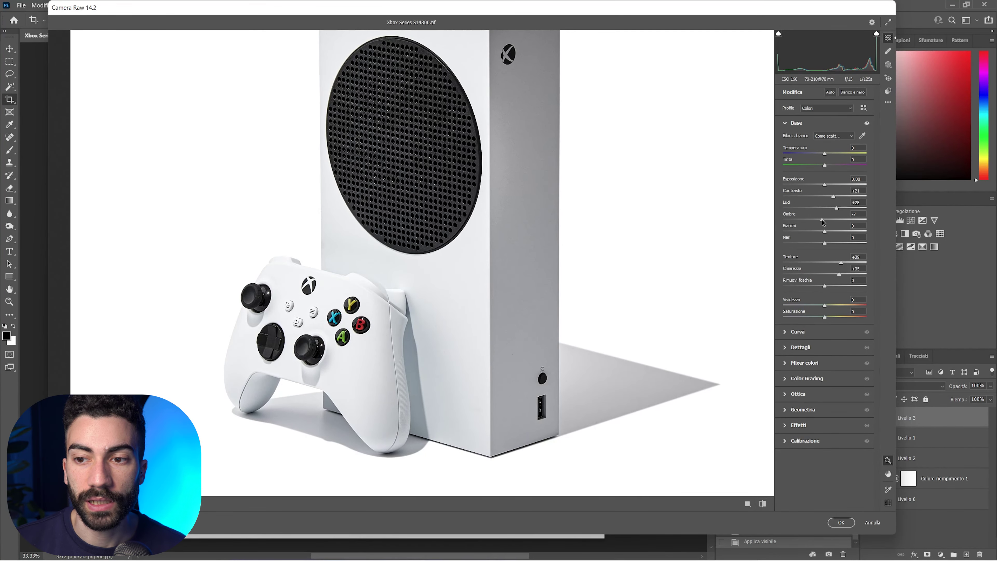
pyautogui.moveTo(828, 233); pyautogui.dragTo(829, 232)
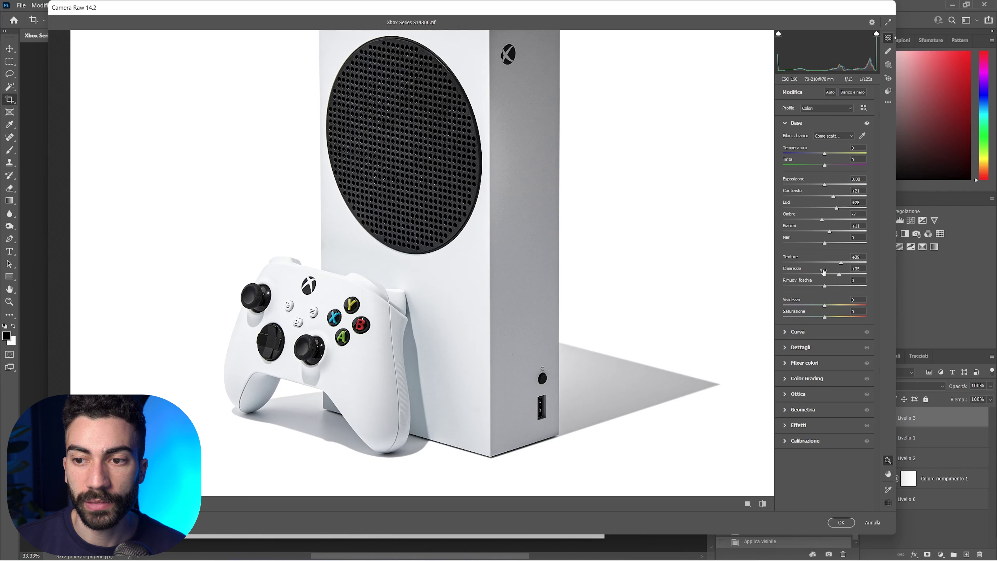
# Step: Compare the retouch with the original, inspecting the controller and grey side panel close up
pyautogui.click(764, 504)
pyautogui.click(764, 505)
pyautogui.hotkey('ctrl', '+')
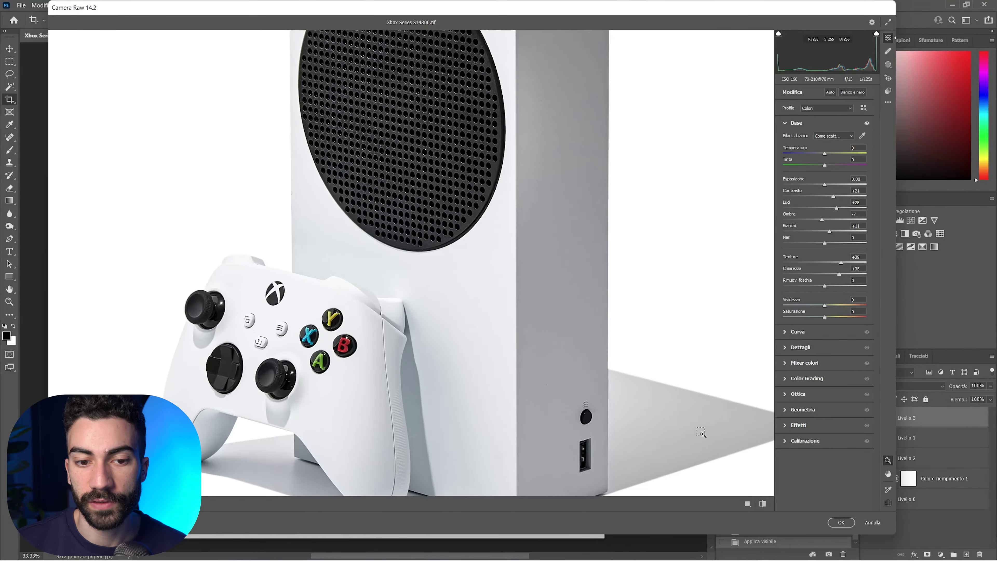
pyautogui.hotkey('ctrl', '+')
pyautogui.moveTo(360, 358); pyautogui.dragTo(434, 152)
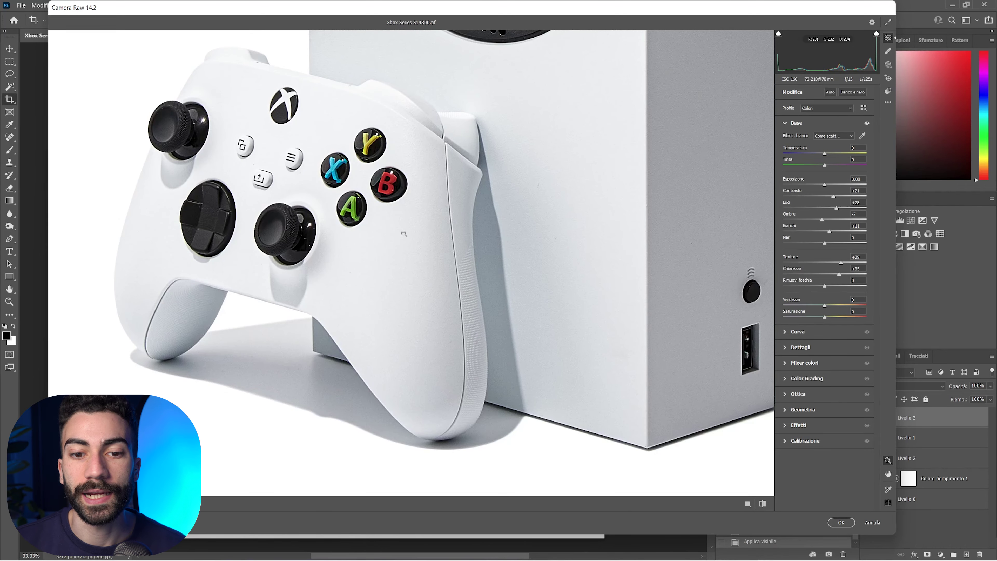
pyautogui.keyDown('alt'); pyautogui.click(405, 233); pyautogui.keyUp('alt')
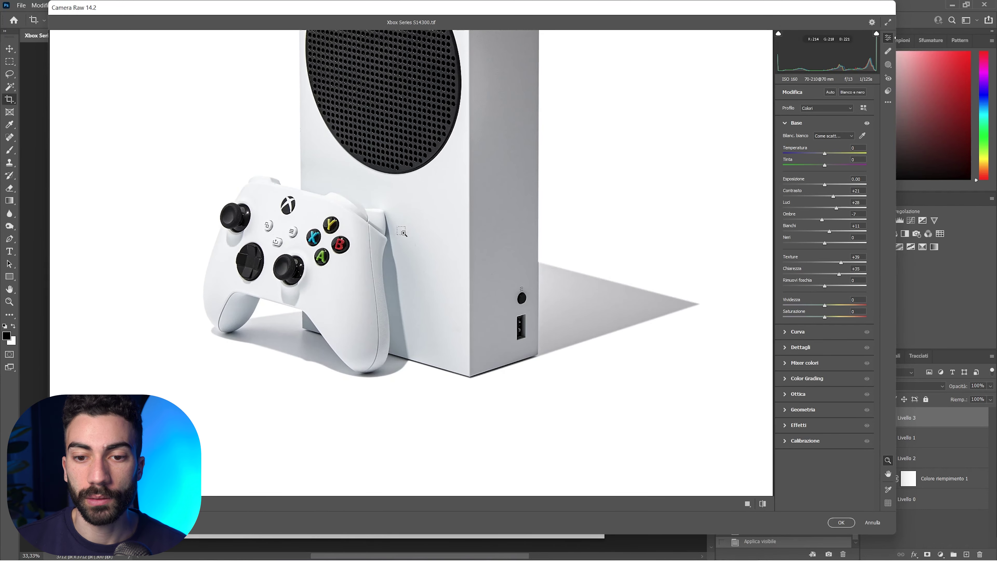
pyautogui.keyDown('alt'); pyautogui.click(404, 233); pyautogui.keyUp('alt')
pyautogui.click(766, 503)
pyautogui.click(766, 503)
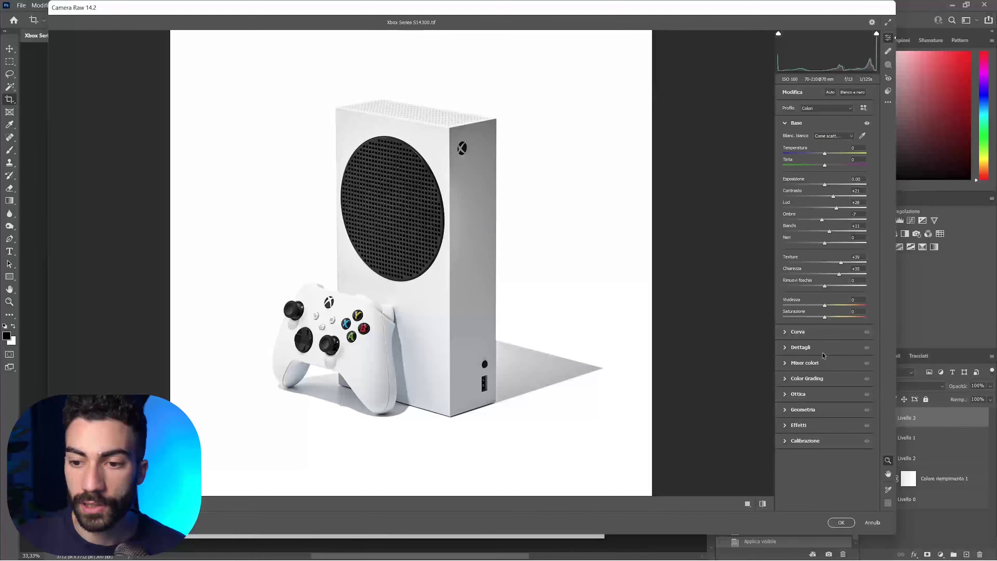
pyautogui.hotkey('ctrl', 'alt', '0')
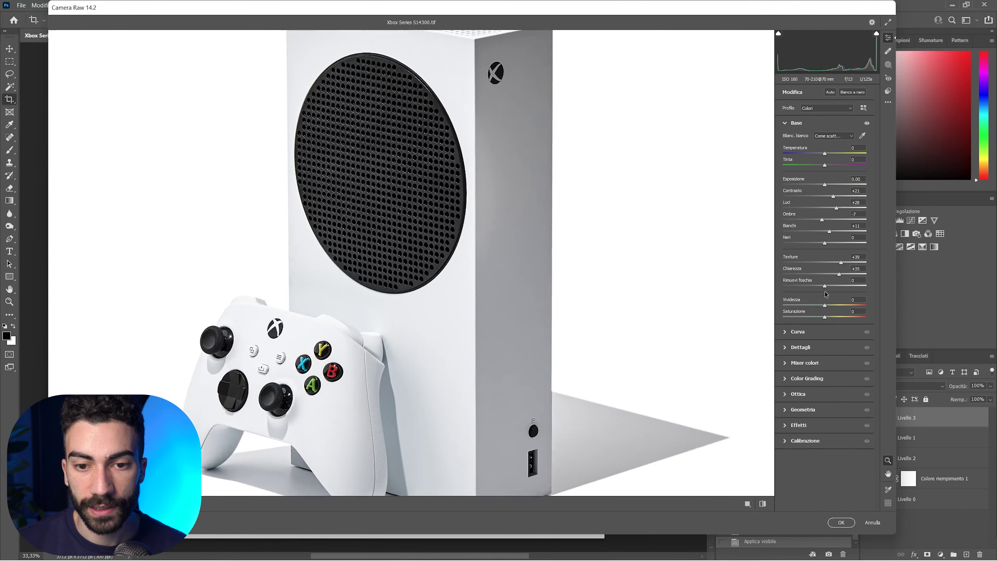
pyautogui.moveTo(672, 234); pyautogui.dragTo(563, 229)
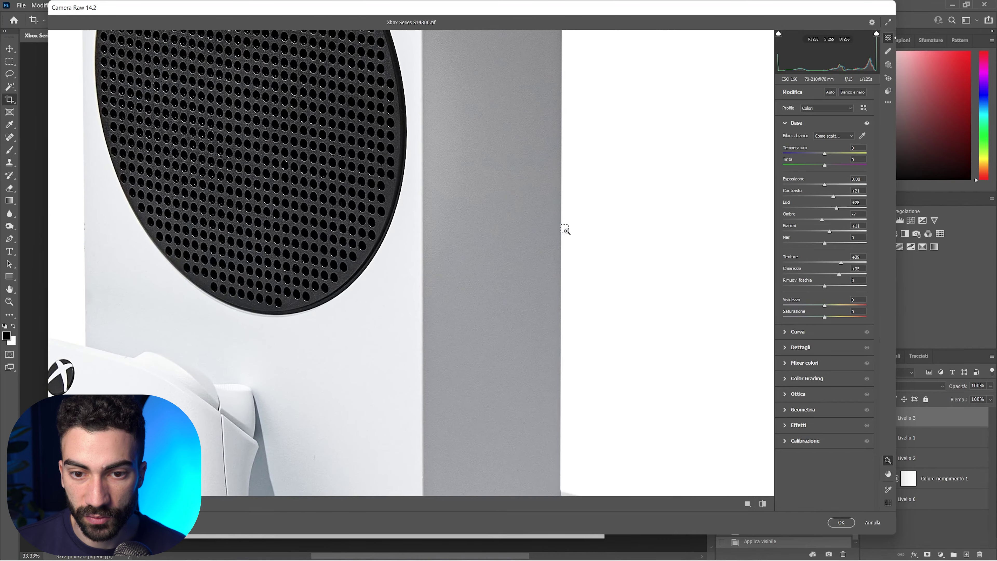
pyautogui.click(568, 232)
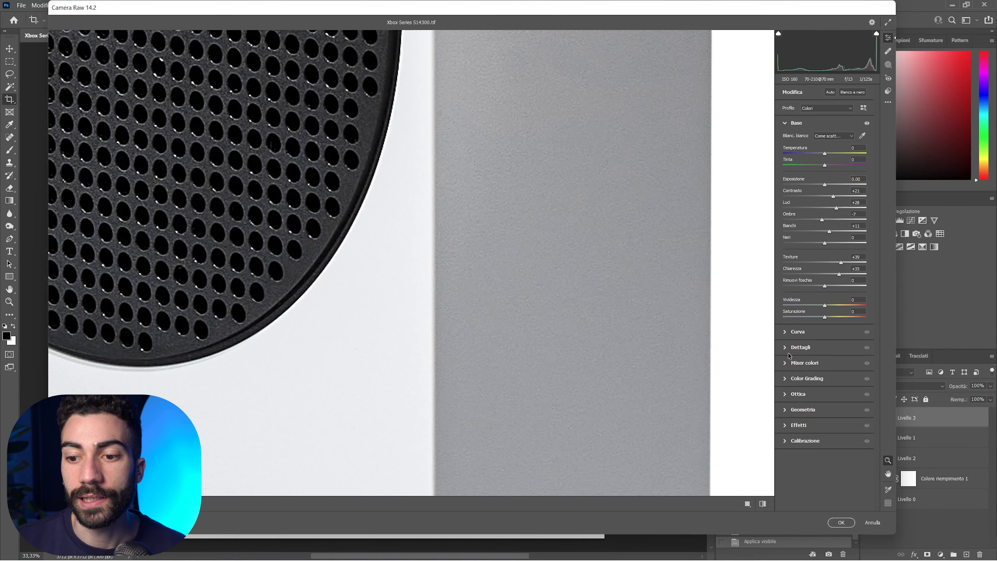
pyautogui.moveTo(545, 329); pyautogui.dragTo(551, 182)
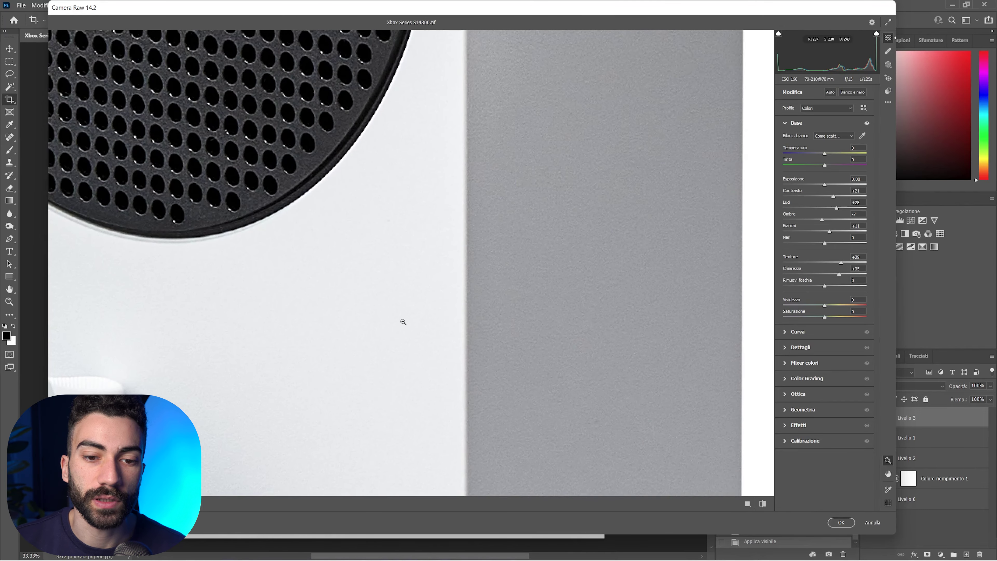
pyautogui.click(798, 348)
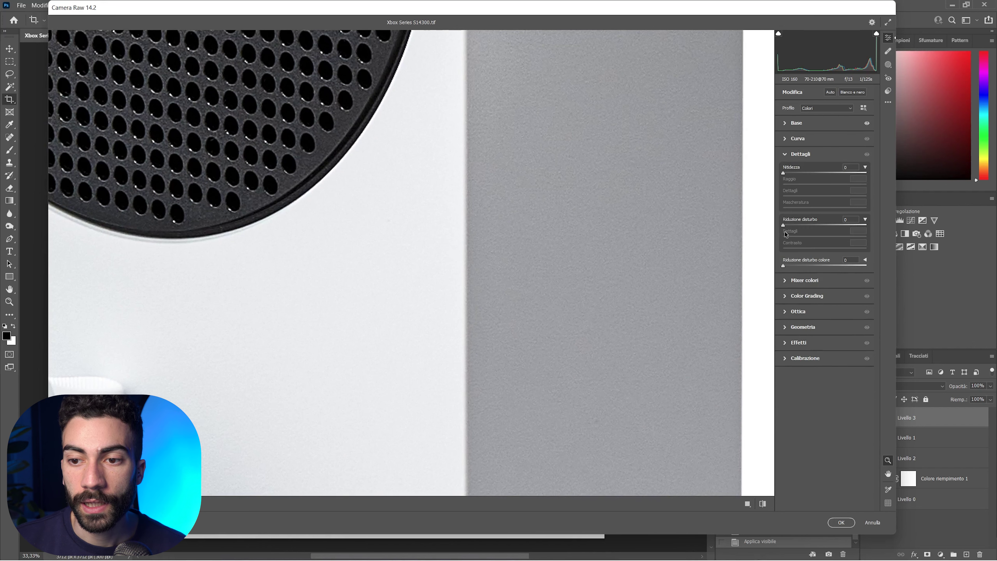
# Step: Set Noise Reduction to 34 and Highlights to +35, then apply the Camera Raw filter
pyautogui.moveTo(784, 225)
pyautogui.mouseDown()
pyautogui.moveTo(813, 227)
pyautogui.moveTo(818, 241)
pyautogui.mouseUp()
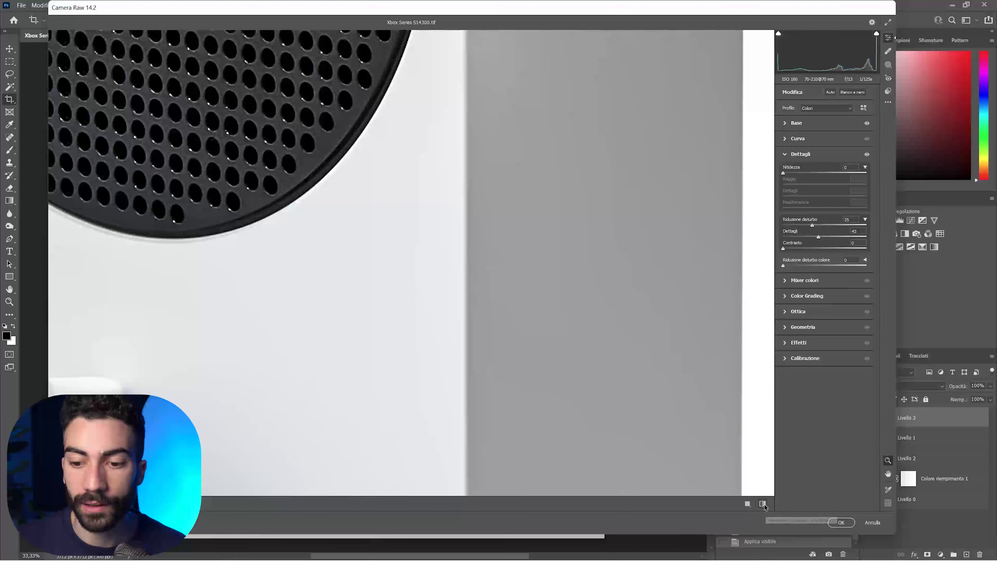
pyautogui.click(767, 493)
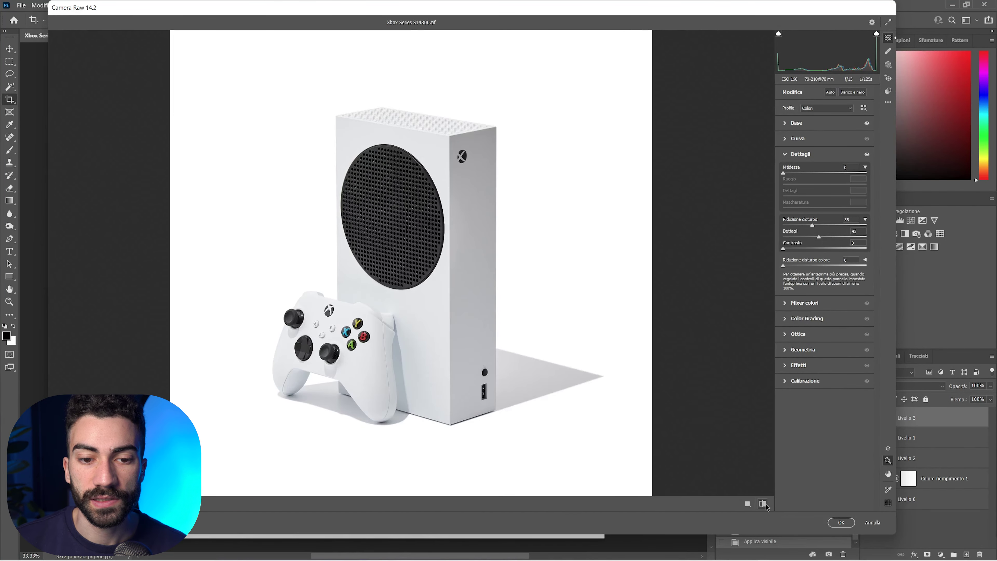
pyautogui.click(784, 123)
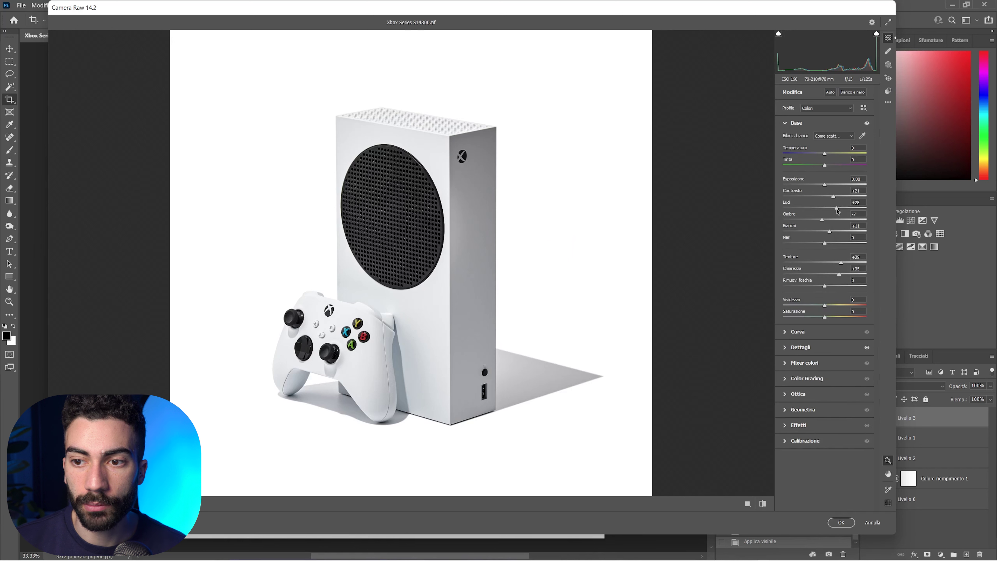
pyautogui.moveTo(845, 209); pyautogui.dragTo(849, 210)
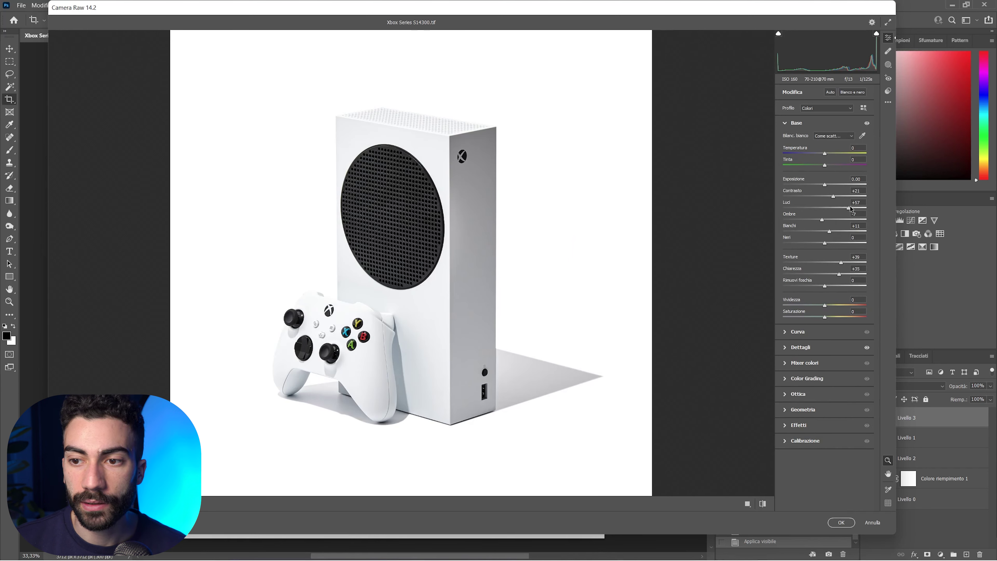
pyautogui.moveTo(850, 211); pyautogui.dragTo(841, 211)
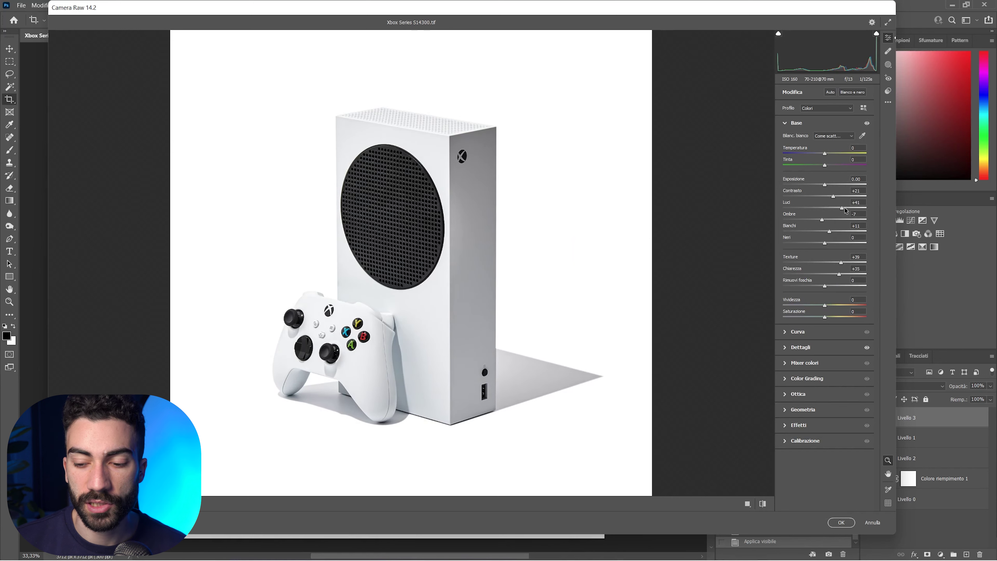
pyautogui.press('Return')
pyautogui.click(868, 418)
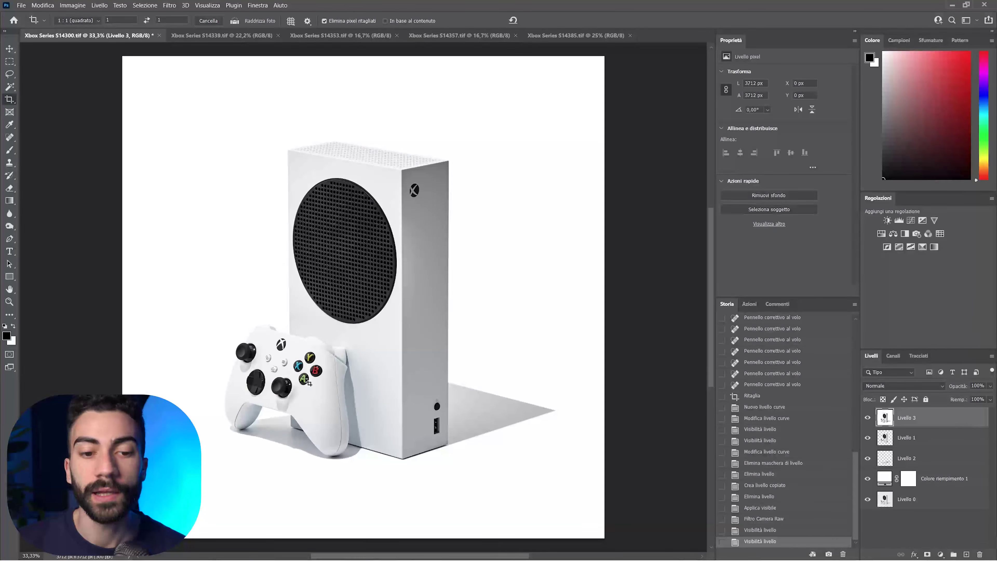
# Step: Browse the S14339, S14353 and S14357 photos, settling on the S14339 console photo
pyautogui.click(237, 37)
pyautogui.press('Escape')
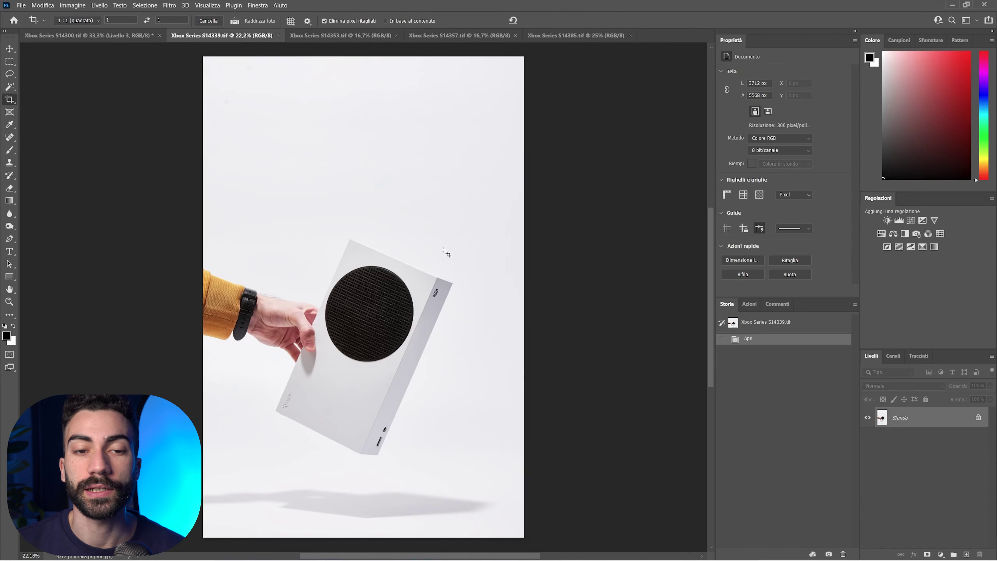
pyautogui.click(356, 39)
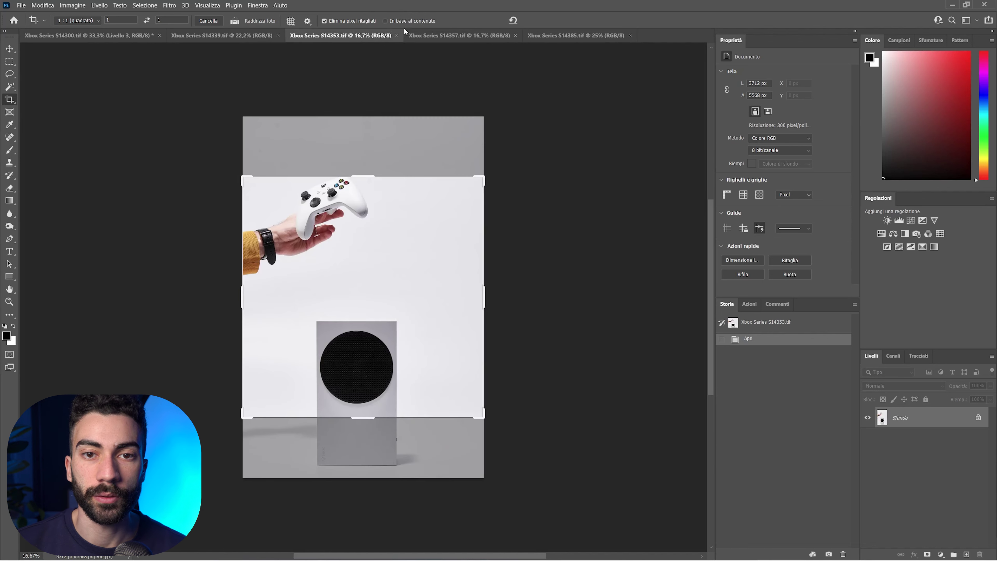
pyautogui.click(447, 37)
pyautogui.click(252, 35)
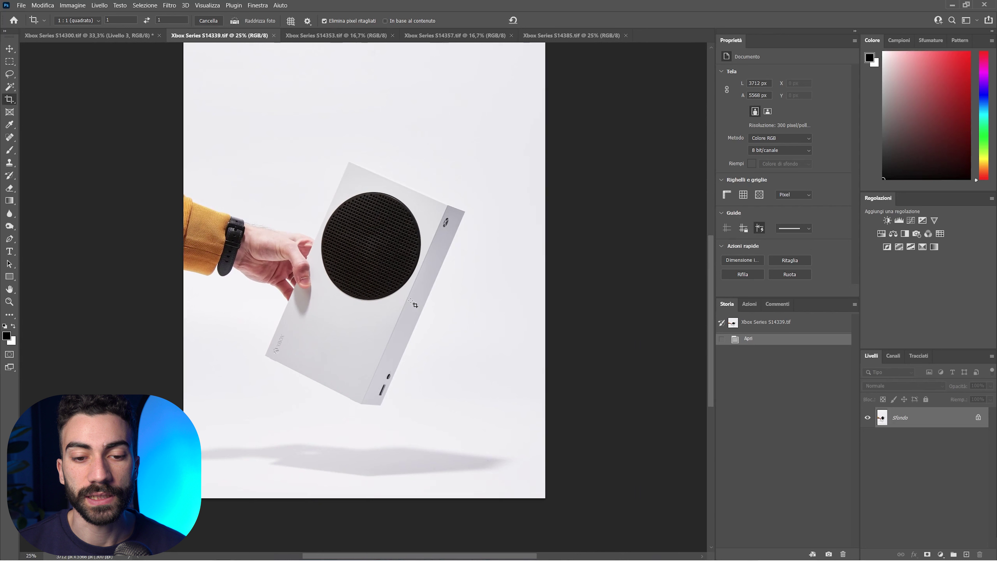
pyautogui.keyDown('alt'); pyautogui.scroll(1, 414, 307); pyautogui.keyUp('alt')
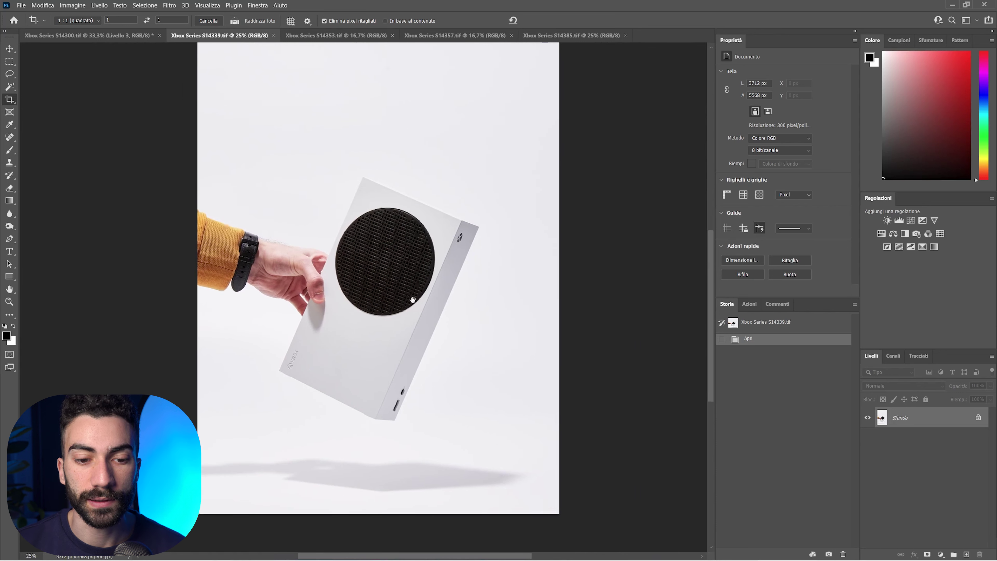
pyautogui.keyDown('alt'); pyautogui.scroll(-1, 414, 308); pyautogui.keyUp('alt')
pyautogui.keyDown('alt'); pyautogui.scroll(-2, 424, 219); pyautogui.keyUp('alt')
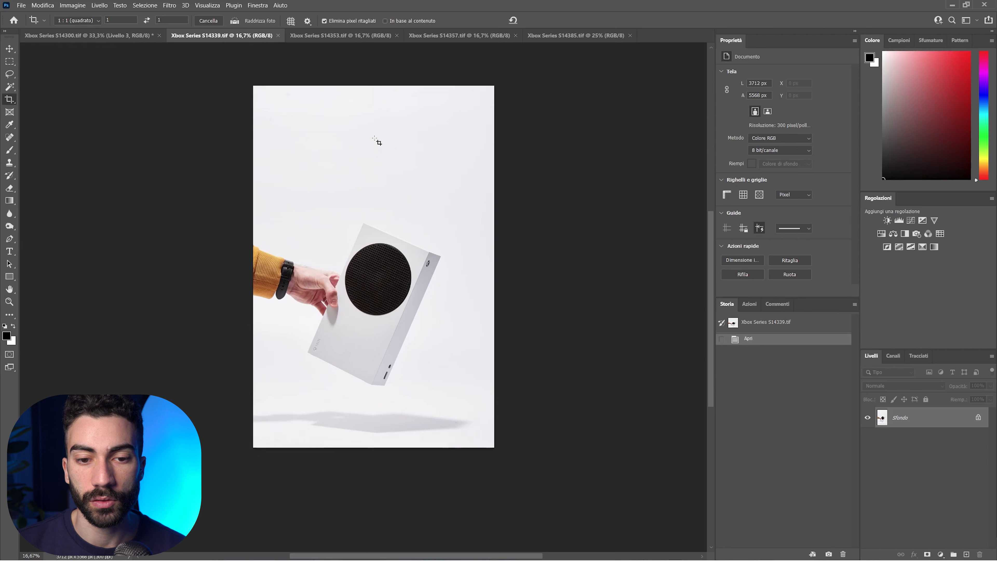
# Step: Try a square 1:1 crop frame, compare with controller photo S14353, then cancel the crop
pyautogui.click(322, 34)
pyautogui.click(240, 36)
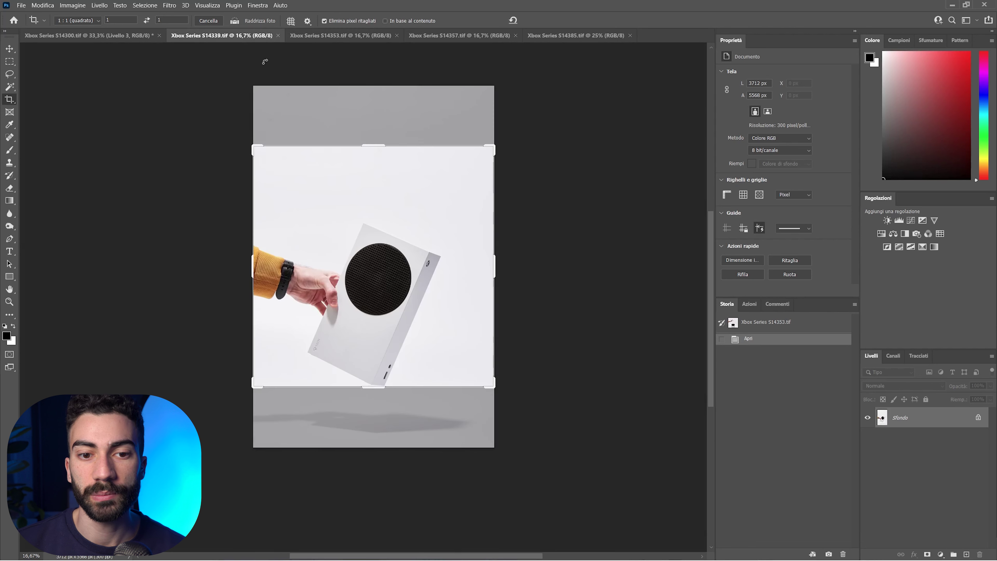
pyautogui.click(371, 36)
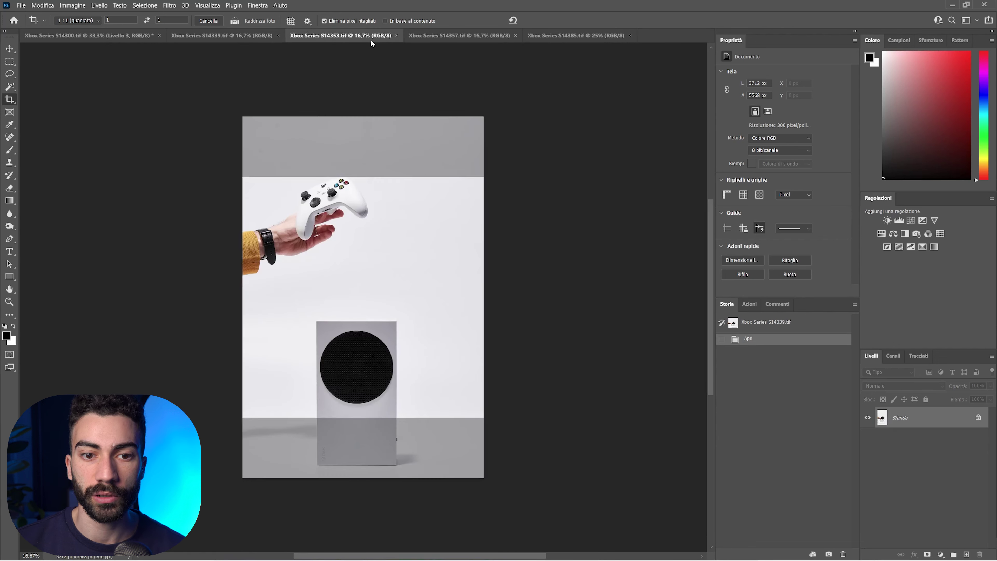
pyautogui.click(250, 35)
pyautogui.press('Escape')
pyautogui.press('s')
# Step: Clone clean surface at 20% opacity over the thumb and fingertips below the speaker
pyautogui.keyDown('alt'); pyautogui.click(417, 318); pyautogui.keyUp('alt')
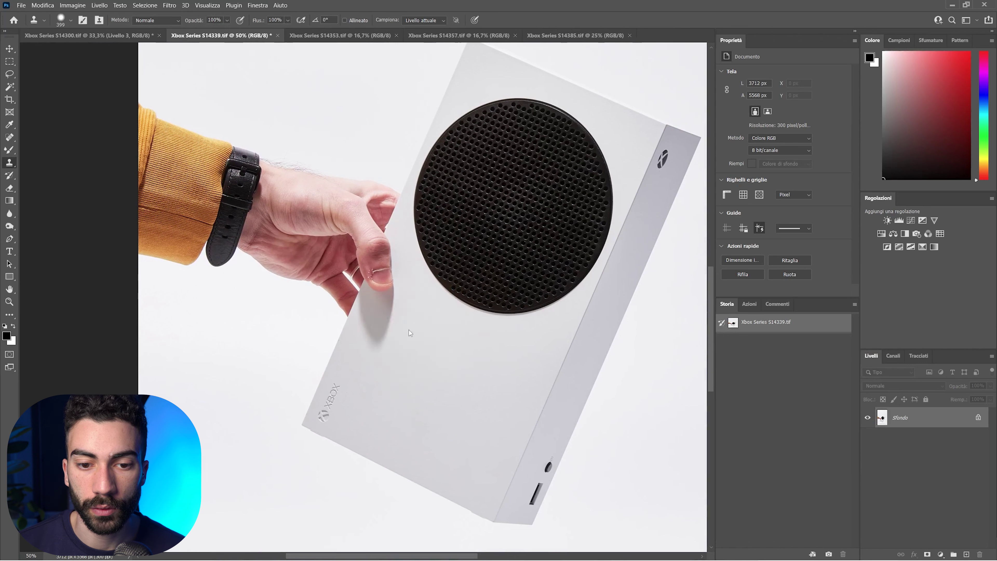
pyautogui.moveTo(411, 330)
pyautogui.mouseDown()
pyautogui.moveTo(399, 280)
pyautogui.moveTo(380, 280)
pyautogui.moveTo(373, 326)
pyautogui.moveTo(413, 360)
pyautogui.mouseUp()
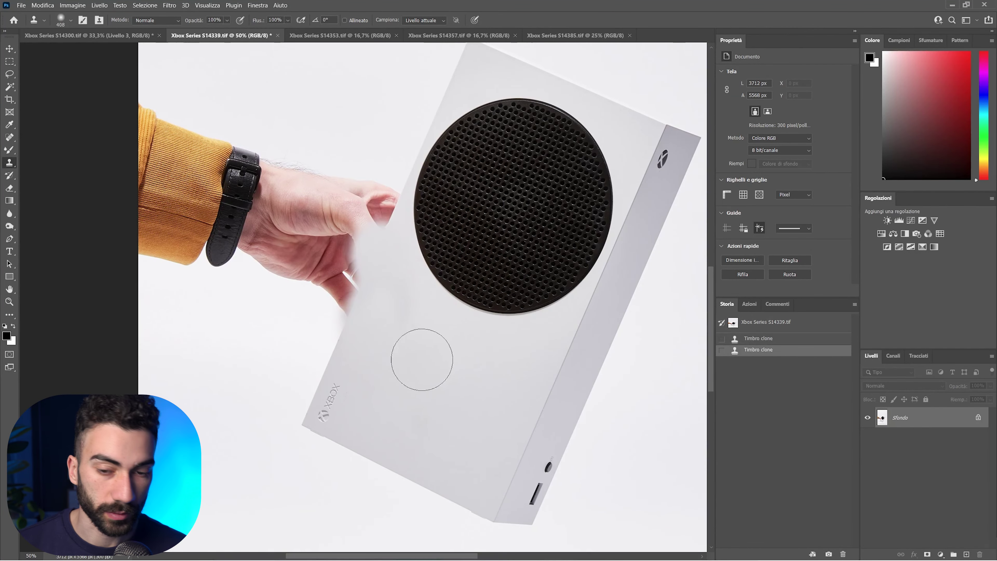
pyautogui.keyDown('alt'); pyautogui.click(418, 369); pyautogui.keyUp('alt')
pyautogui.press('2')
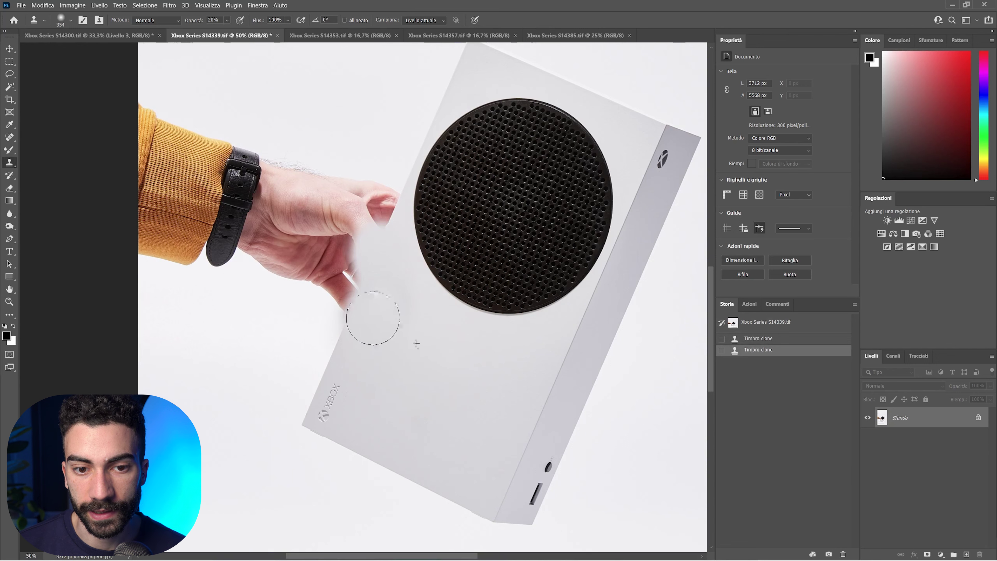
pyautogui.moveTo(374, 323); pyautogui.dragTo(422, 297)
pyautogui.moveTo(379, 248); pyautogui.dragTo(367, 277)
# Step: Zoom in on the console edge and begin a path at its lower-left corner
pyautogui.scroll(1, 426, 323)
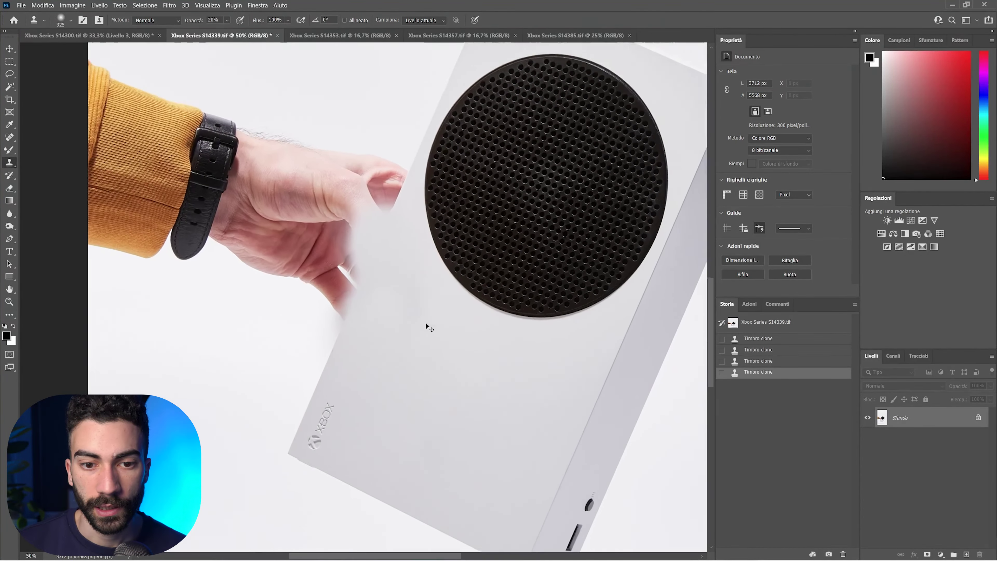
pyautogui.hscroll(-2, 491, 299)
pyautogui.scroll(-3, 507, 255)
pyautogui.hotkey('ctrl', '+')
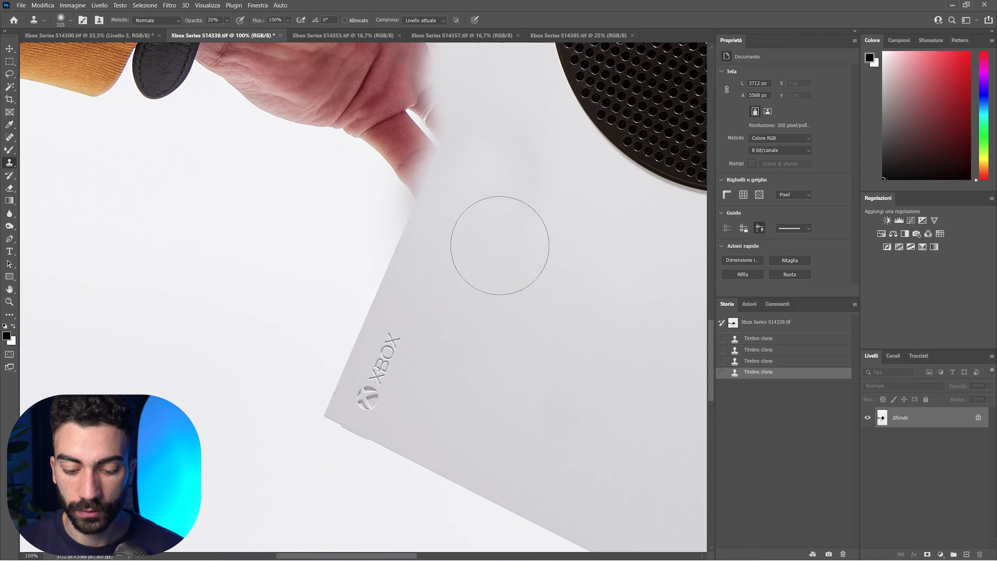
pyautogui.press('p')
pyautogui.click(324, 415)
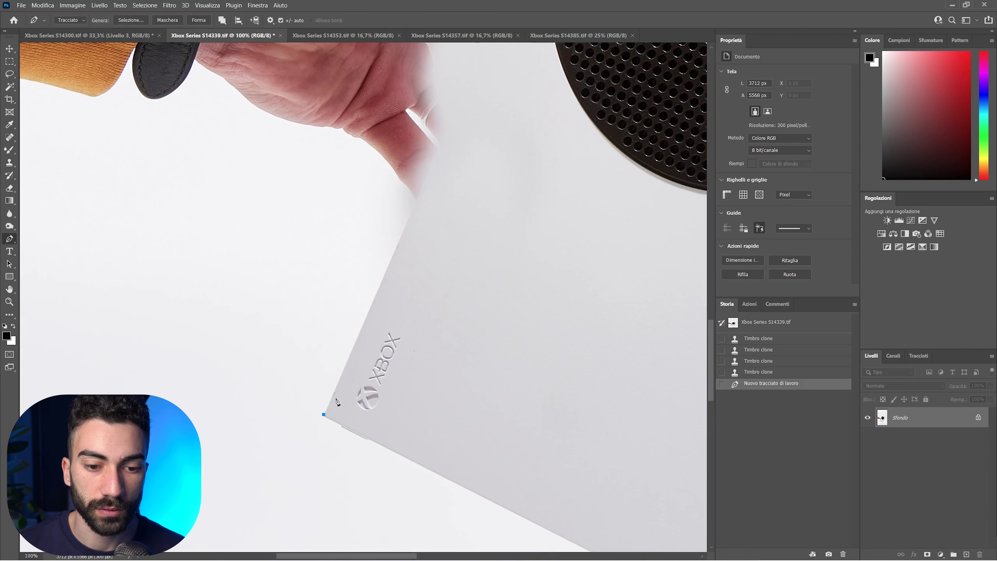
# Step: Trace the console outline through its top corner, top edge and side panel corner
pyautogui.hotkey('ctrl', '+')
pyautogui.moveTo(494, 233); pyautogui.dragTo(412, 357)
pyautogui.scroll(-2, 417, 325)
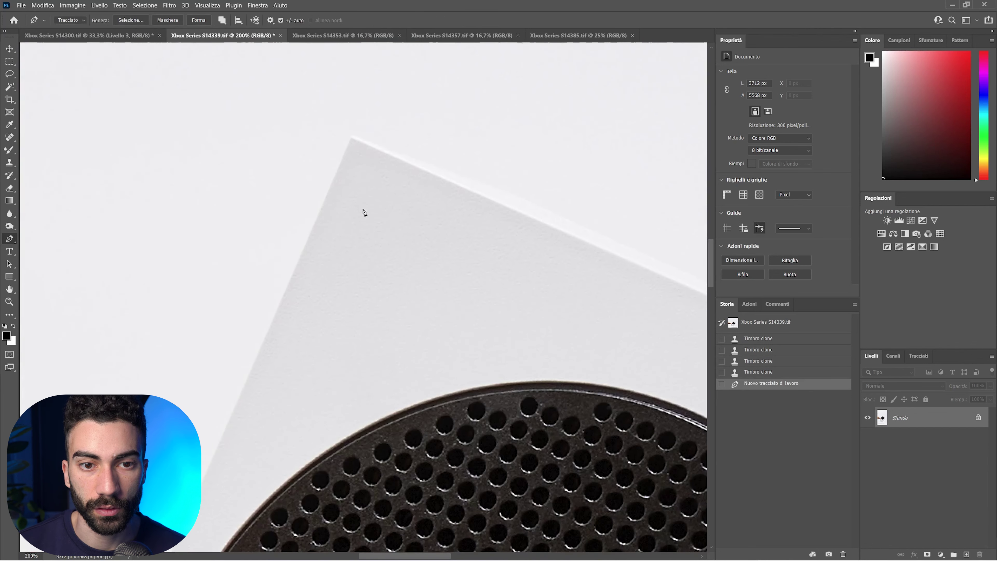
pyautogui.click(352, 136)
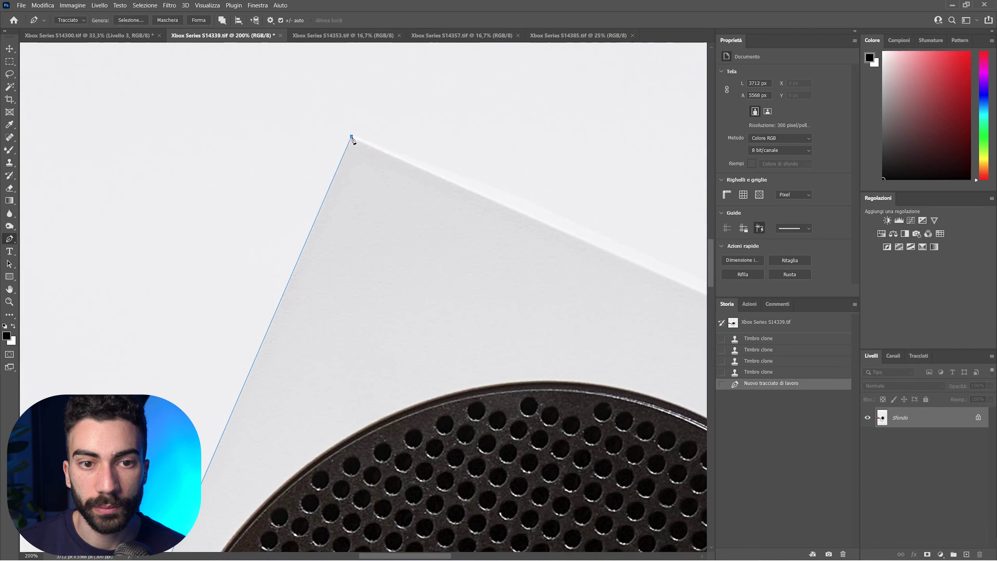
pyautogui.click(489, 190)
pyautogui.moveTo(491, 190); pyautogui.dragTo(266, 206)
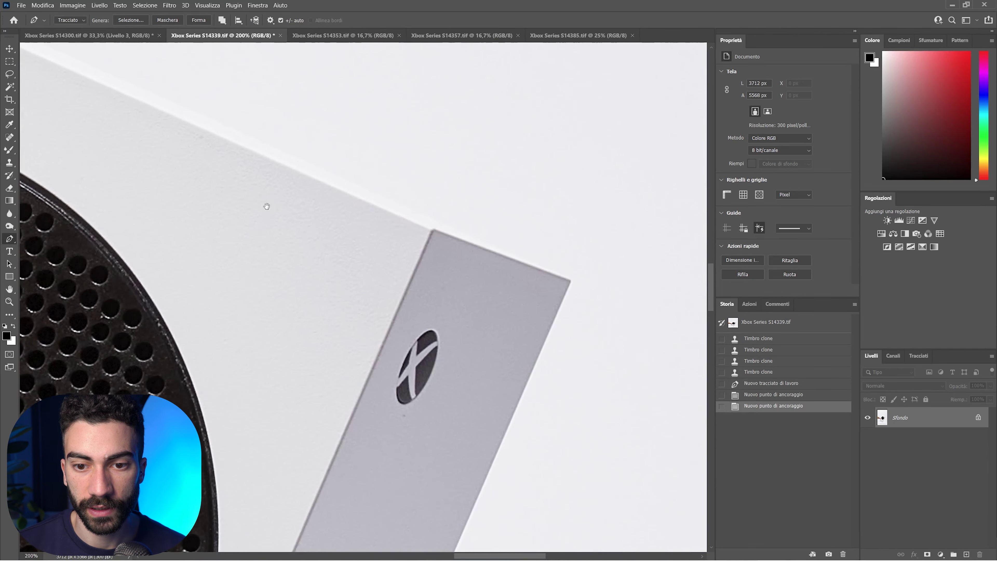
pyautogui.click(571, 280)
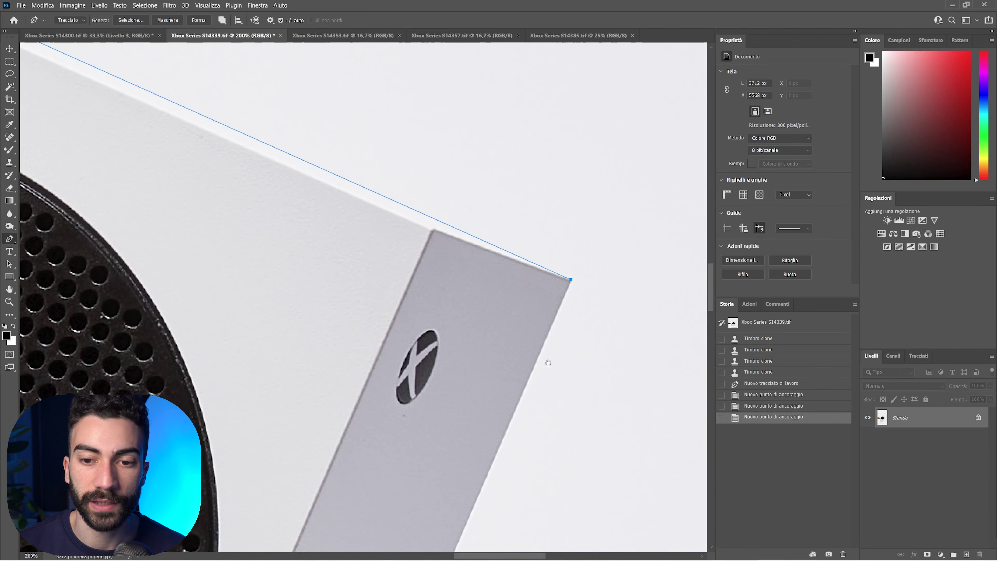
# Step: Close the outline along the bottom and copy the 1 px-feathered selection to Livello 1
pyautogui.moveTo(548, 363); pyautogui.dragTo(634, 145)
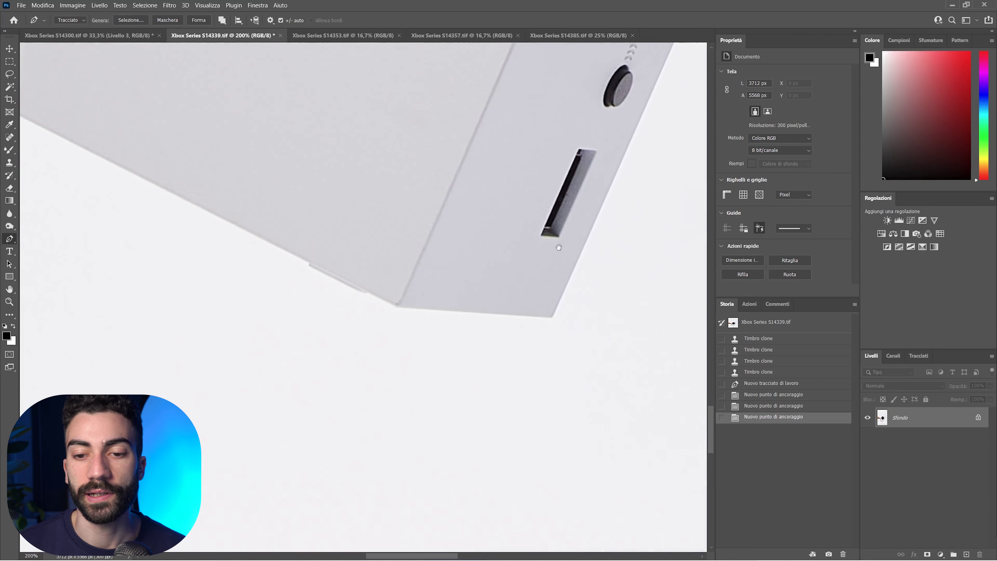
pyautogui.click(551, 317)
pyautogui.click(397, 306)
pyautogui.moveTo(404, 311); pyautogui.dragTo(440, 364)
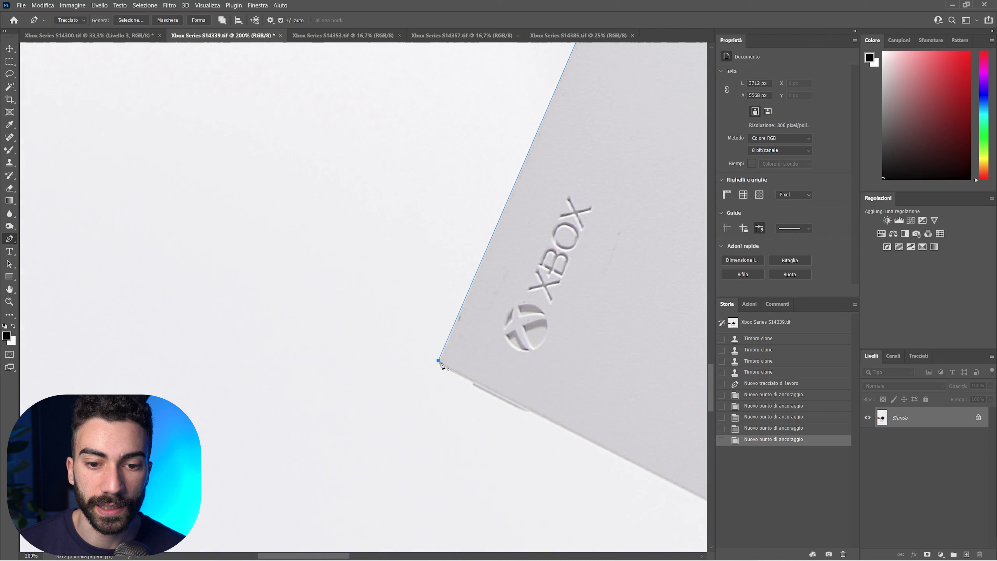
pyautogui.click(439, 362)
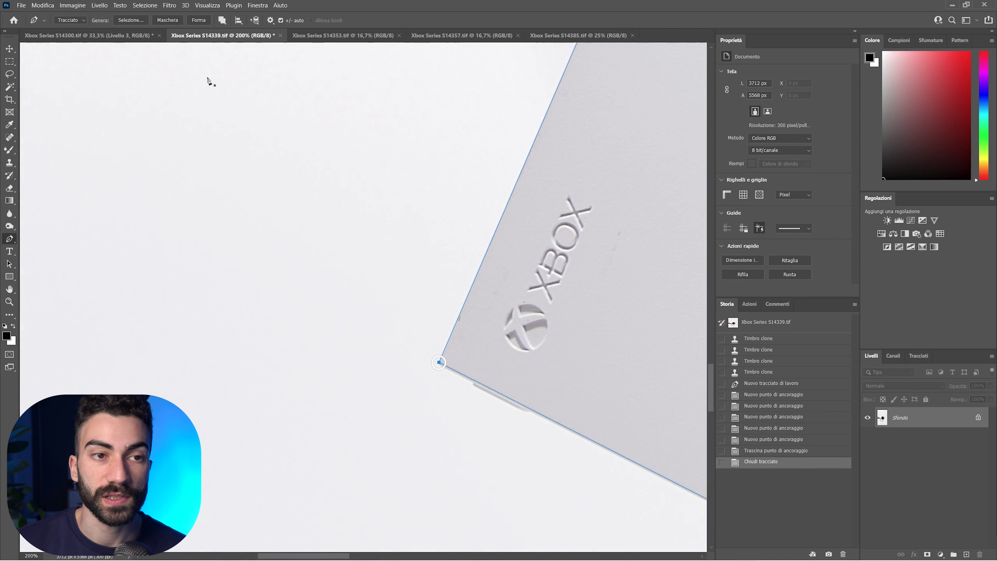
pyautogui.click(131, 20)
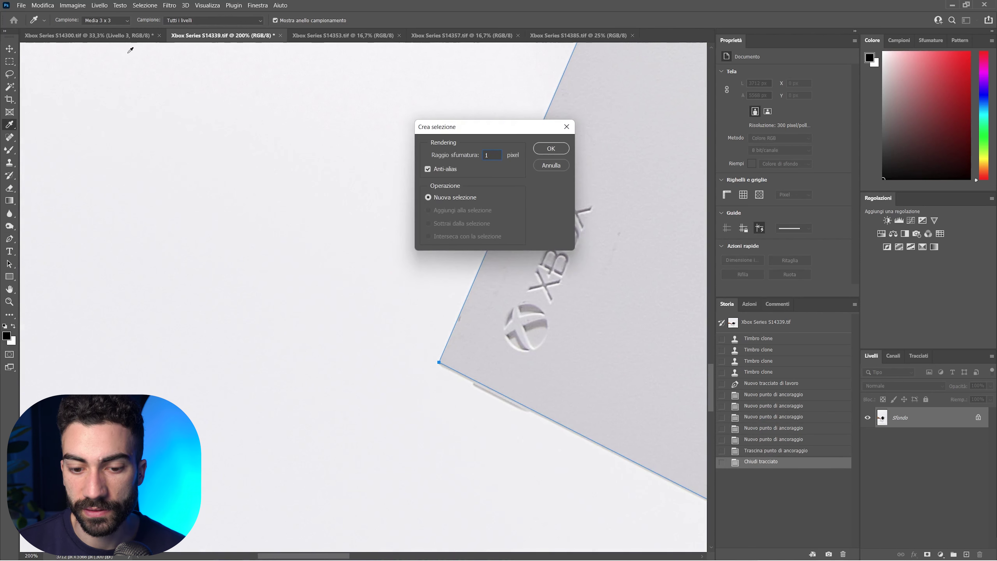
pyautogui.press('Return')
pyautogui.hotkey('ctrl', 'j')
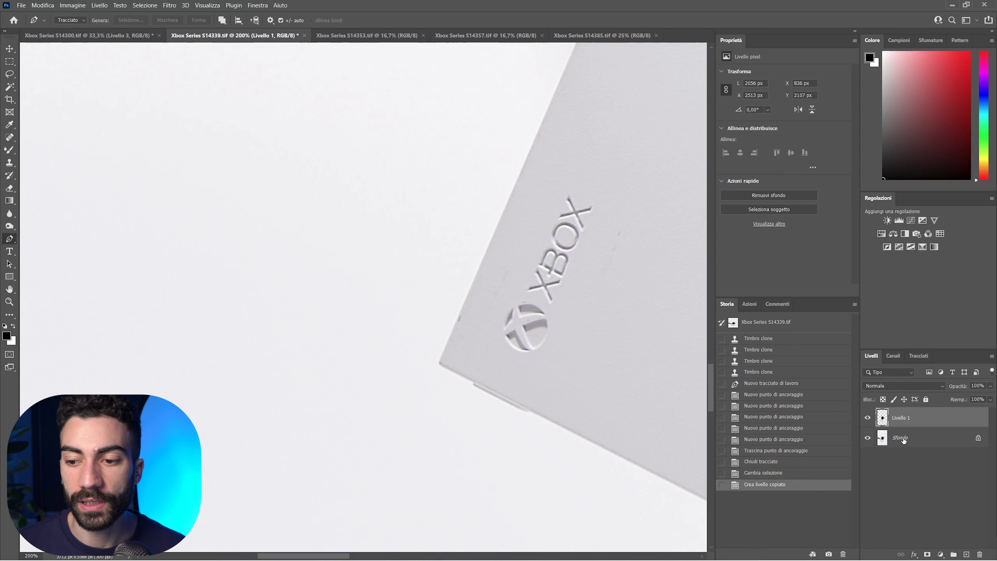
# Step: Start tracing the shadow outline from its left tip along the top edge
pyautogui.moveTo(569, 447); pyautogui.dragTo(403, 178)
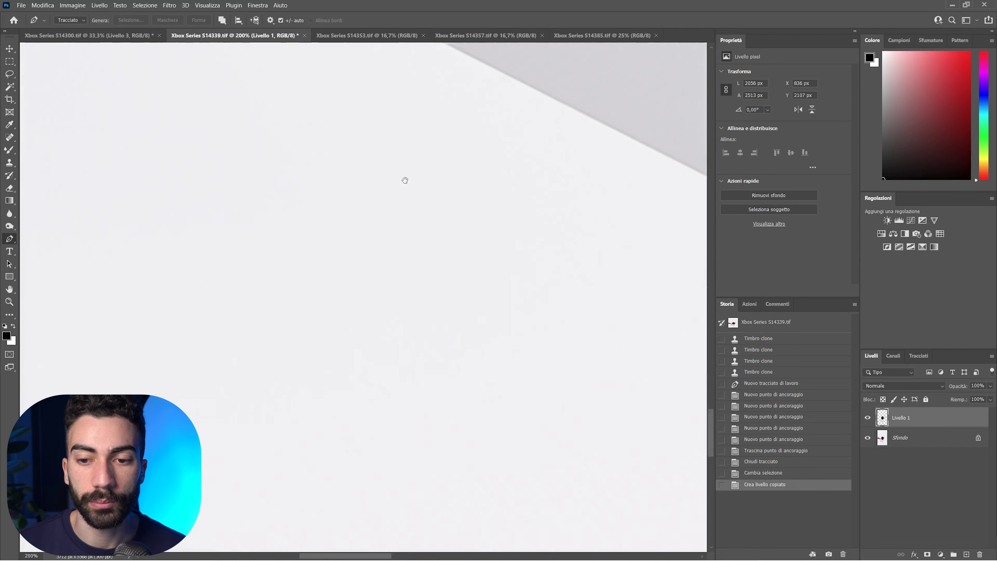
pyautogui.scroll(-1, 596, 118)
pyautogui.scroll(-1, 594, 117)
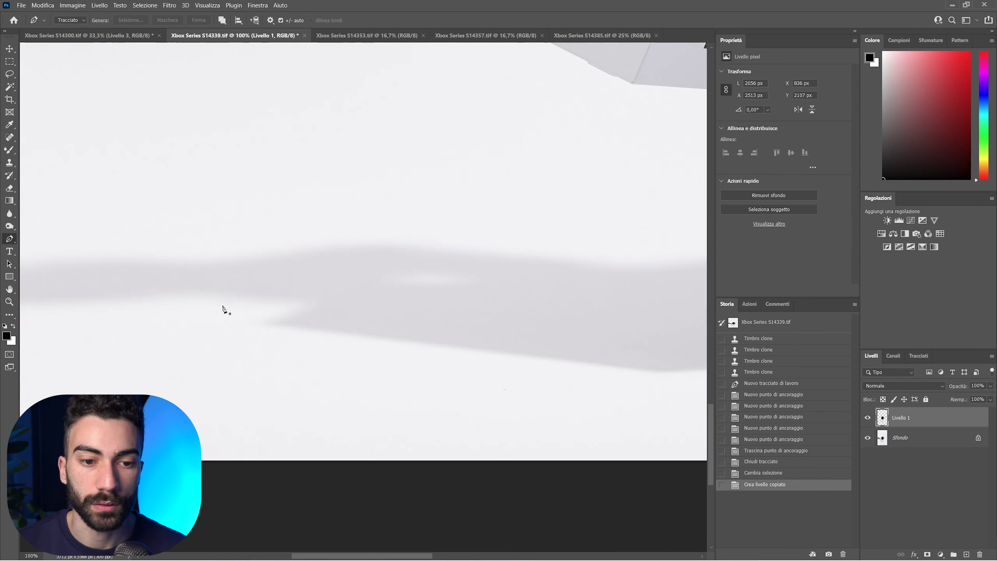
pyautogui.click(274, 325)
pyautogui.hscroll(5, 273, 323)
pyautogui.scroll(1, 255, 332)
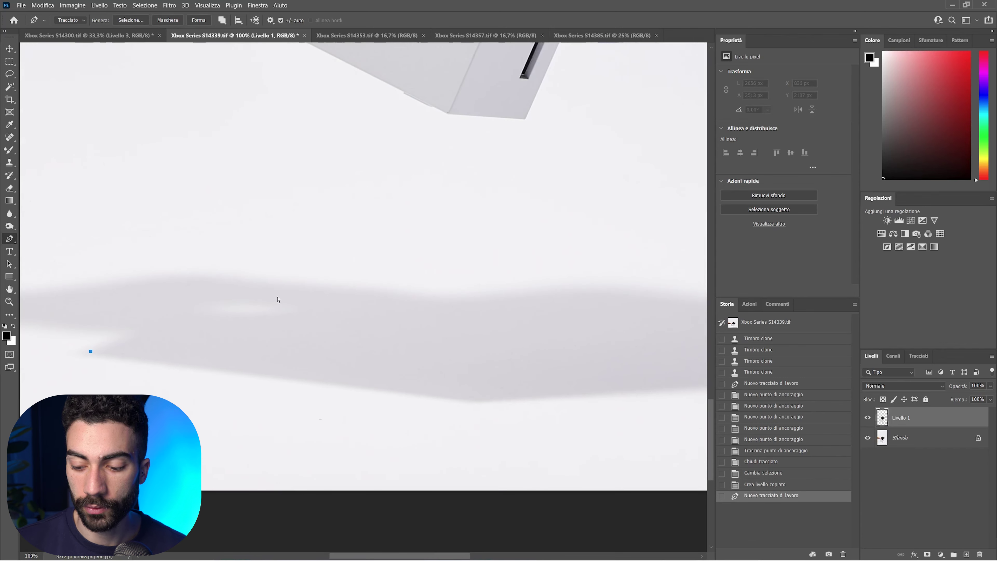
pyautogui.scroll(-1, 277, 299)
pyautogui.hscroll(2, 392, 288)
pyautogui.click(381, 308)
pyautogui.click(440, 303)
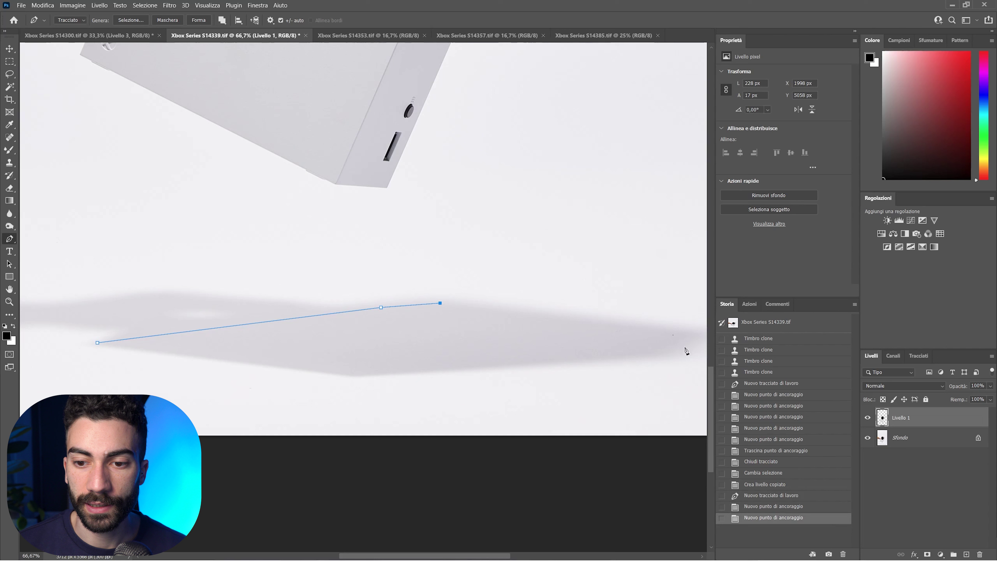
# Step: Close the shadow outline and copy its 1 px-feathered selection from Sfondo to Livello 2
pyautogui.click(691, 333)
pyautogui.click(668, 354)
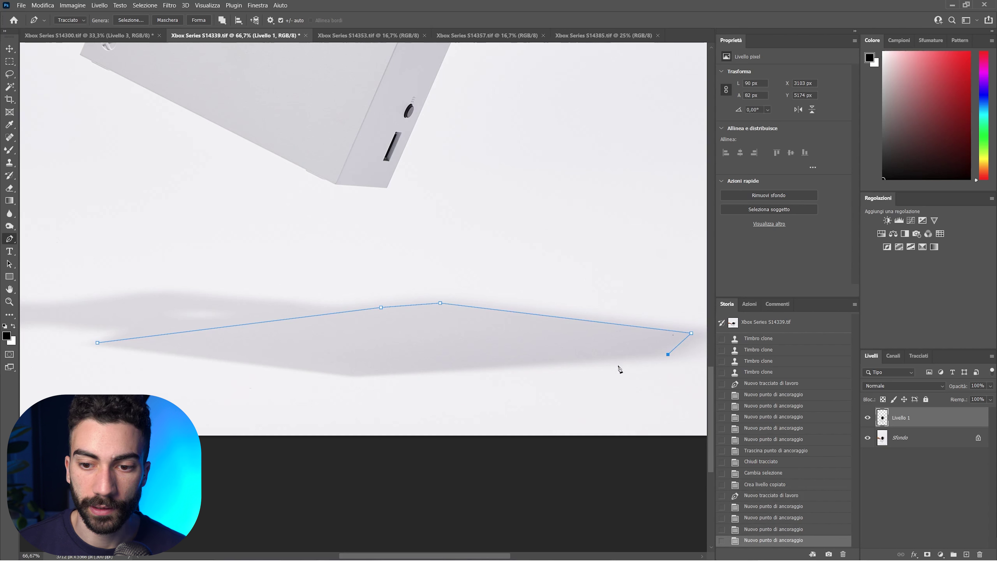
pyautogui.click(349, 376)
pyautogui.click(97, 343)
pyautogui.click(142, 23)
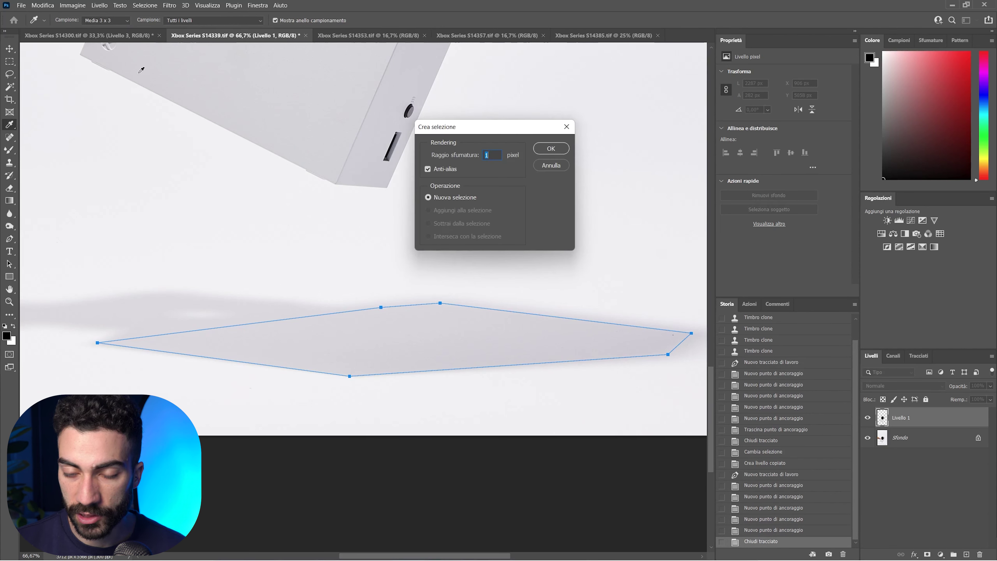
pyautogui.press('Return')
pyautogui.click(911, 440)
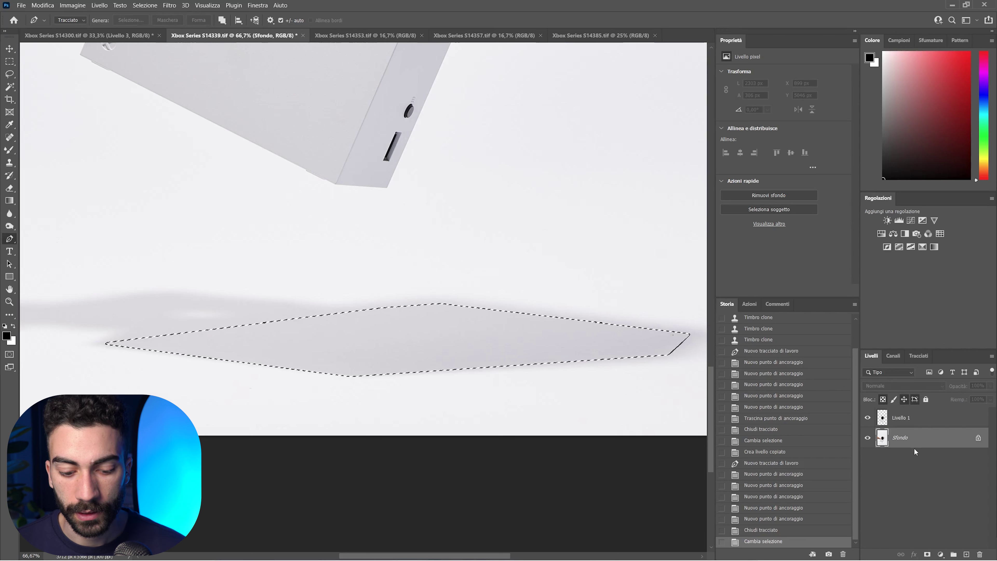
pyautogui.hotkey('ctrl', 'j')
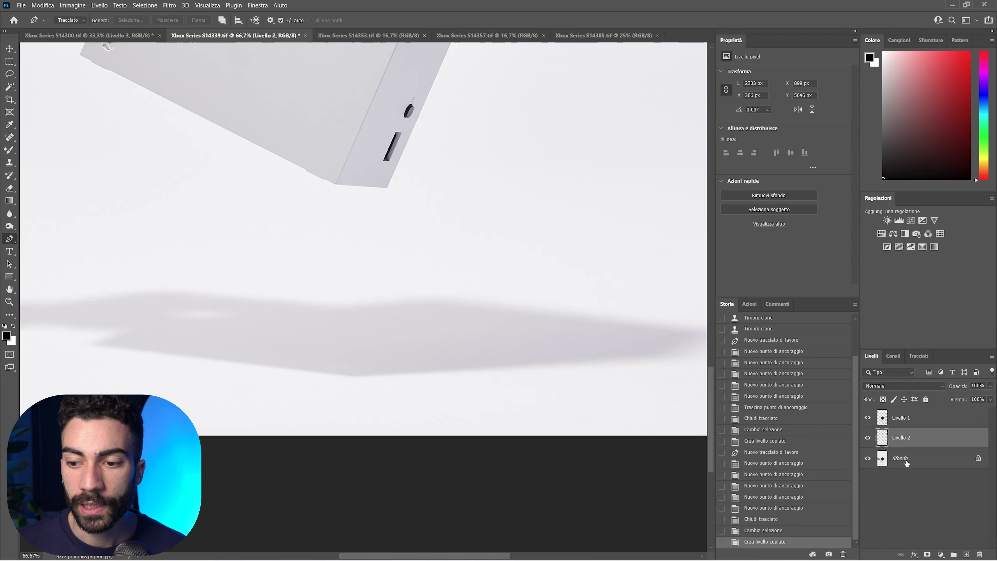
# Step: Add a white (ffffff) solid colour fill layer above Sfondo and view the whole image
pyautogui.click(904, 460)
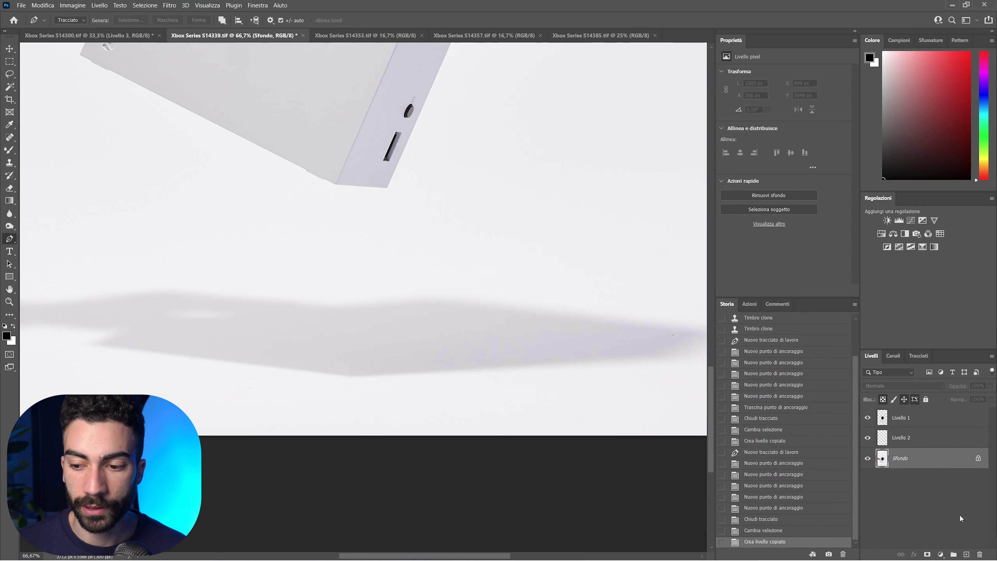
pyautogui.click(942, 554)
pyautogui.click(903, 385)
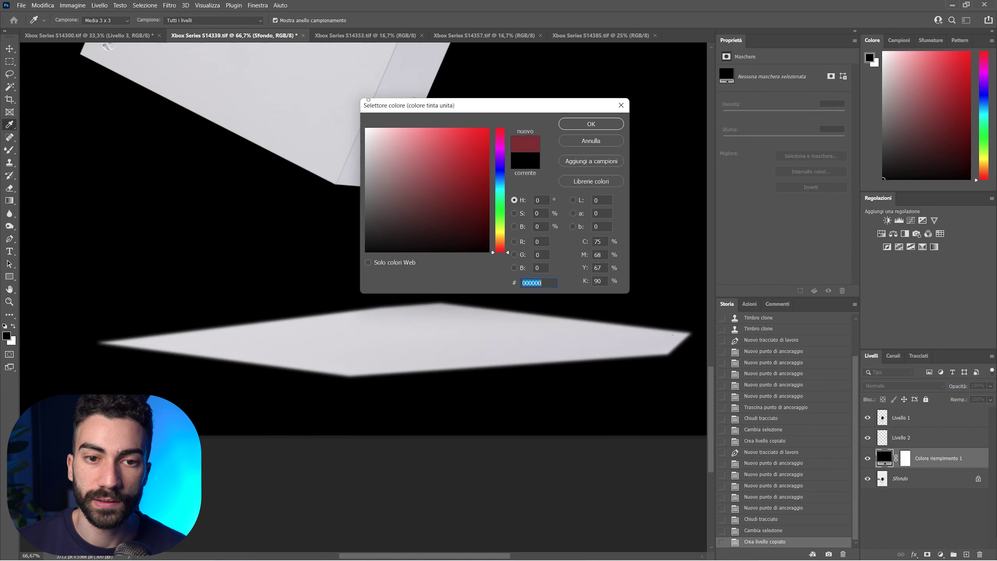
pyautogui.write('ffffff')
pyautogui.press('Return')
pyautogui.hotkey('ctrl', '0')
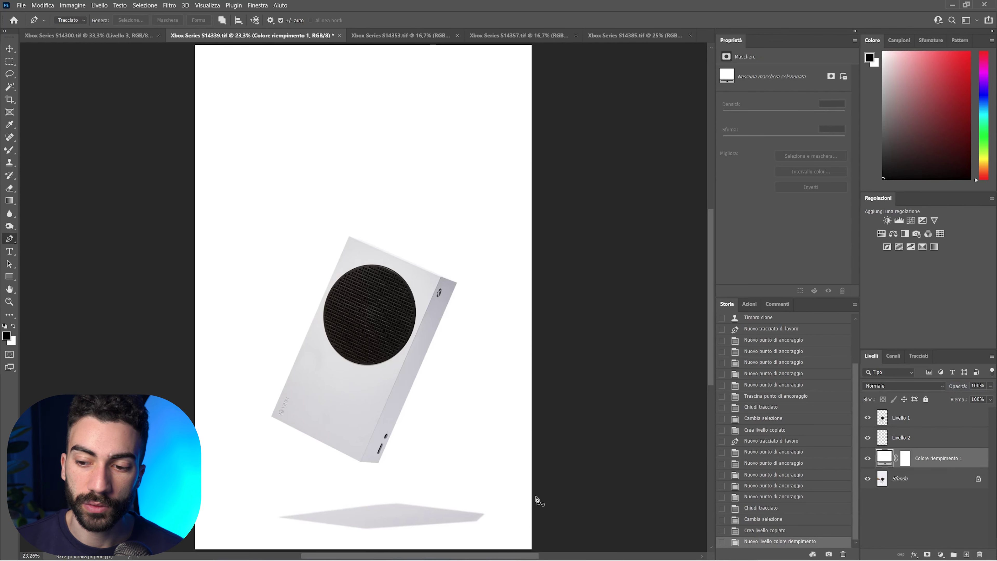
# Step: Crop the canvas to a square enclosing the console and the shadow below it
pyautogui.press('c')
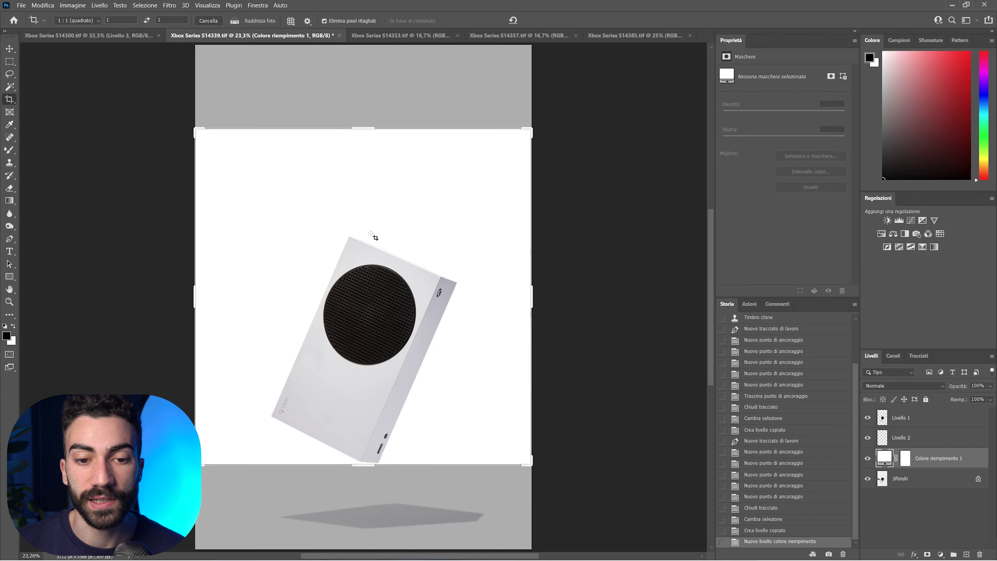
pyautogui.click(373, 322)
pyautogui.moveTo(369, 125); pyautogui.dragTo(369, 59)
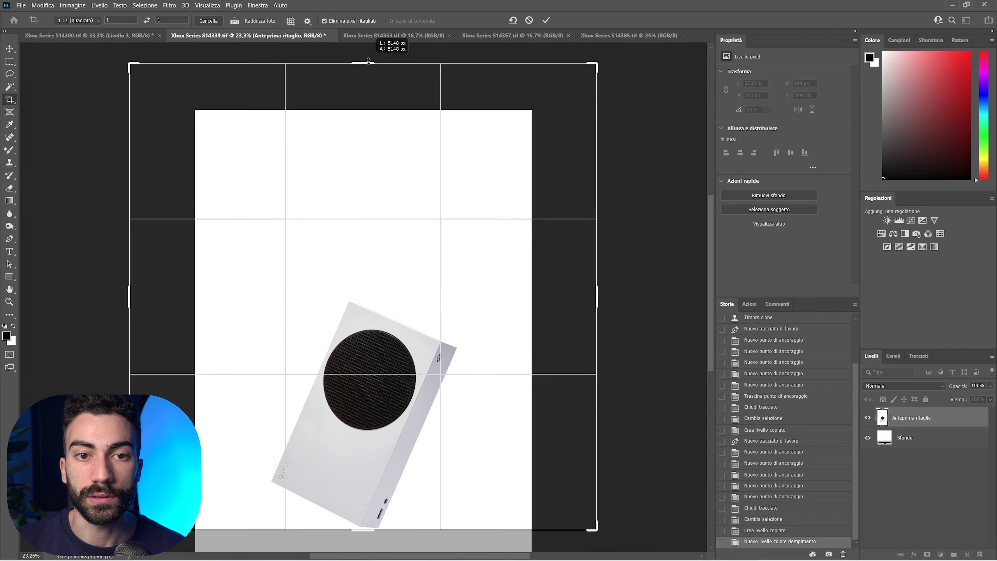
pyautogui.moveTo(371, 508); pyautogui.dragTo(330, 466)
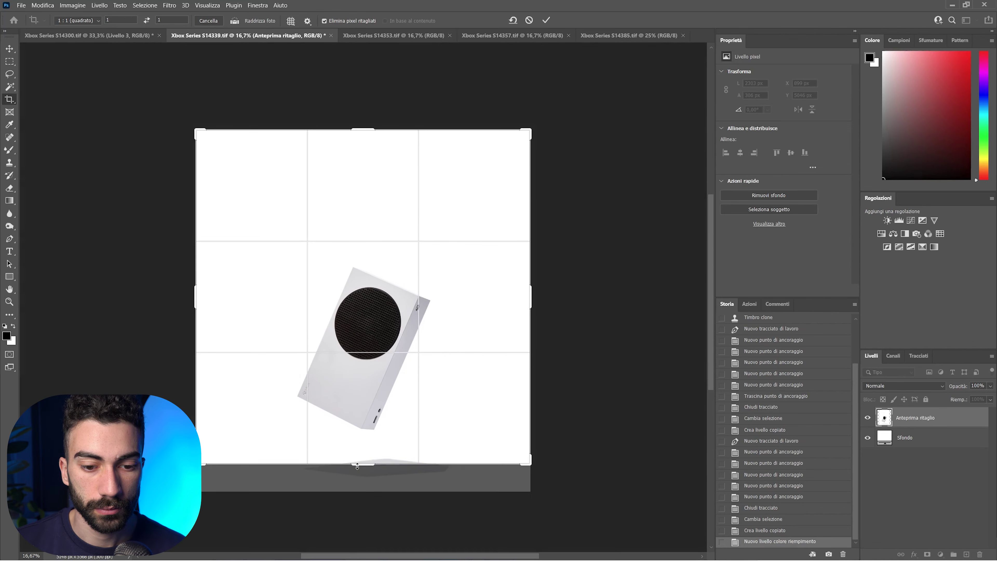
pyautogui.moveTo(356, 465); pyautogui.dragTo(359, 479)
pyautogui.press('Return')
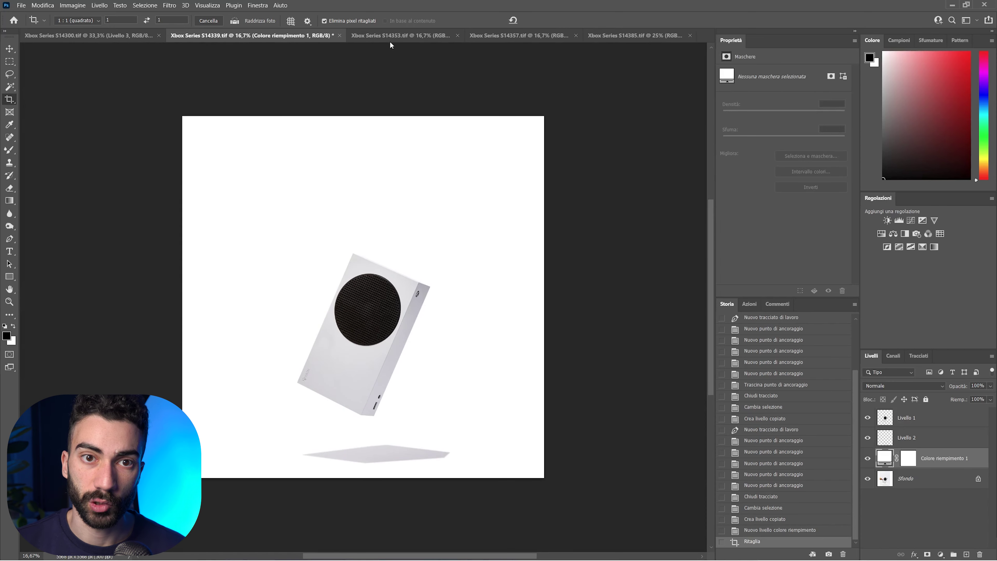
# Step: Switch to the controller photo Xbox Series S14353.tif and cancel its pending crop
pyautogui.click(395, 36)
pyautogui.press('Escape')
pyautogui.press('p')
pyautogui.scroll(10, 346, 199)
# Step: Place both controller layers on top and move them together up and right
pyautogui.scroll(3, 345, 199)
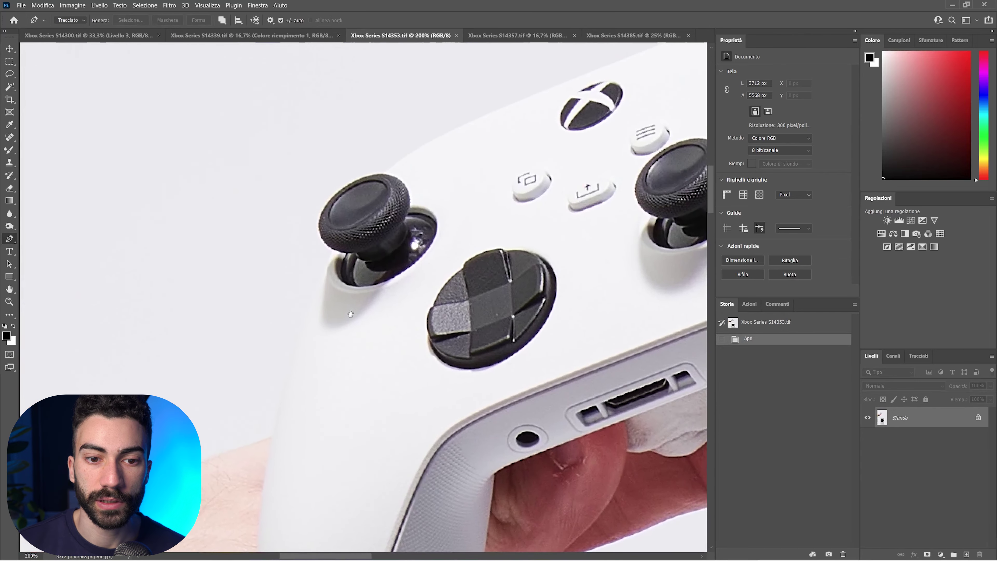
pyautogui.scroll(2, 346, 198)
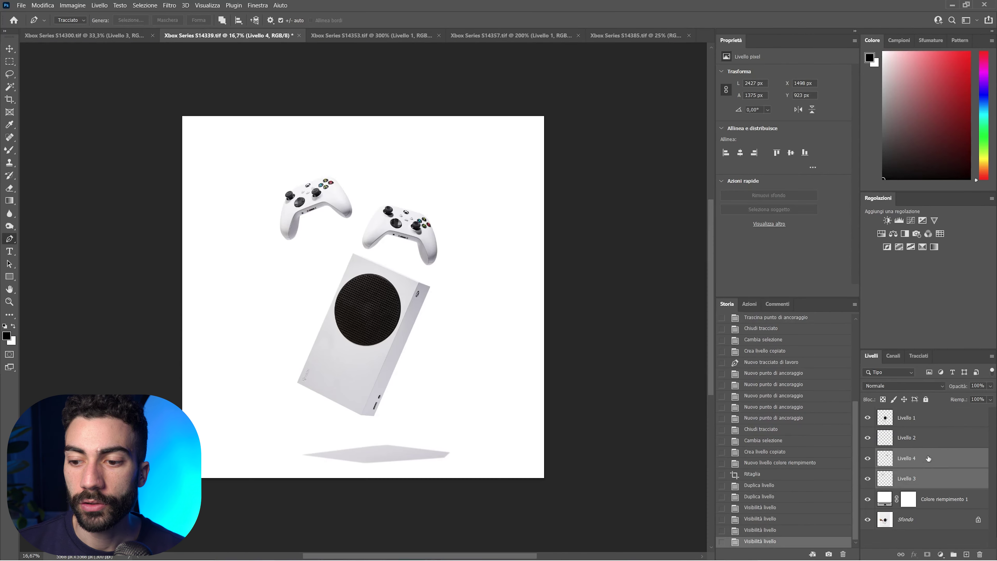
pyautogui.moveTo(926, 465); pyautogui.dragTo(927, 413)
pyautogui.hotkey('ctrl', 't')
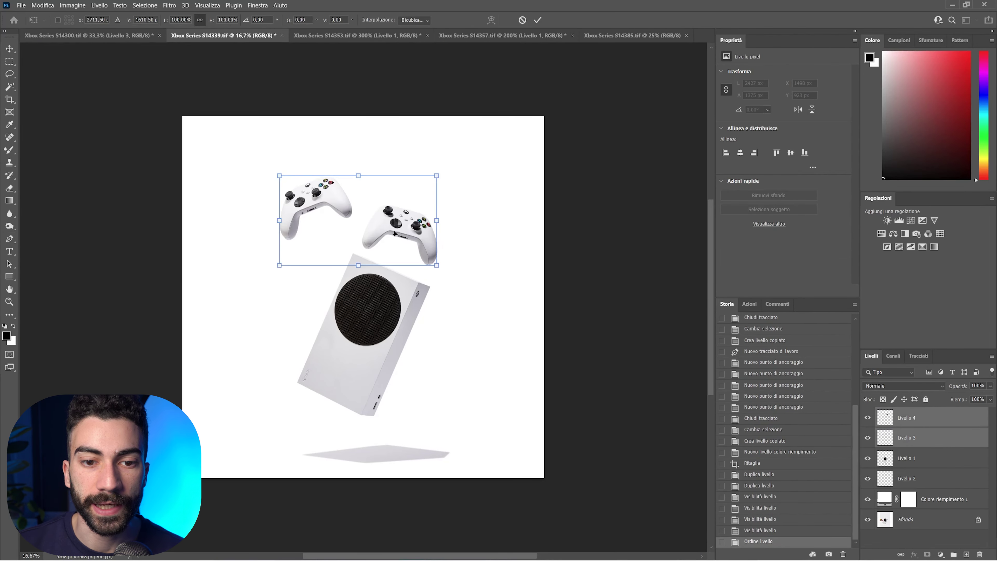
pyautogui.moveTo(395, 235); pyautogui.dragTo(413, 222)
pyautogui.press('Return')
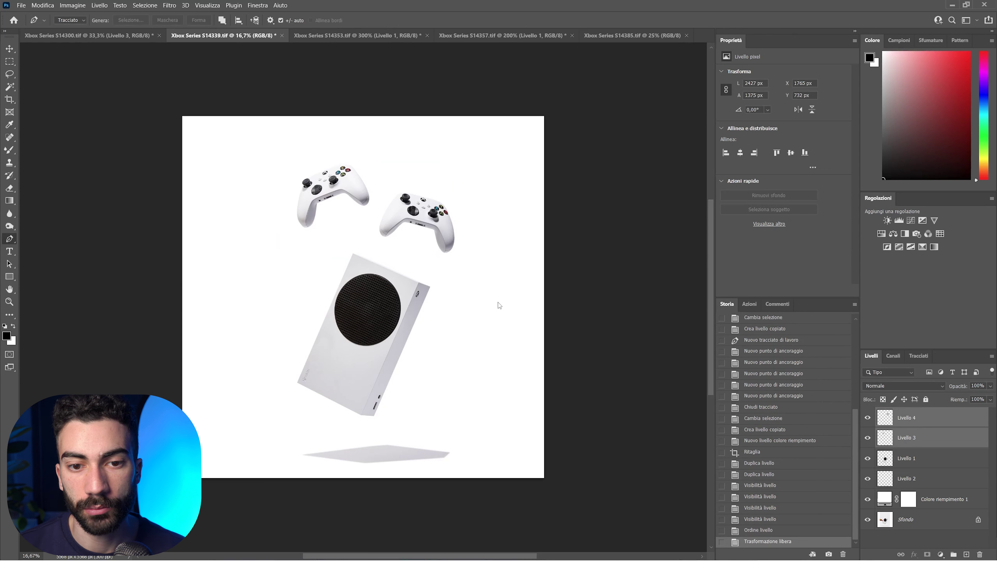
# Step: Reposition the right controller, Livello 4, with a free transform
pyautogui.keyDown('ctrl'); pyautogui.click(893, 418); pyautogui.keyUp('ctrl')
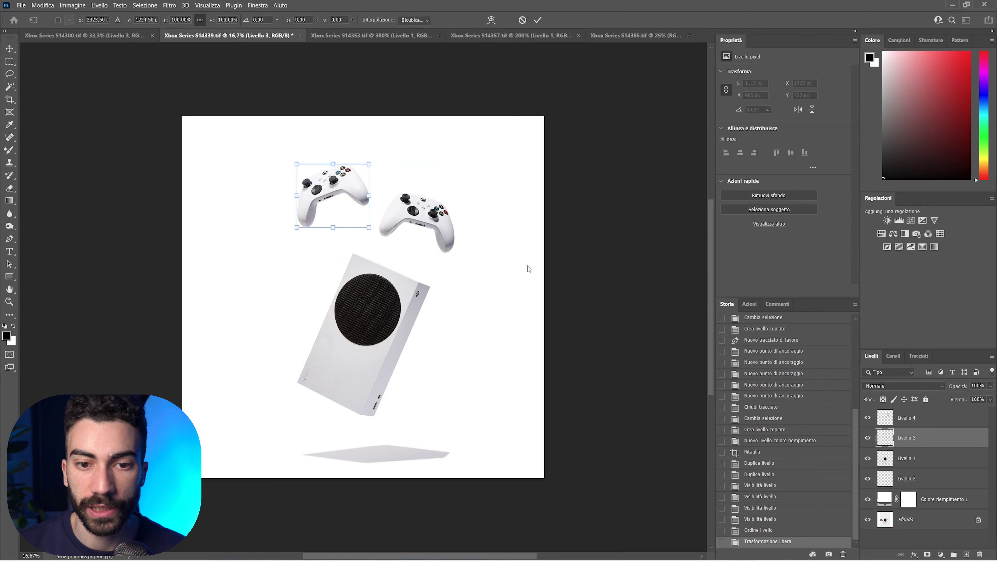
pyautogui.click(899, 417)
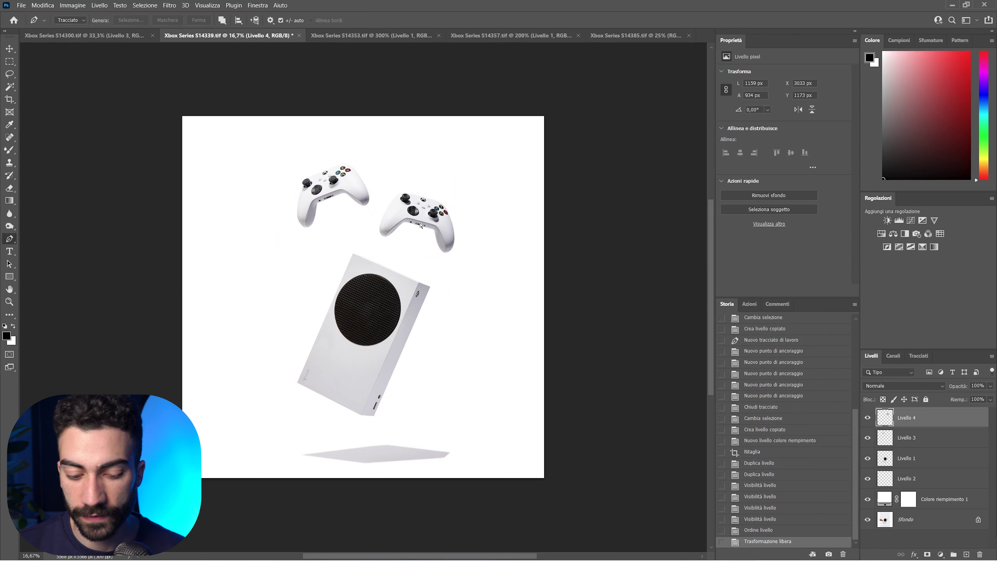
pyautogui.hotkey('ctrl', 't')
pyautogui.moveTo(420, 225)
pyautogui.mouseDown()
pyautogui.moveTo(433, 232)
pyautogui.moveTo(436, 223)
pyautogui.mouseUp()
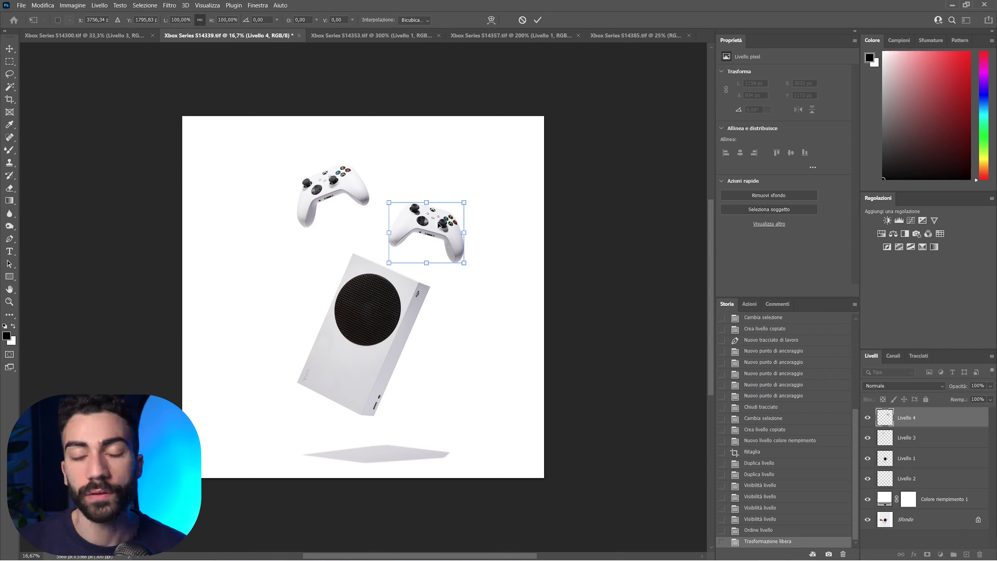
pyautogui.moveTo(430, 215); pyautogui.dragTo(435, 212)
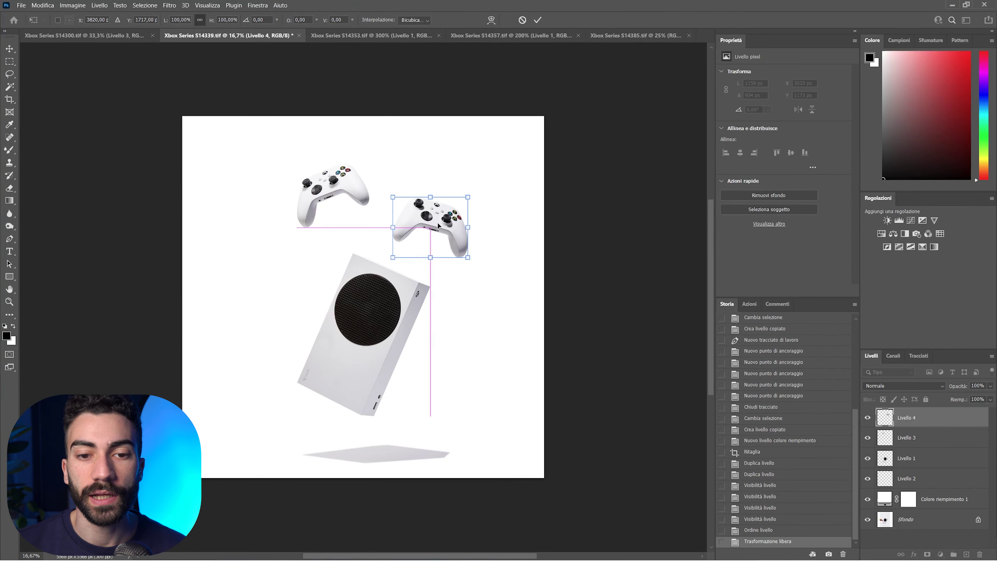
pyautogui.press('Return')
pyautogui.press('p')
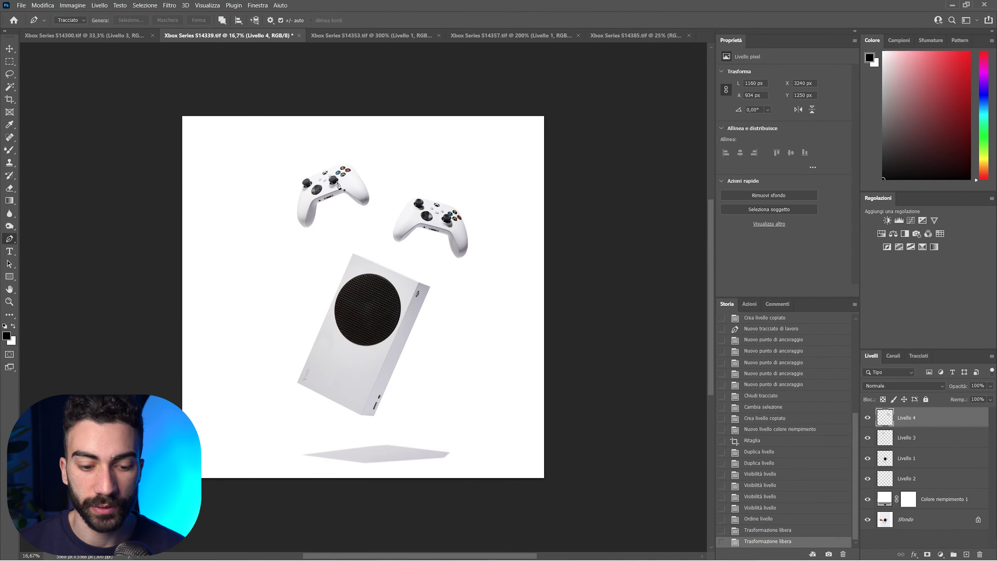
# Step: Fine-tune both controllers' positions above the console with the Move tool
pyautogui.press('v')
pyautogui.moveTo(337, 184); pyautogui.dragTo(339, 242)
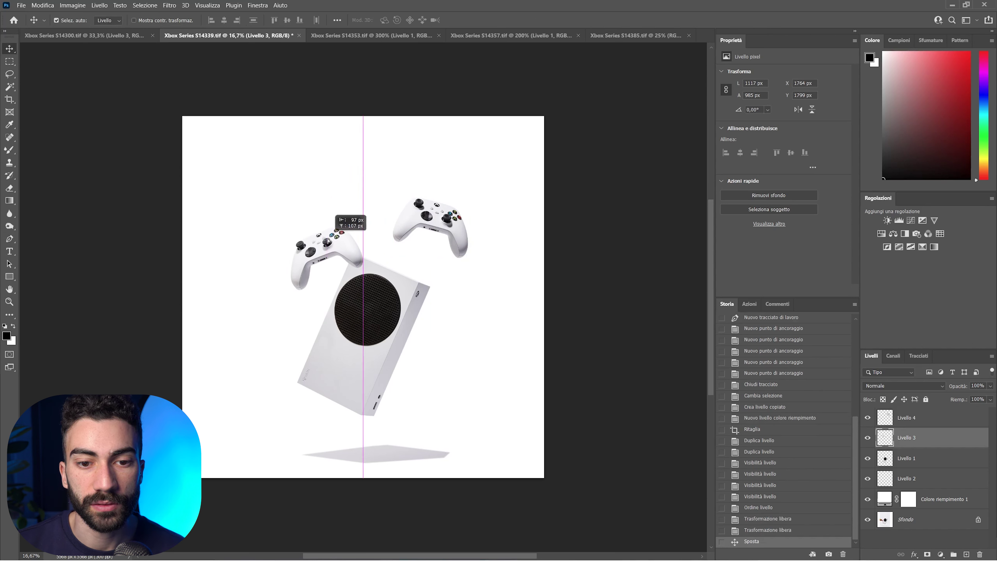
pyautogui.moveTo(339, 243)
pyautogui.mouseDown()
pyautogui.moveTo(341, 172)
pyautogui.moveTo(320, 310)
pyautogui.moveTo(348, 220)
pyautogui.mouseUp()
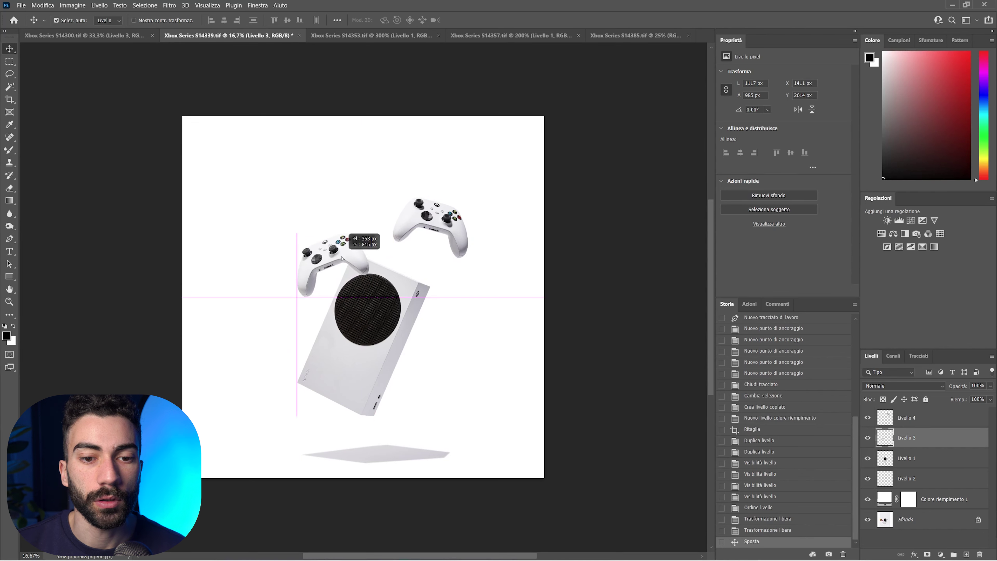
pyautogui.moveTo(419, 234); pyautogui.dragTo(411, 241)
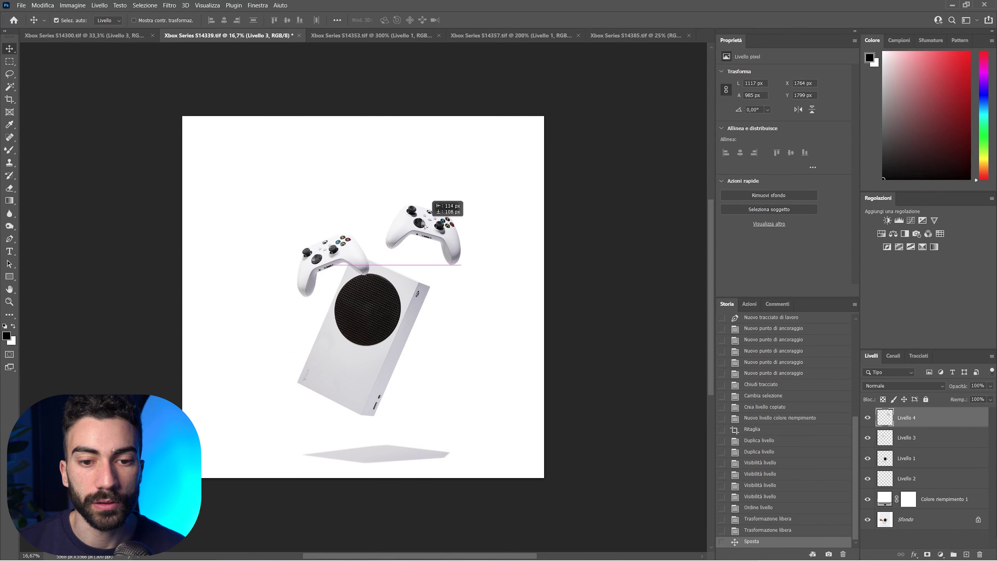
pyautogui.moveTo(335, 257); pyautogui.dragTo(340, 228)
pyautogui.moveTo(447, 223); pyautogui.dragTo(443, 212)
pyautogui.moveTo(351, 220)
pyautogui.mouseDown()
pyautogui.moveTo(365, 242)
pyautogui.moveTo(347, 242)
pyautogui.mouseUp()
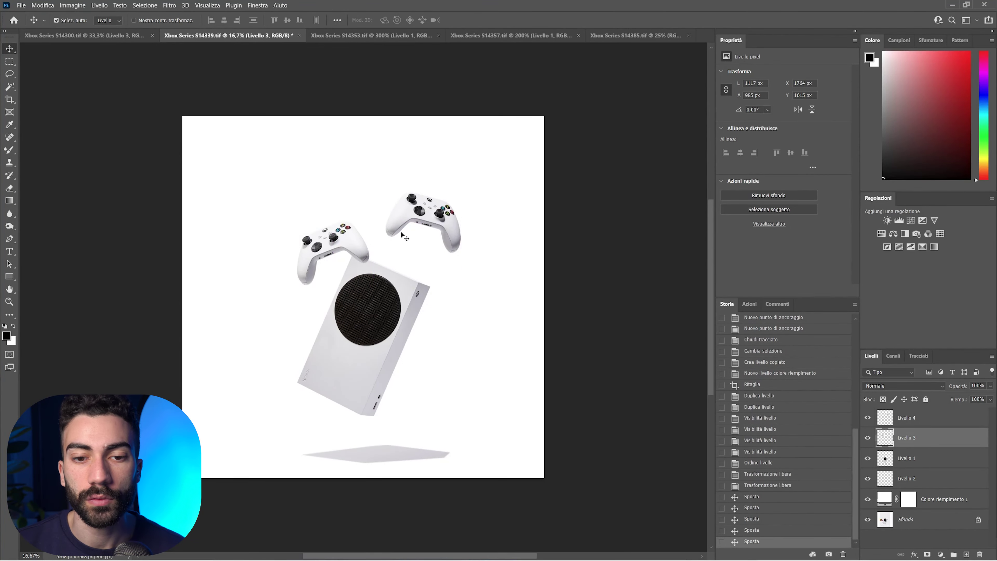
pyautogui.click(426, 218)
pyautogui.click(327, 239)
# Step: Tighten the square crop from the top-left and shift the image within it
pyautogui.press('c')
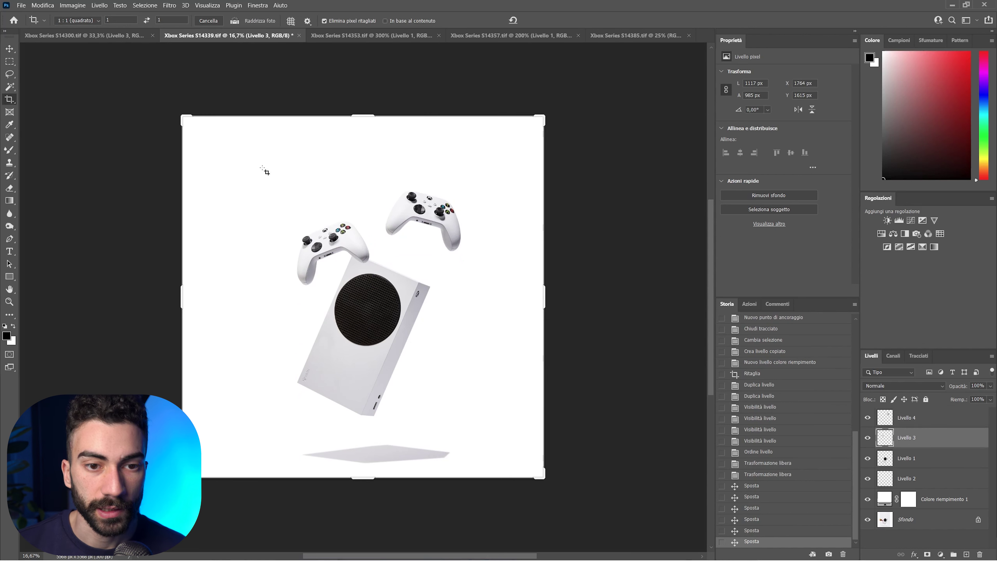
pyautogui.moveTo(195, 124); pyautogui.dragTo(232, 167)
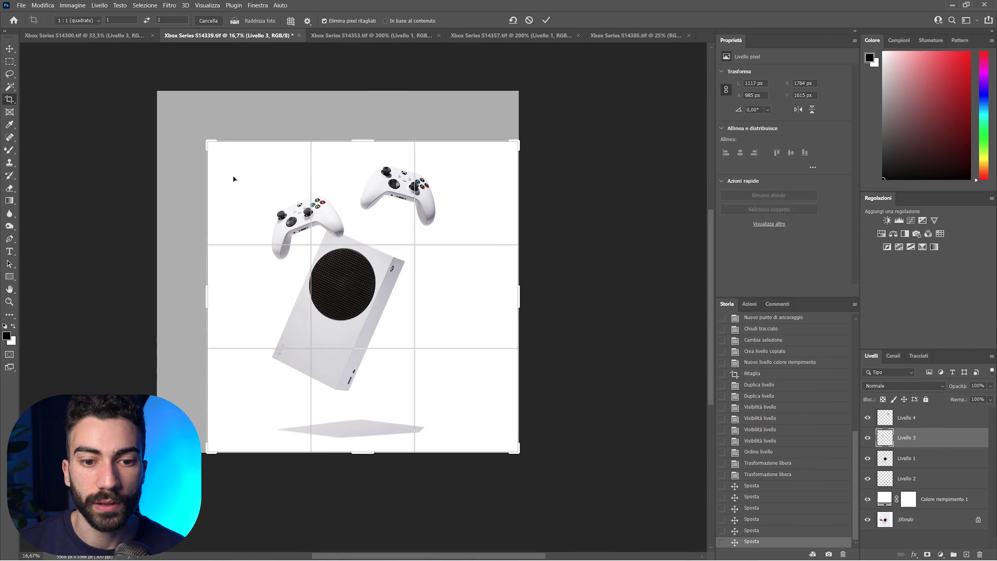
pyautogui.moveTo(388, 267); pyautogui.dragTo(397, 268)
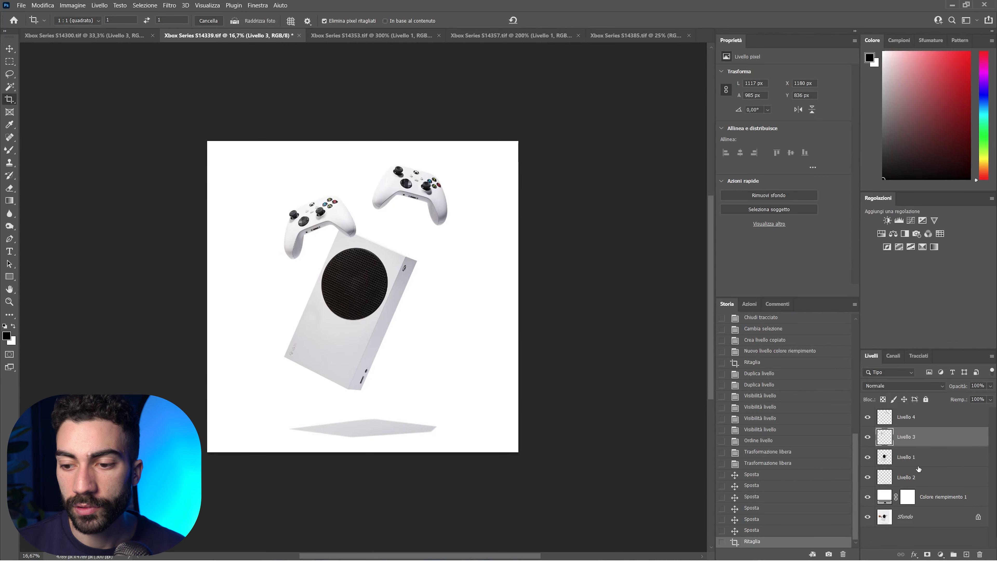
# Step: Raise the shadow layer Livello 2 toward the console and narrow it to about 92%
pyautogui.click(917, 478)
pyautogui.hotkey('ctrl', 't')
pyautogui.moveTo(374, 422); pyautogui.dragTo(375, 408)
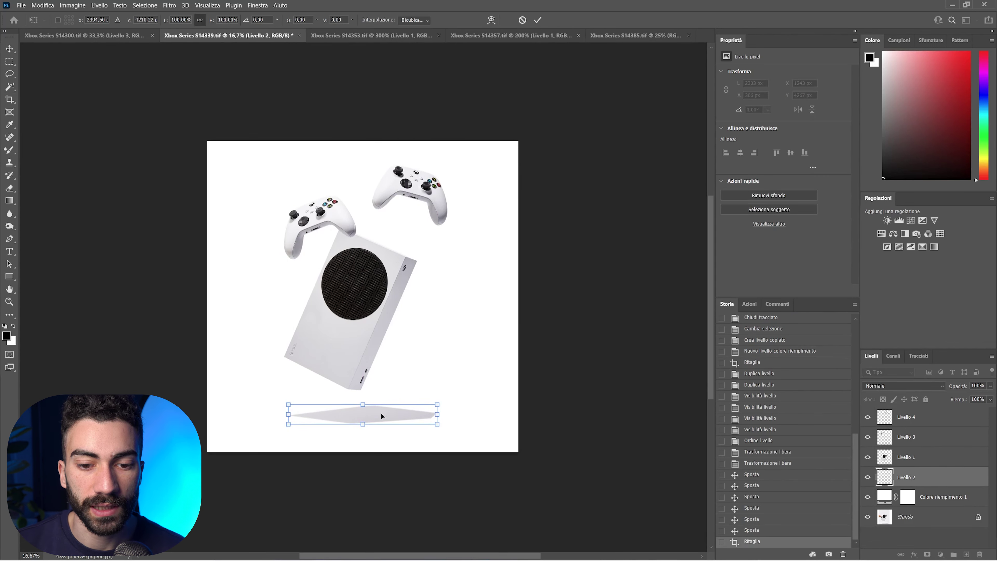
pyautogui.moveTo(437, 415); pyautogui.dragTo(426, 412)
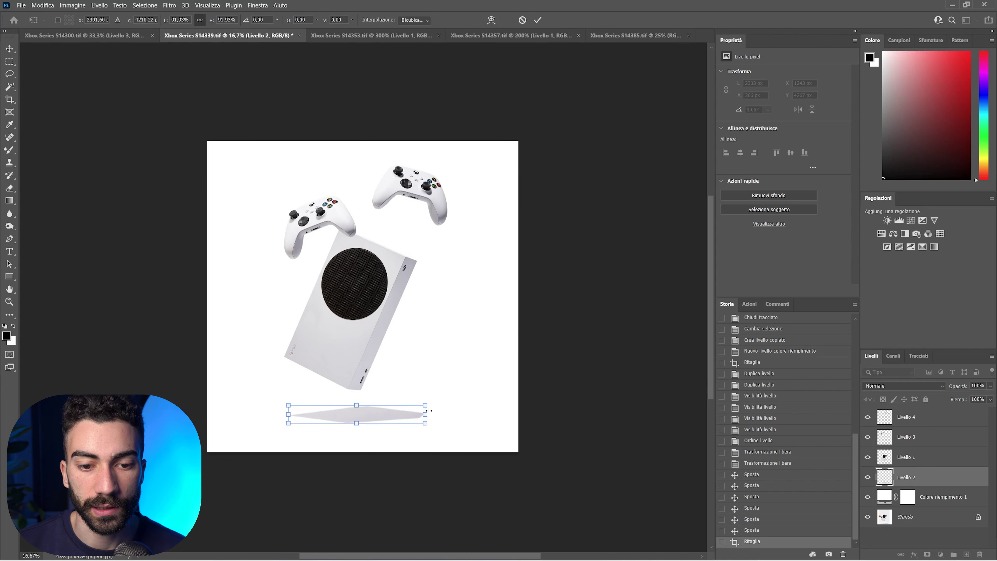
pyautogui.press('Return')
# Step: Expand the crop to a 4771 px square and apply it
pyautogui.press('c')
pyautogui.moveTo(505, 450); pyautogui.dragTo(526, 457)
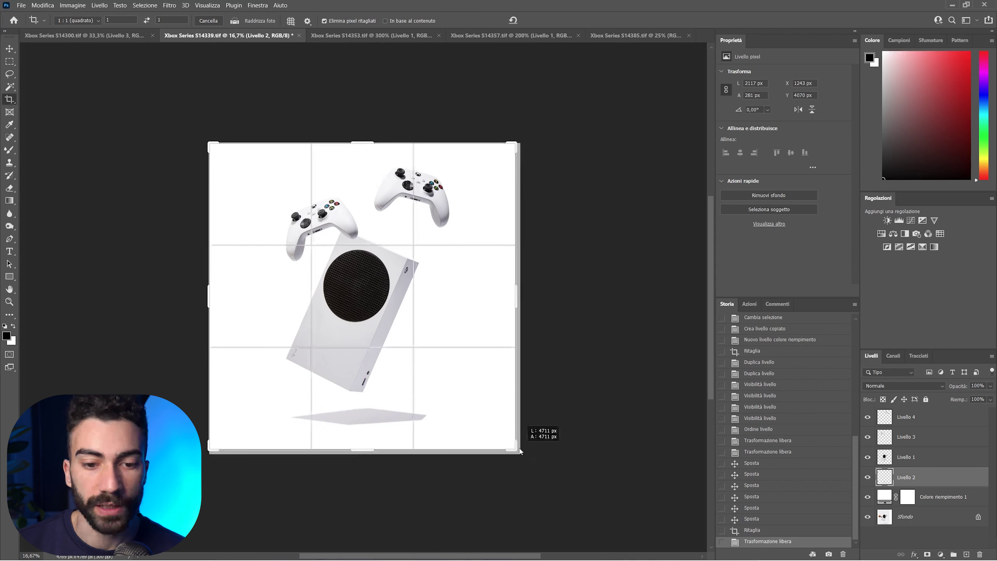
pyautogui.moveTo(219, 145); pyautogui.dragTo(207, 145)
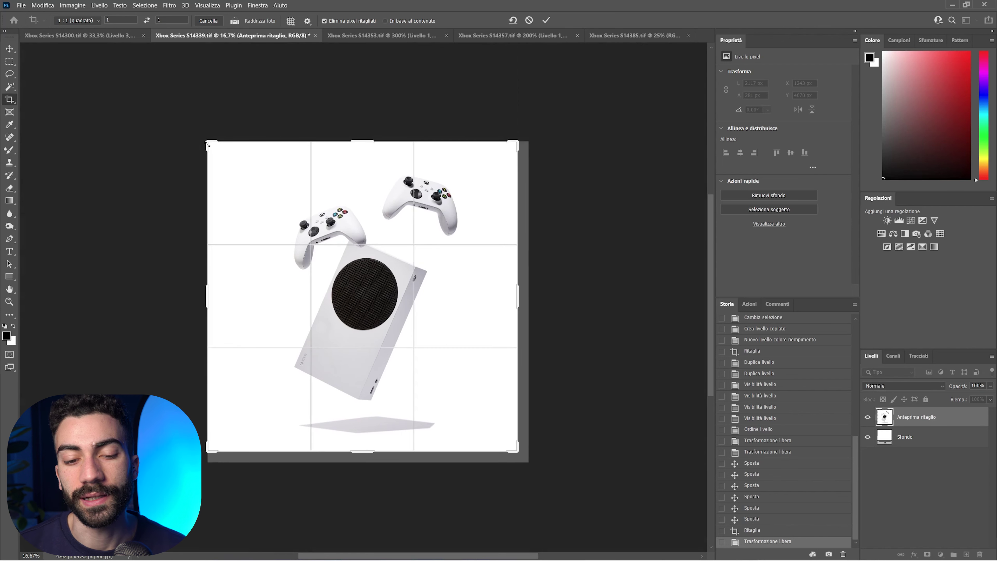
pyautogui.press('Return')
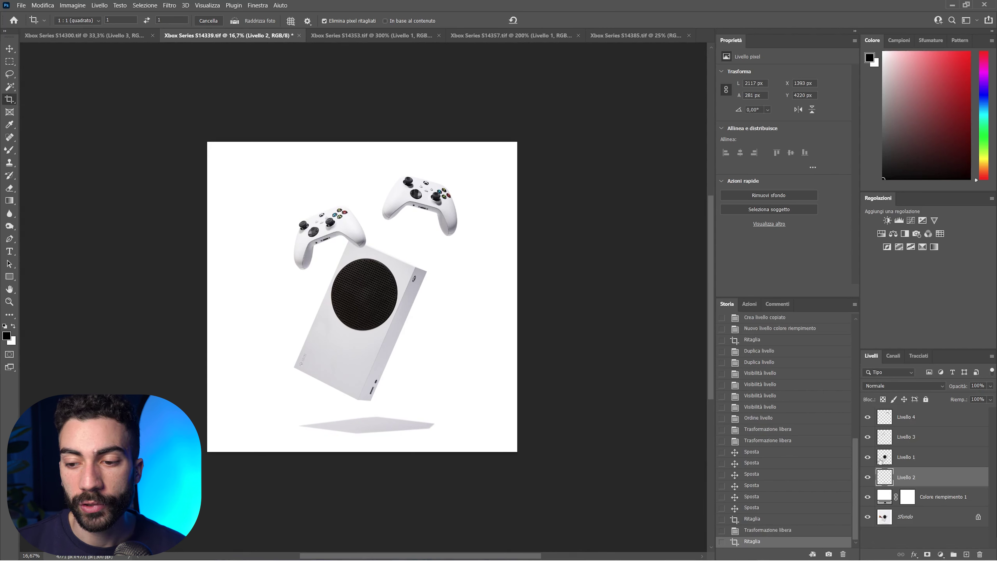
pyautogui.click(906, 457)
# Step: Add a Curves adjustment clipped to the console, brightening its lighter tones and adjusting its darker tones
pyautogui.click(911, 221)
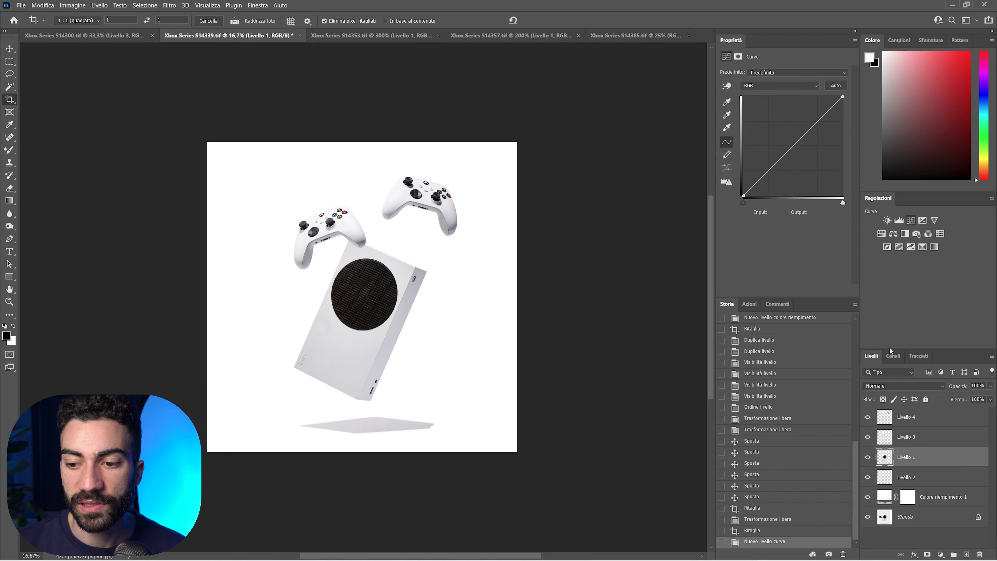
pyautogui.hotkey('ctrl', 'alt', 'g')
pyautogui.moveTo(804, 134); pyautogui.dragTo(807, 124)
pyautogui.moveTo(769, 172); pyautogui.dragTo(767, 171)
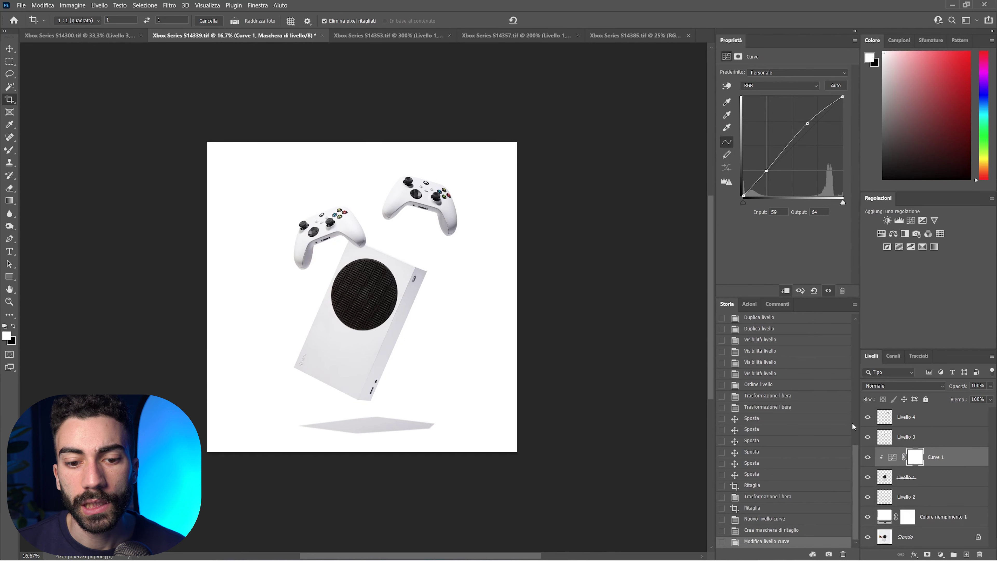
# Step: Stamp all visible layers into new top layer Livello 5 and open the Camera Raw Filter on it
pyautogui.click(907, 419)
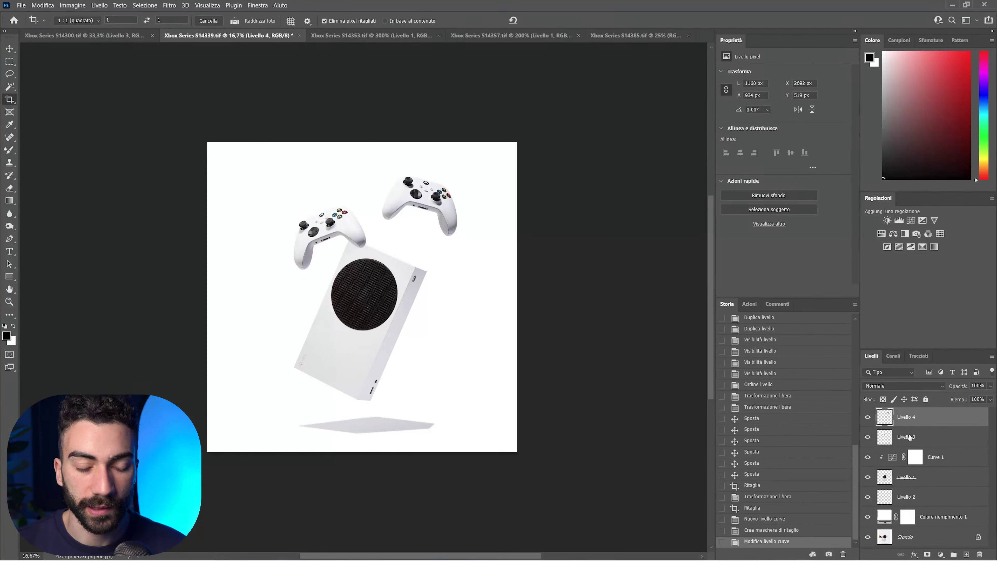
pyautogui.hotkey('ctrl', 'shift', 'alt', 'e')
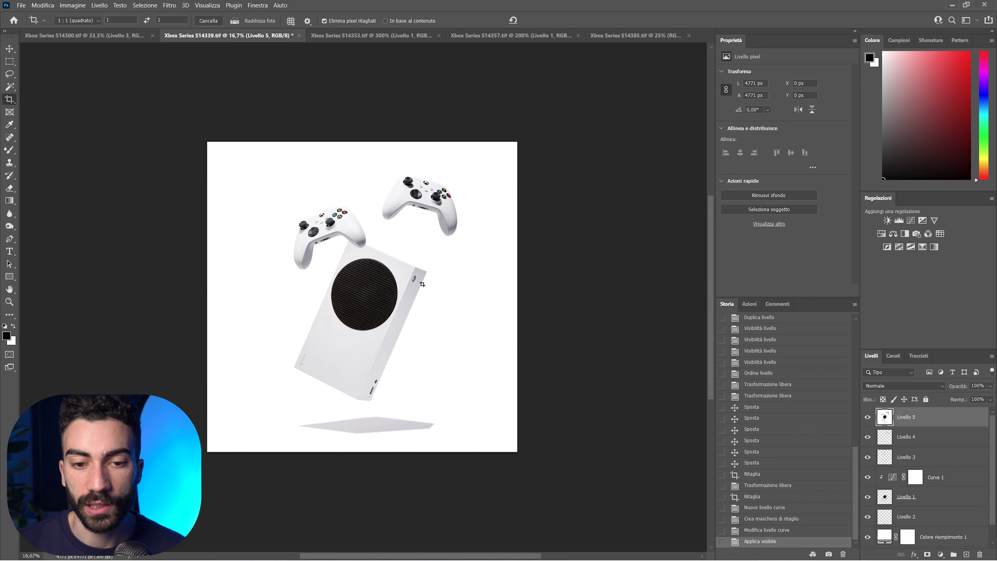
pyautogui.hotkey('ctrl', '+')
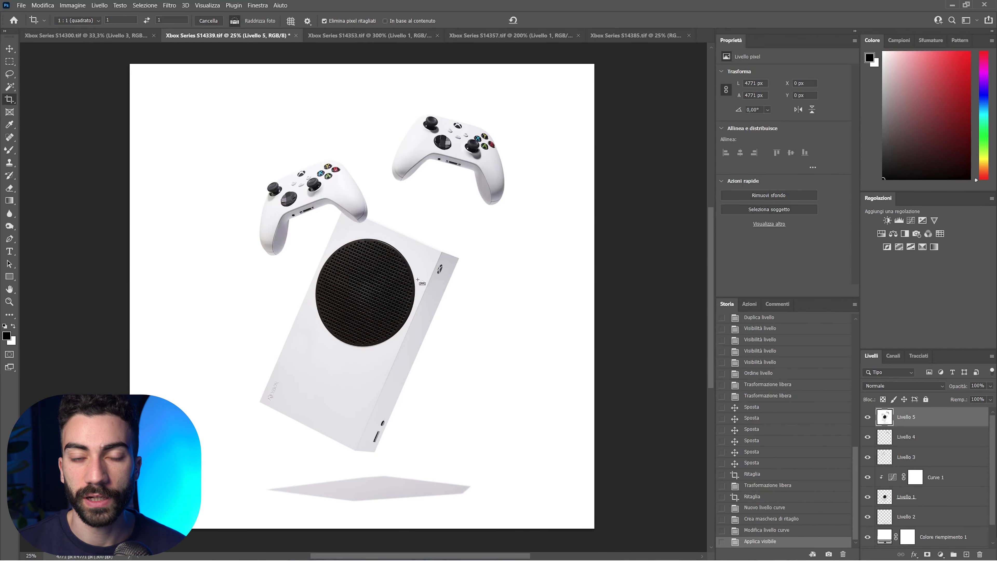
pyautogui.hotkey('ctrl', '-')
pyautogui.click(235, 20)
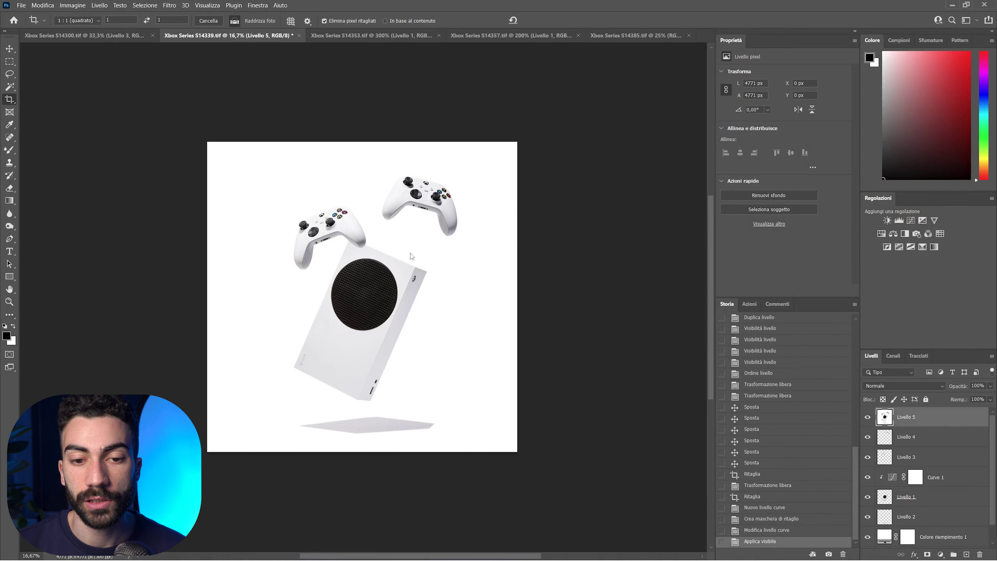
pyautogui.hotkey('ctrl', 'shift', 'a')
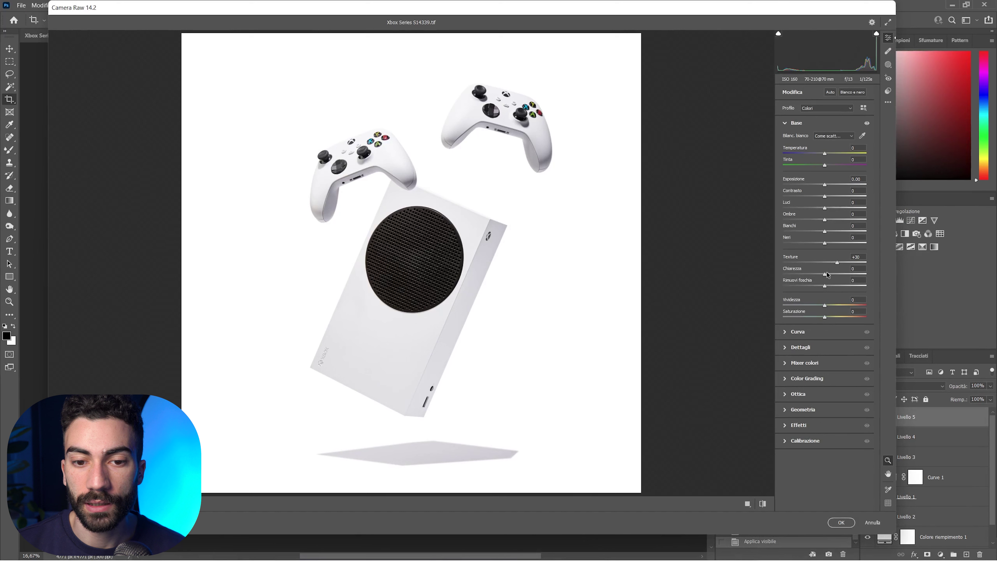
# Step: In Camera Raw set Contrasto +22, Luci +7, Chiarezza +14 and Bianchi +7
pyautogui.moveTo(825, 273); pyautogui.dragTo(843, 274)
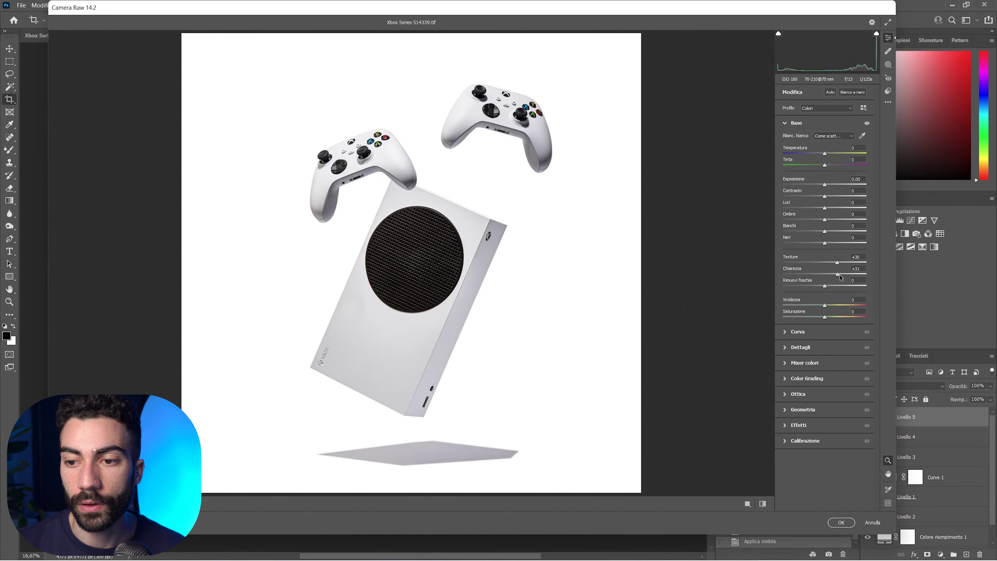
pyautogui.moveTo(825, 208); pyautogui.dragTo(839, 208)
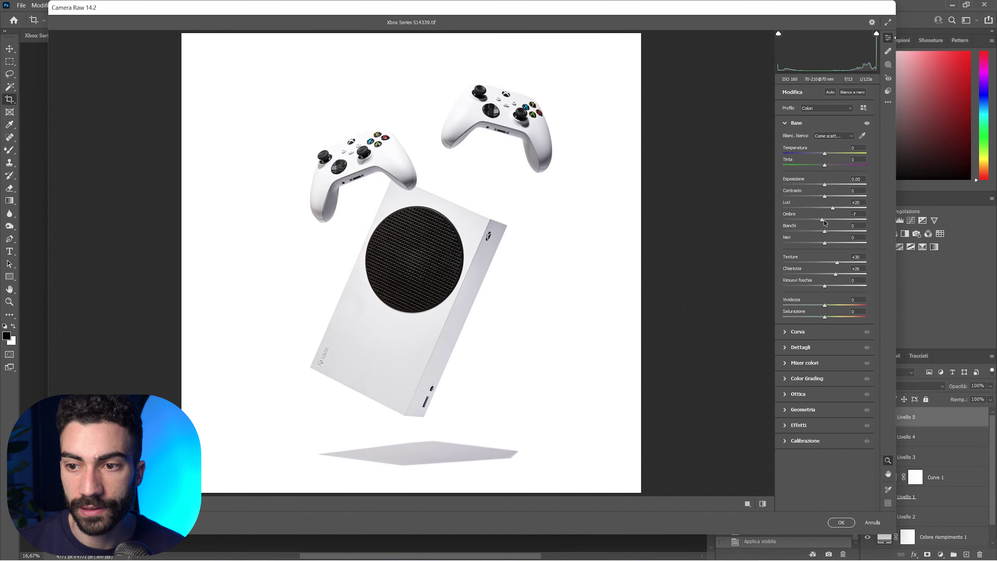
pyautogui.moveTo(825, 196); pyautogui.dragTo(834, 196)
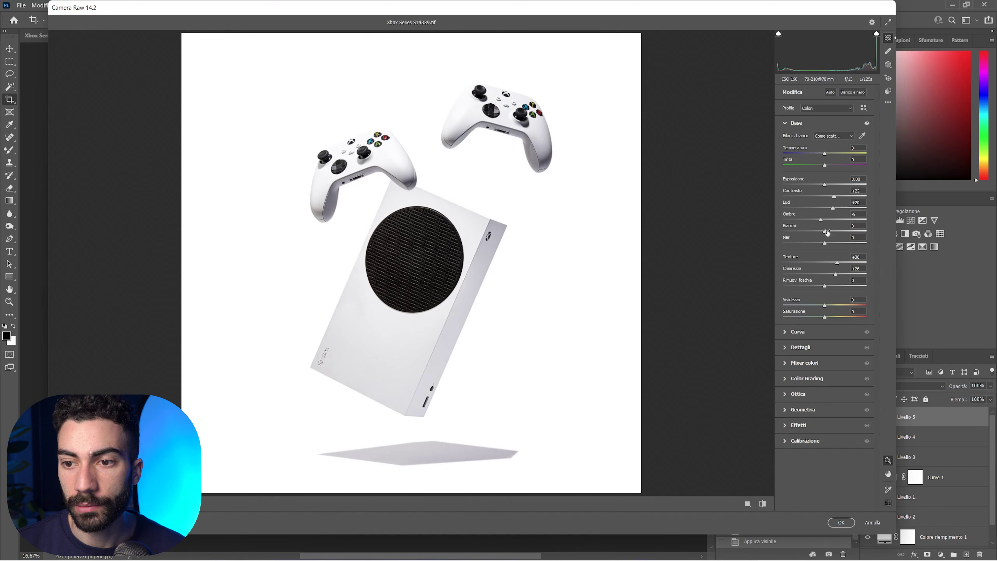
pyautogui.moveTo(833, 207); pyautogui.dragTo(827, 209)
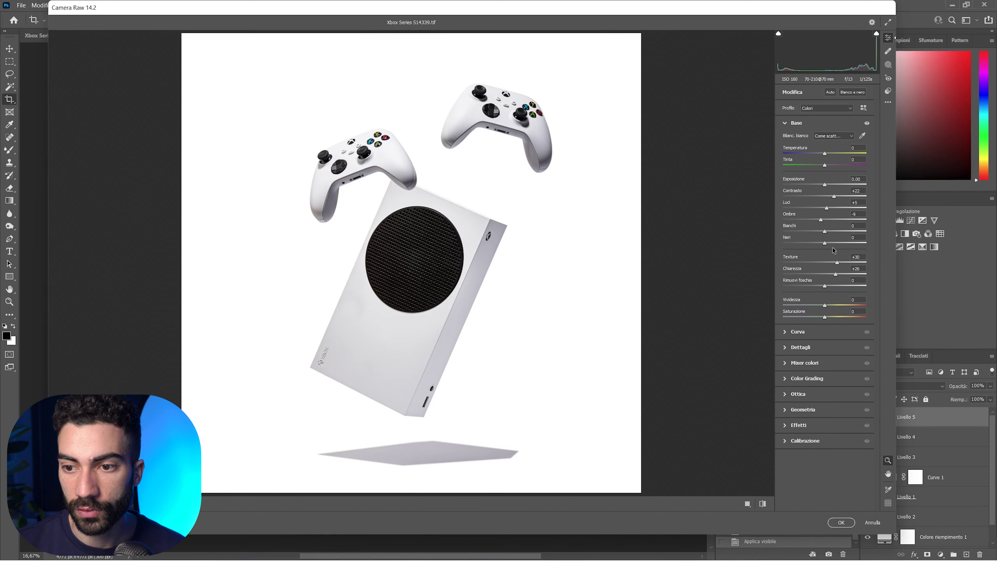
pyautogui.moveTo(837, 274); pyautogui.dragTo(830, 274)
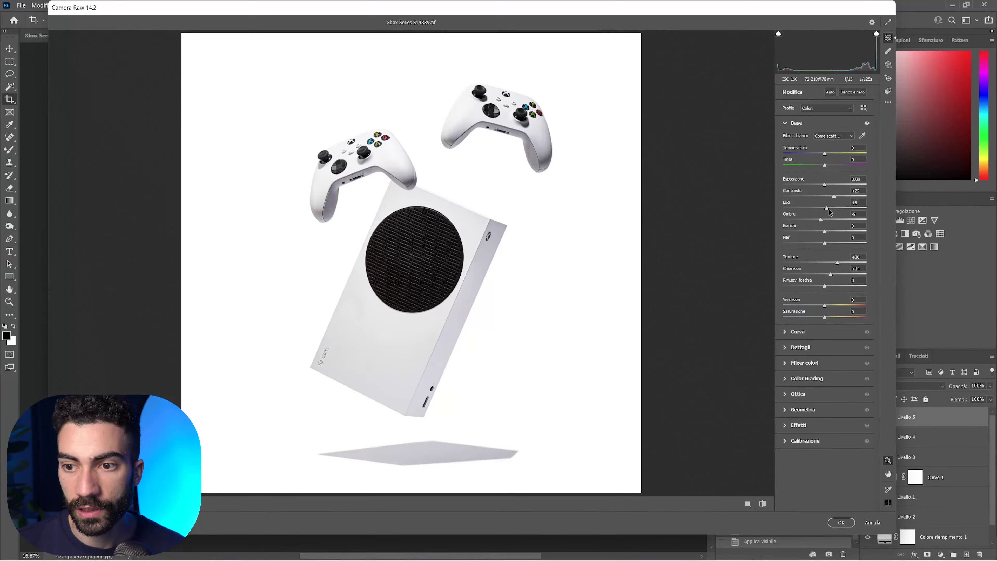
pyautogui.moveTo(829, 209); pyautogui.dragTo(830, 211)
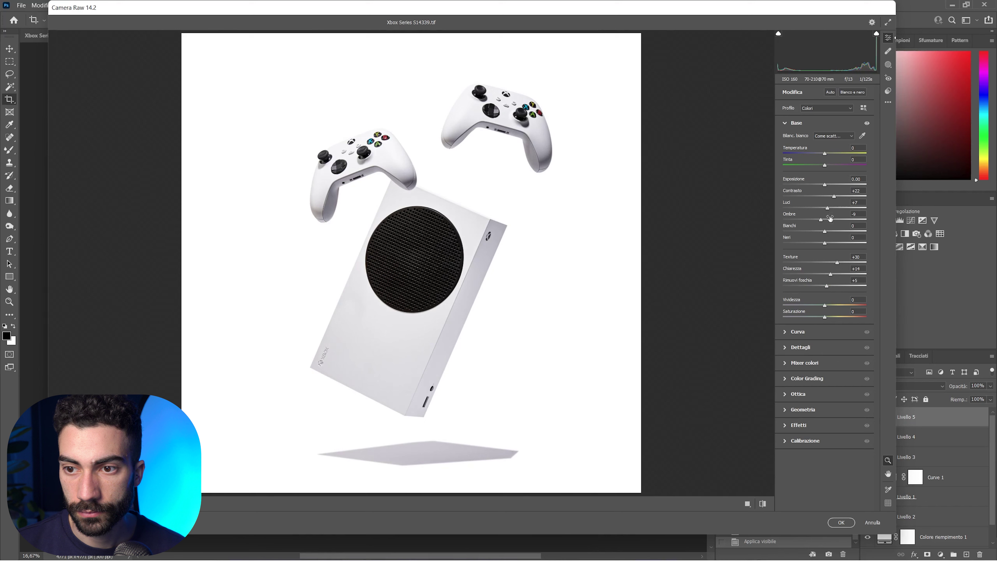
pyautogui.moveTo(826, 233); pyautogui.dragTo(834, 234)
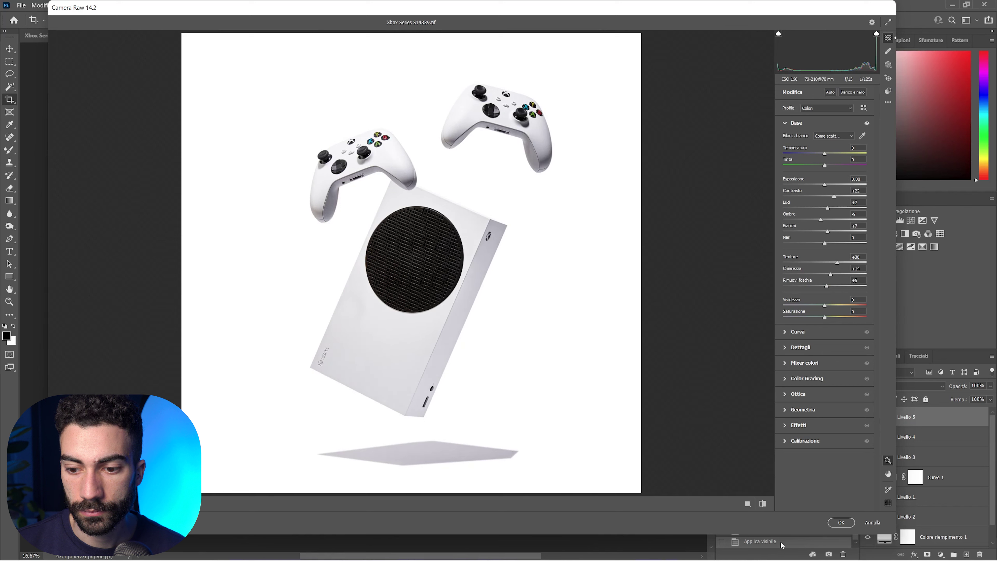
# Step: Compare the before and after views, then apply the Camera Raw adjustments to Livello 5
pyautogui.click(762, 504)
pyautogui.click(762, 505)
pyautogui.click(762, 504)
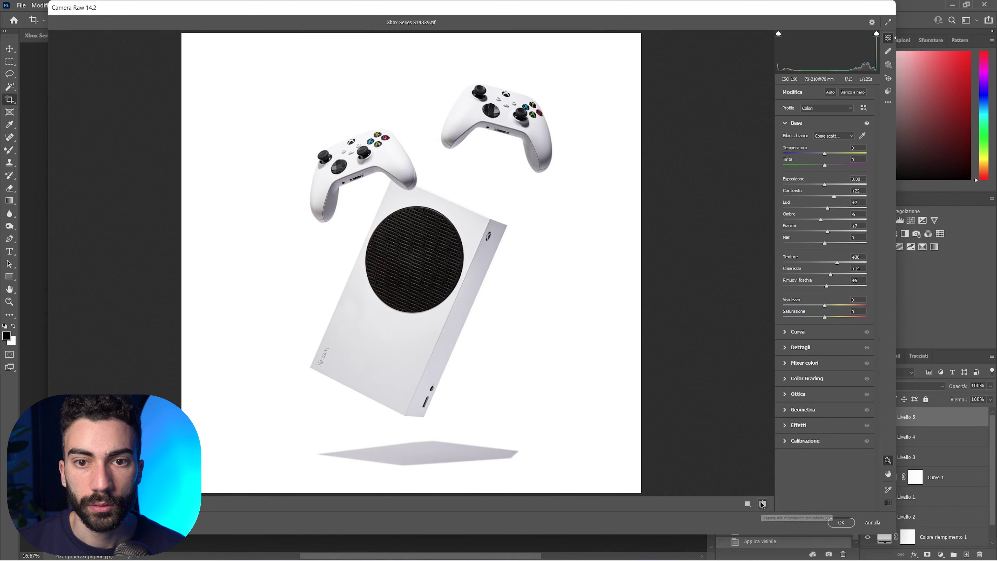
pyautogui.click(762, 504)
pyautogui.press('Return')
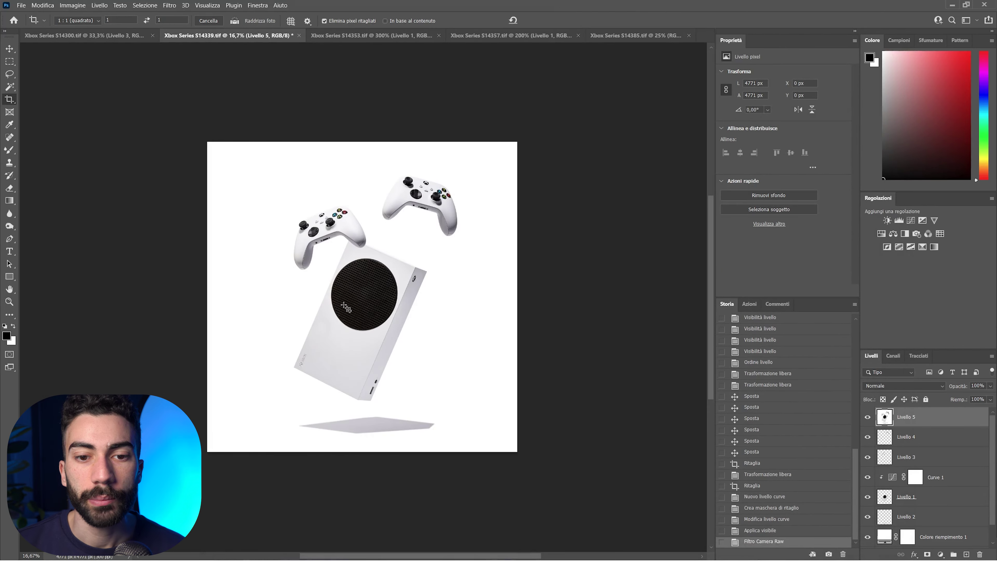
# Step: Add a Curves layer with a raised midpoint and an inverted black mask
pyautogui.click(911, 221)
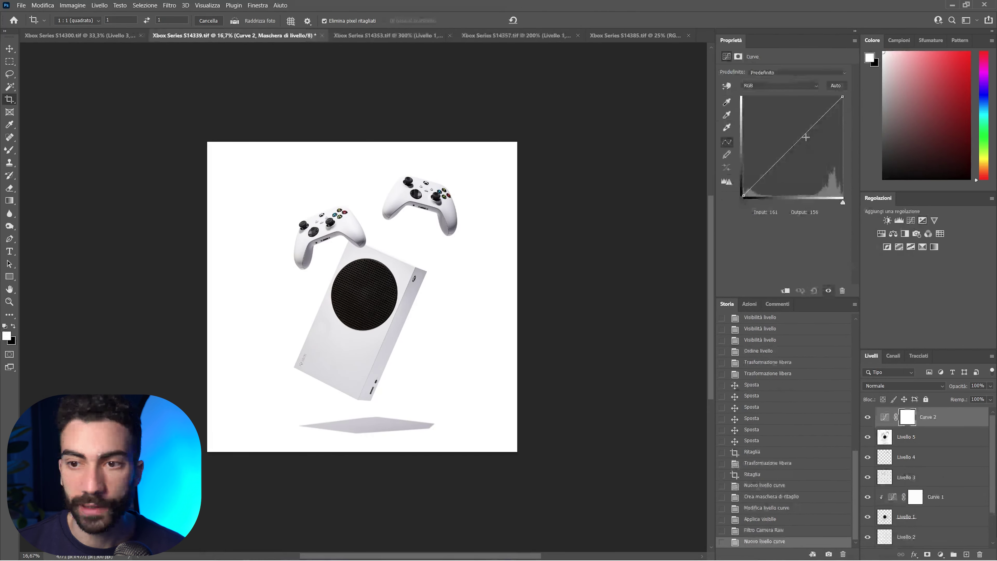
pyautogui.moveTo(795, 144); pyautogui.dragTo(795, 134)
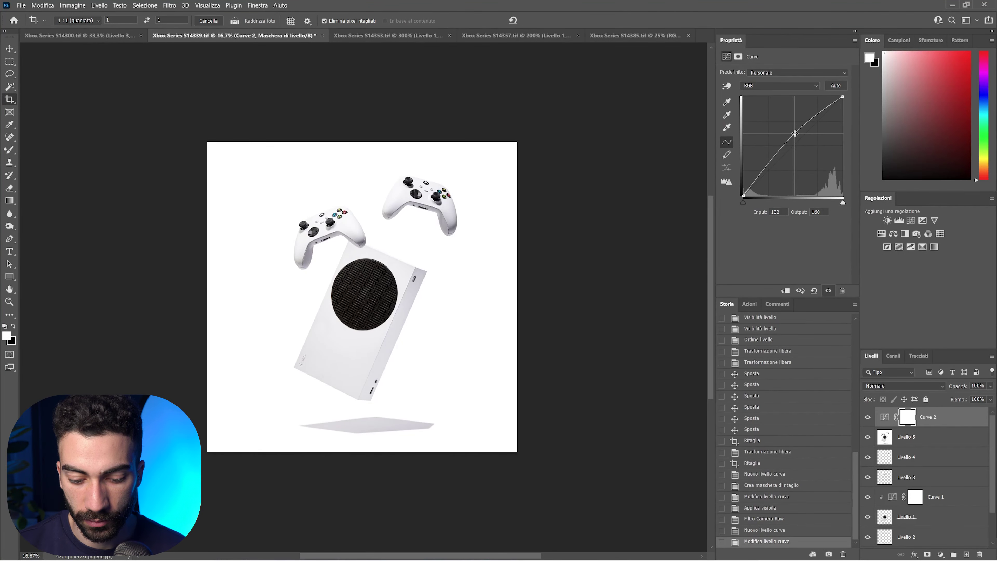
pyautogui.hotkey('ctrl', 'i')
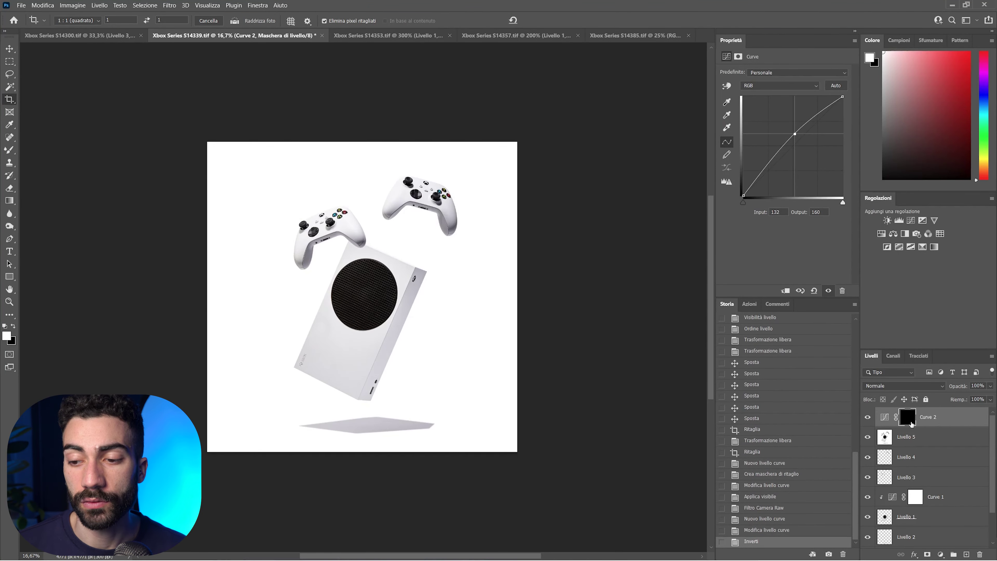
# Step: Paint the brightening back onto the console with a larger brush at 50% opacity
pyautogui.press('b')
pyautogui.press('6')
pyautogui.press('5')
pyautogui.moveTo(409, 307); pyautogui.dragTo(349, 302)
pyautogui.moveTo(326, 442); pyautogui.dragTo(301, 445)
pyautogui.moveTo(511, 387); pyautogui.dragTo(505, 365)
pyautogui.moveTo(407, 290); pyautogui.dragTo(482, 285)
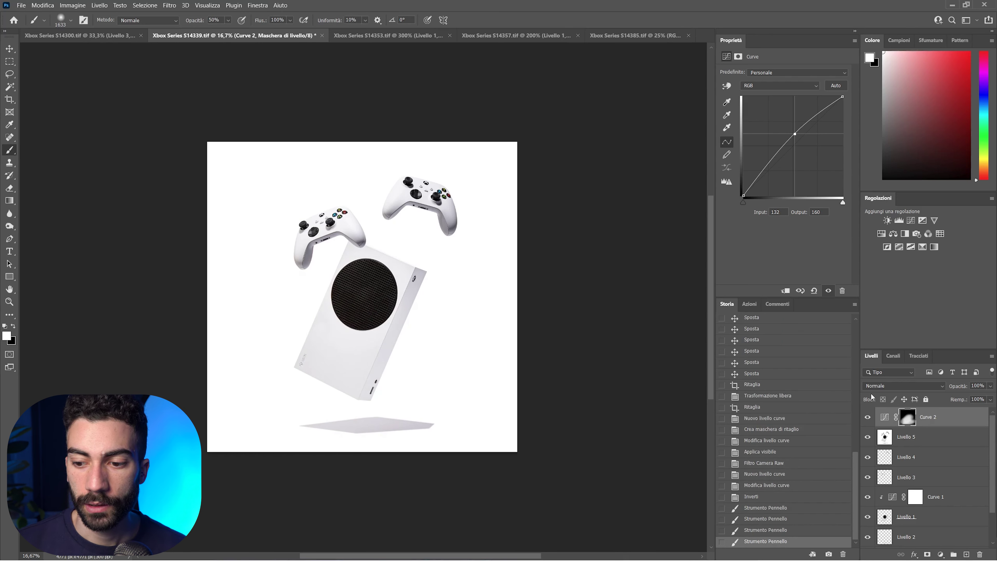
# Step: Toggle Curve 2 off and on to compare the brightened result
pyautogui.click(868, 418)
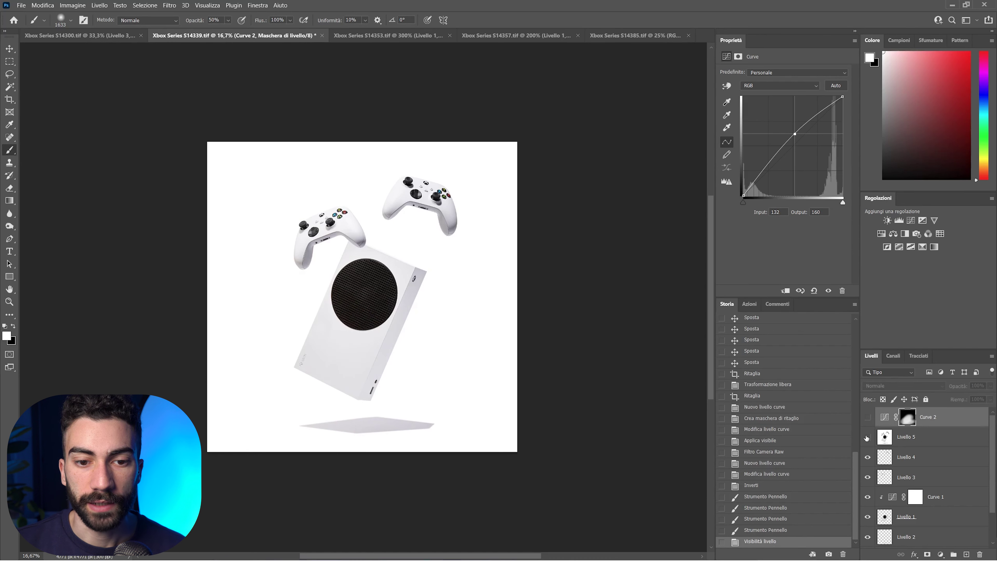
pyautogui.click(867, 417)
pyautogui.click(867, 418)
pyautogui.click(867, 418)
pyautogui.click(867, 418)
pyautogui.scroll(2, 392, 299)
pyautogui.scroll(-2, 423, 312)
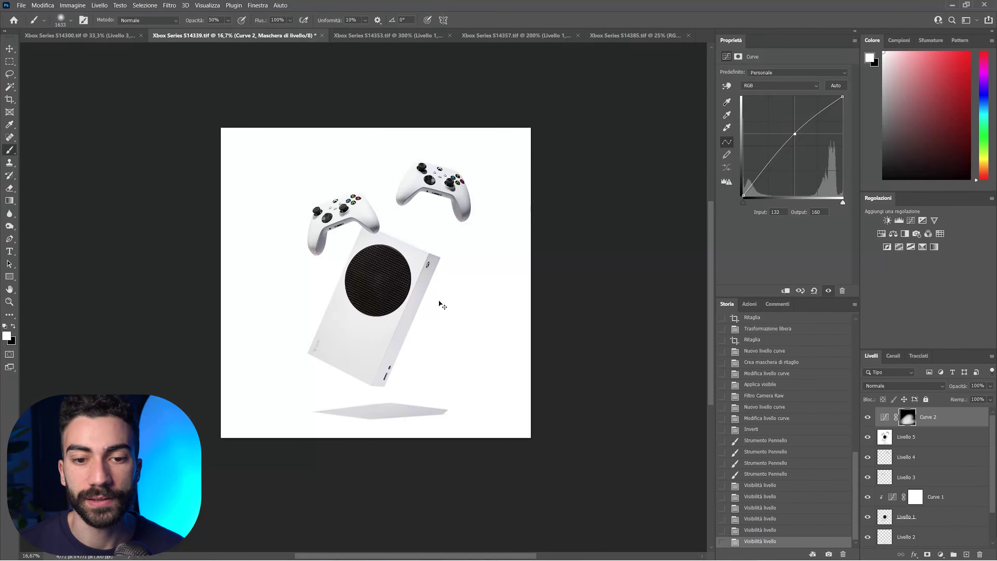
pyautogui.scroll(1, 432, 303)
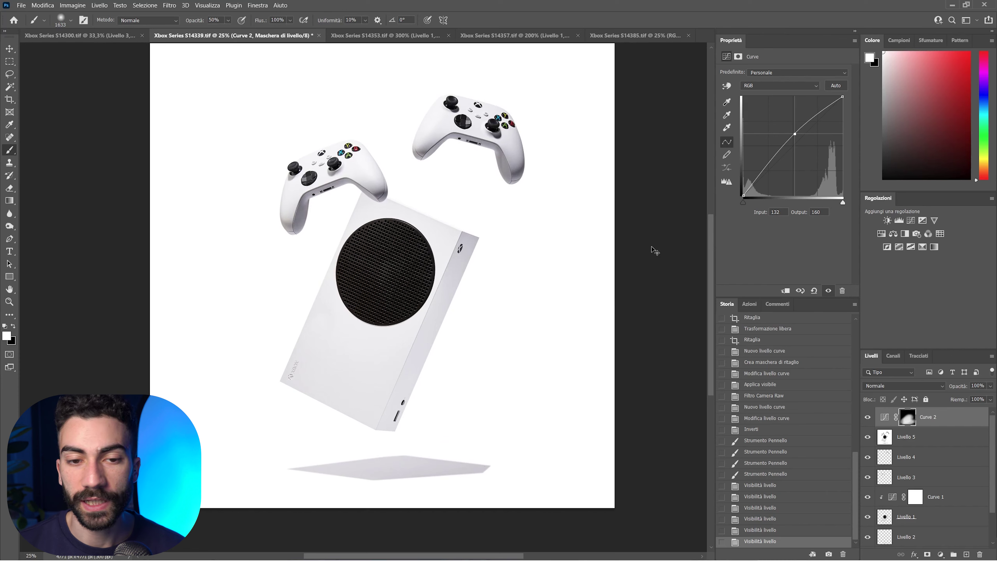
pyautogui.scroll(-1, 655, 251)
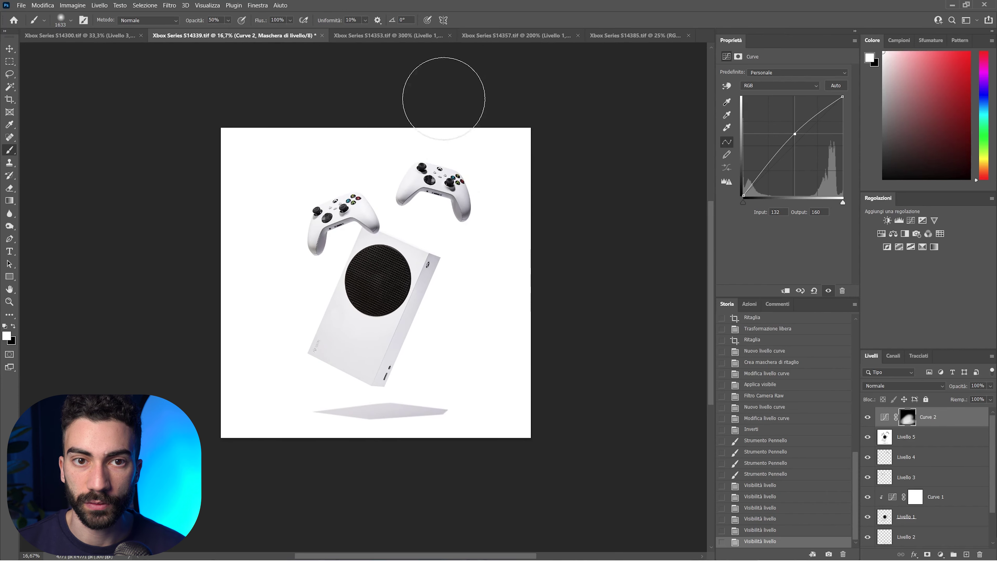
pyautogui.click(94, 38)
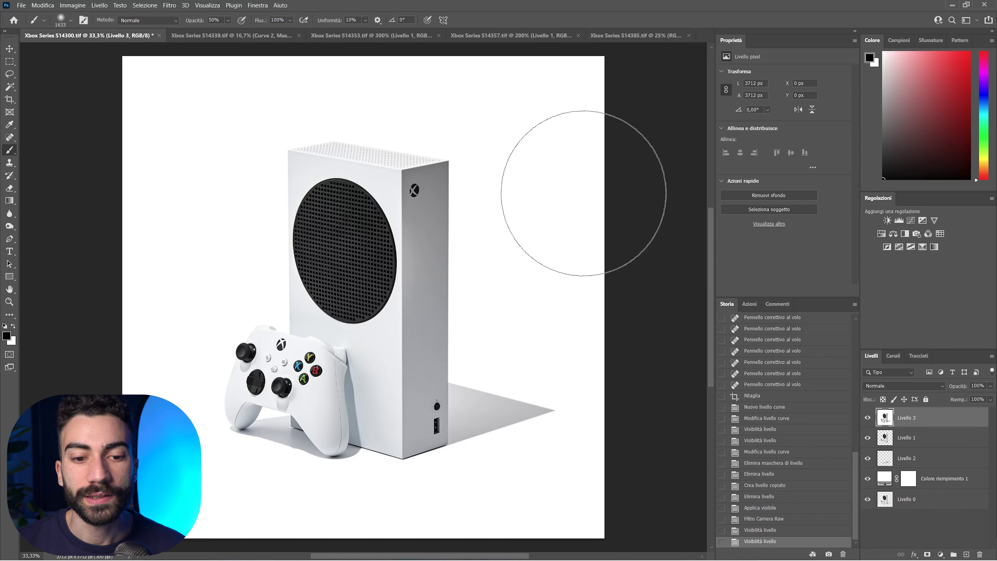
pyautogui.scroll(-1, 584, 194)
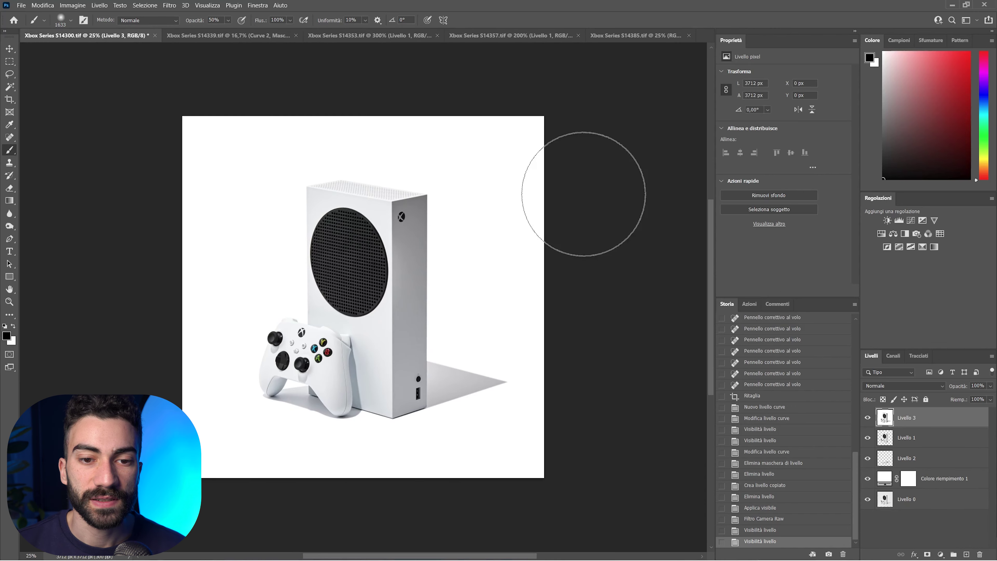
pyautogui.click(254, 36)
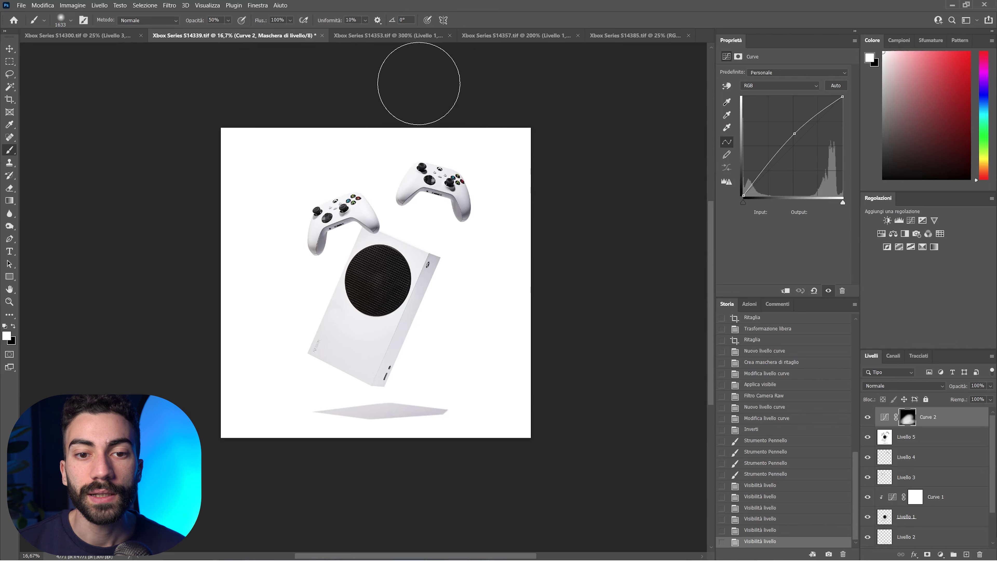
pyautogui.click(631, 37)
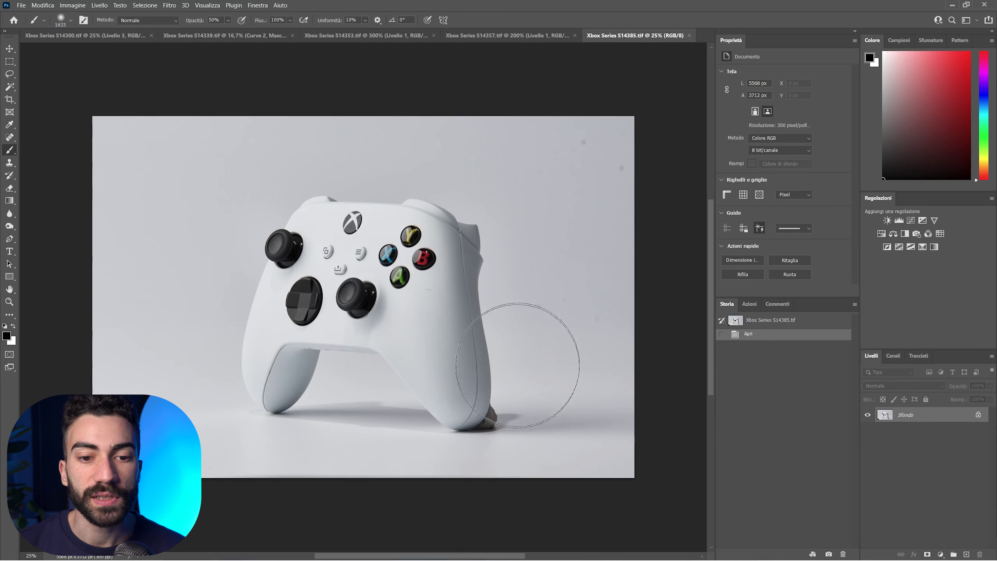
pyautogui.hotkey('ctrl', '+')
pyautogui.hotkey('ctrl', '+')
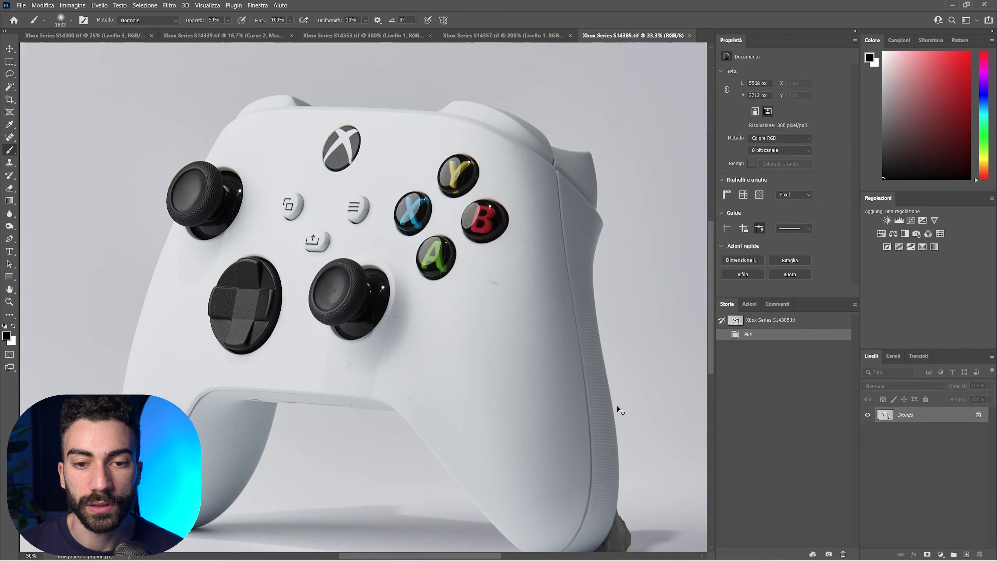
pyautogui.hotkey('ctrl', '-')
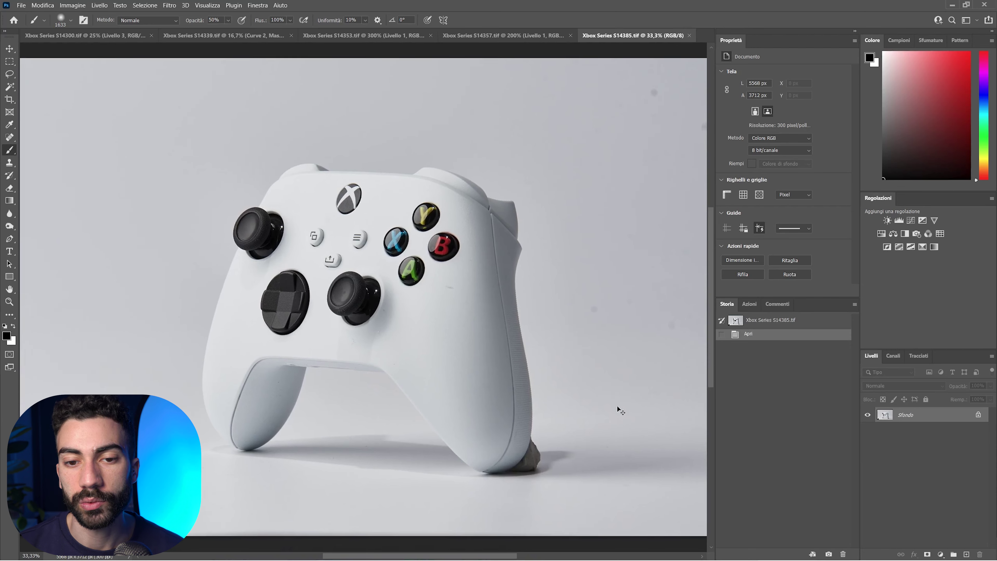
pyautogui.hotkey('ctrl', '-')
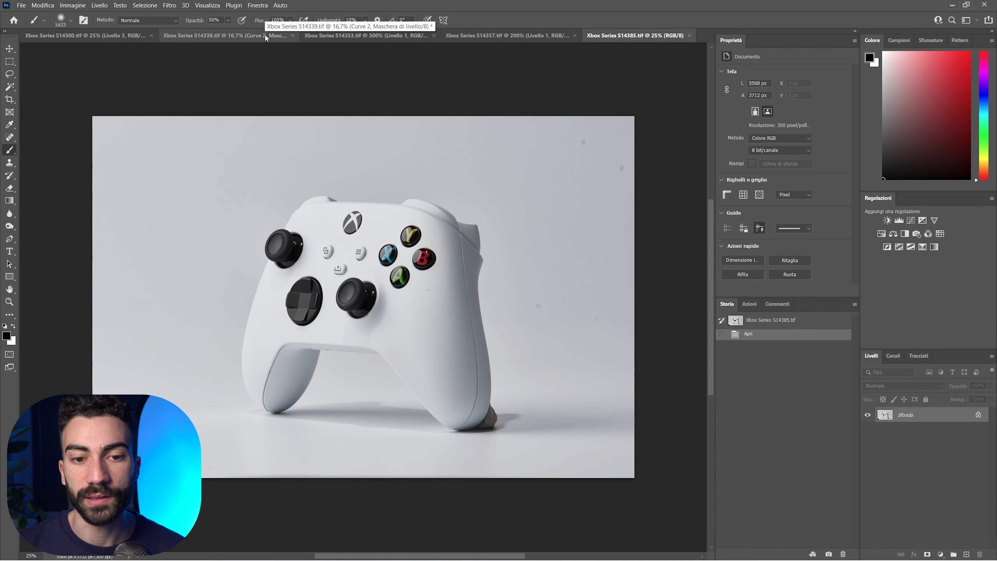
pyautogui.click(113, 35)
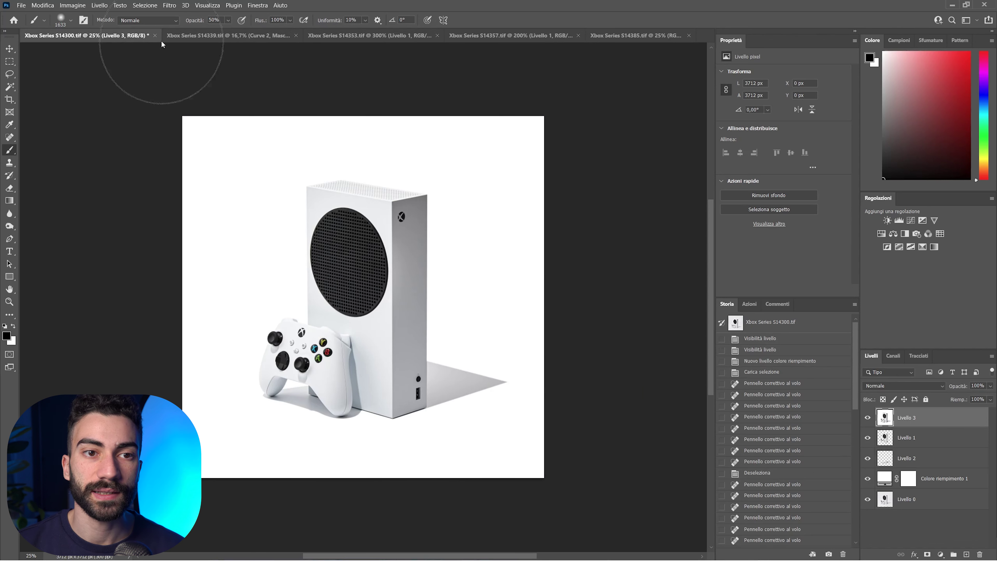
pyautogui.click(237, 37)
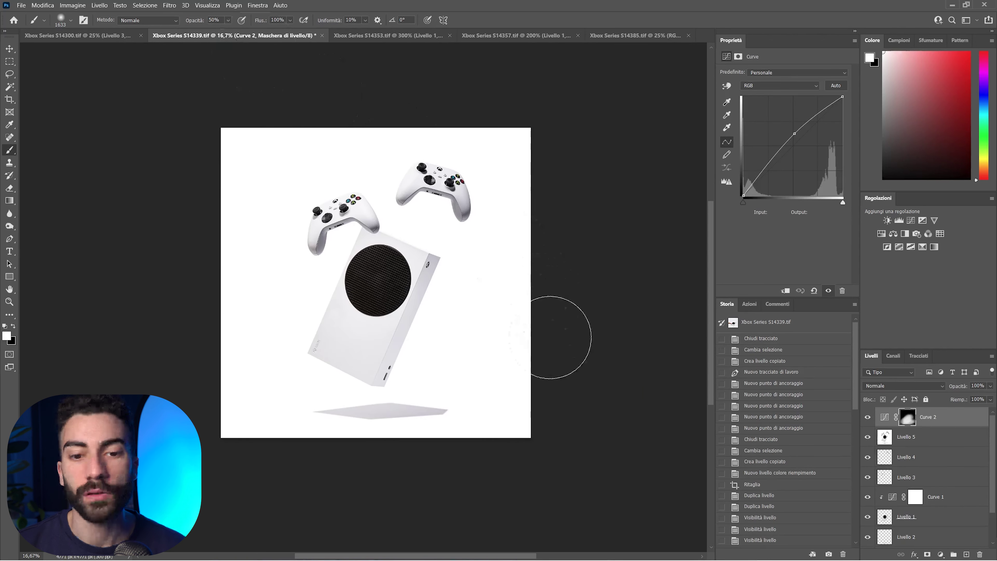